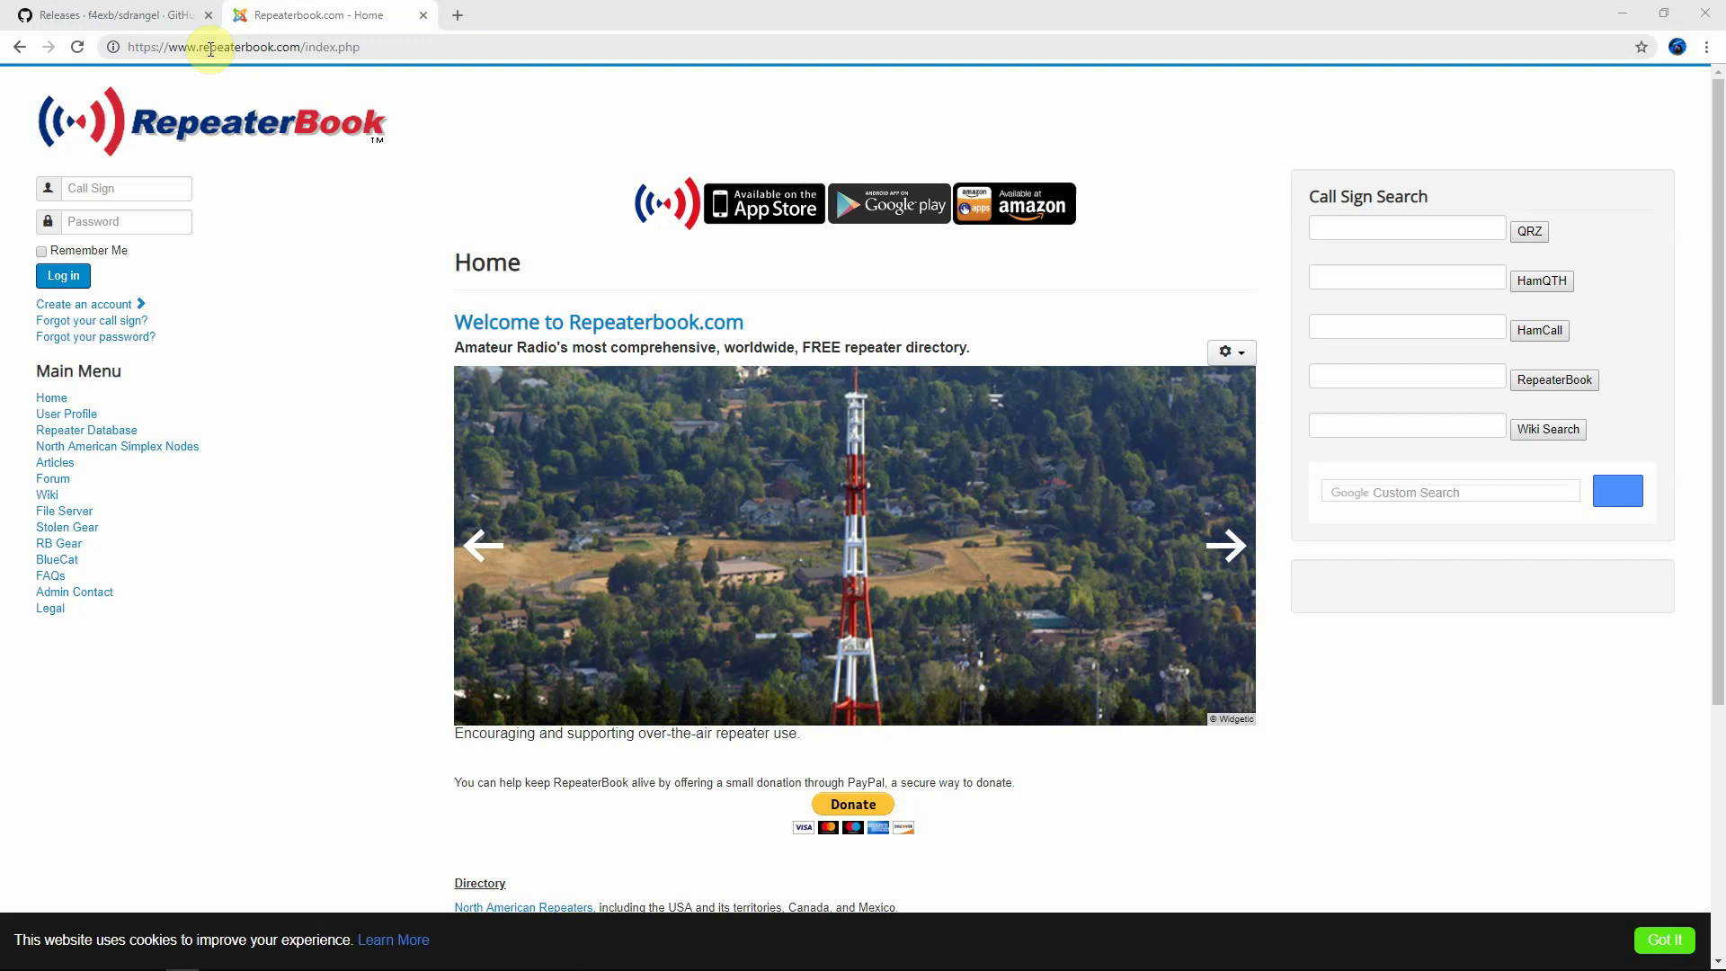
- Open the DMR Repeaters quick search from the RepeaterBook home page
scroll(381, 183, "down", 4)
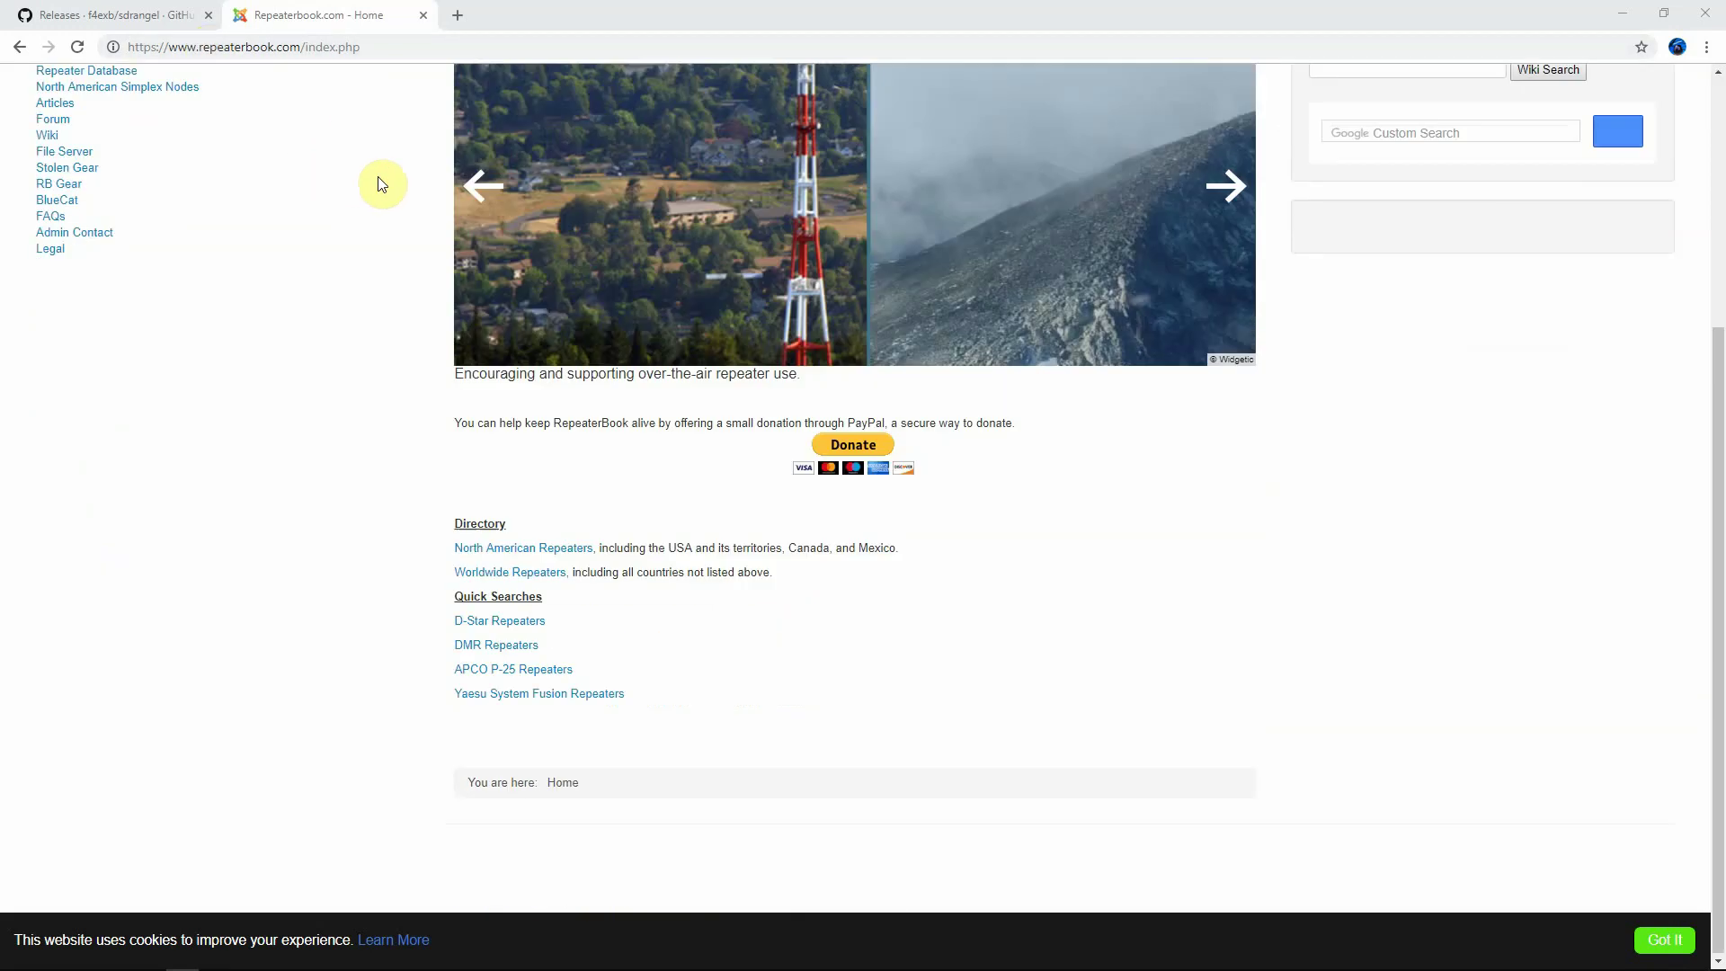
scroll(382, 183, "up", 4)
scroll(383, 182, "down", 4)
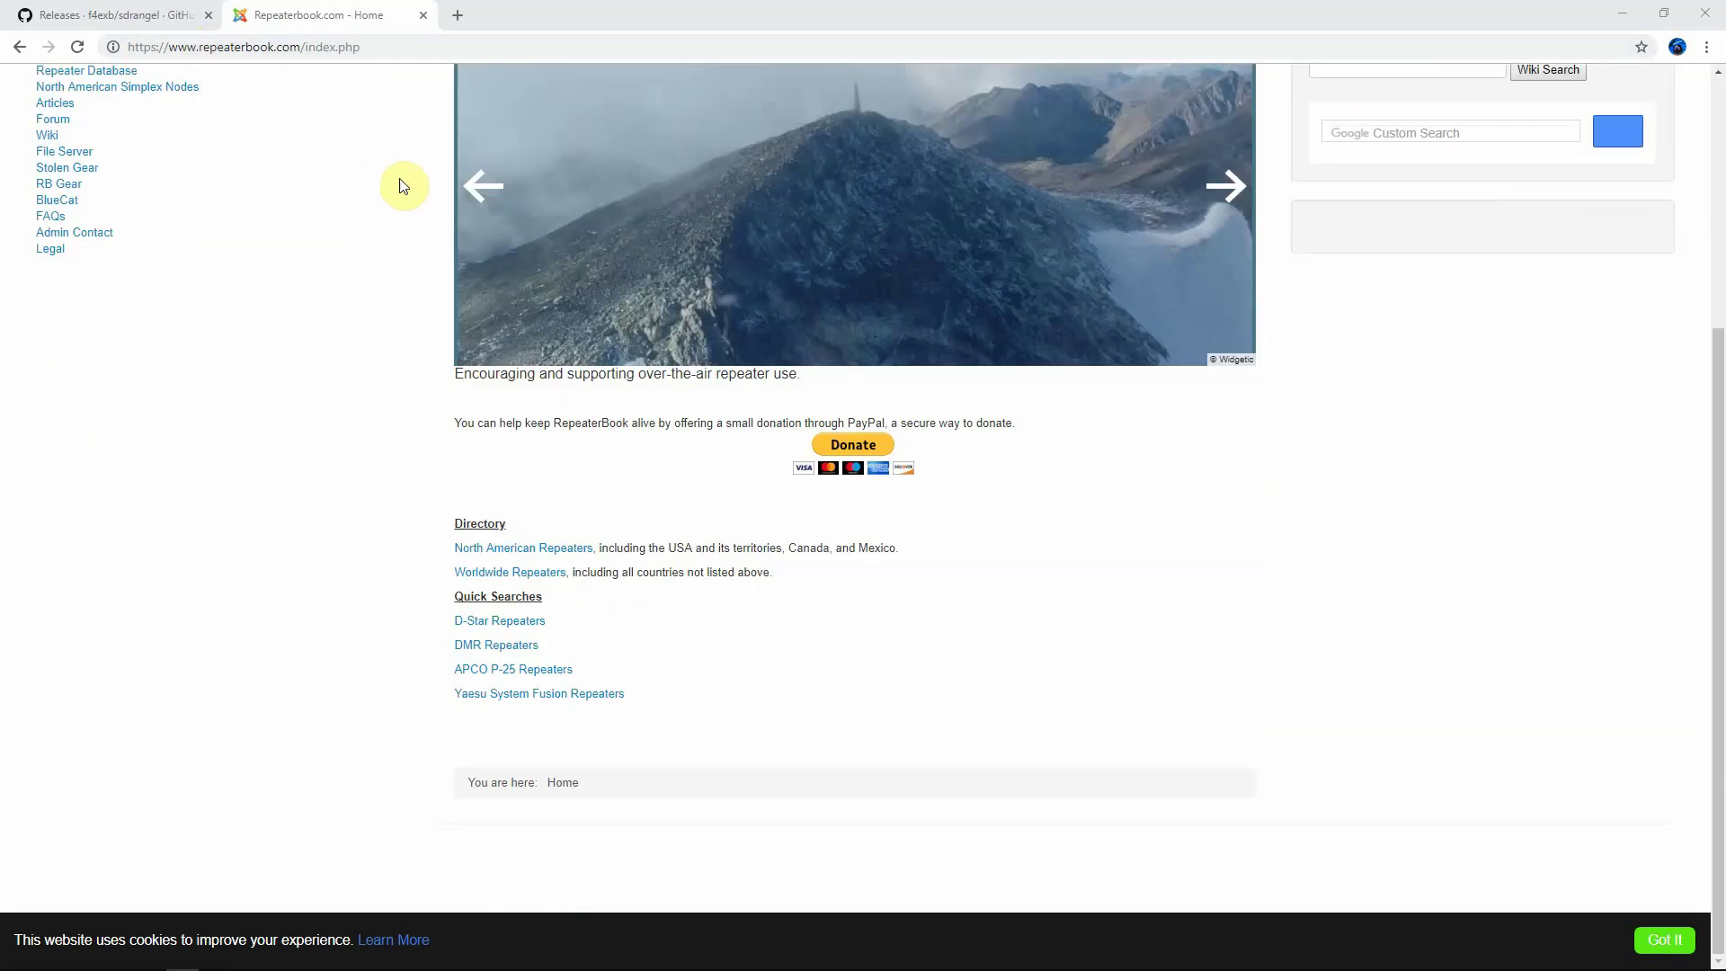
left_click(456, 644)
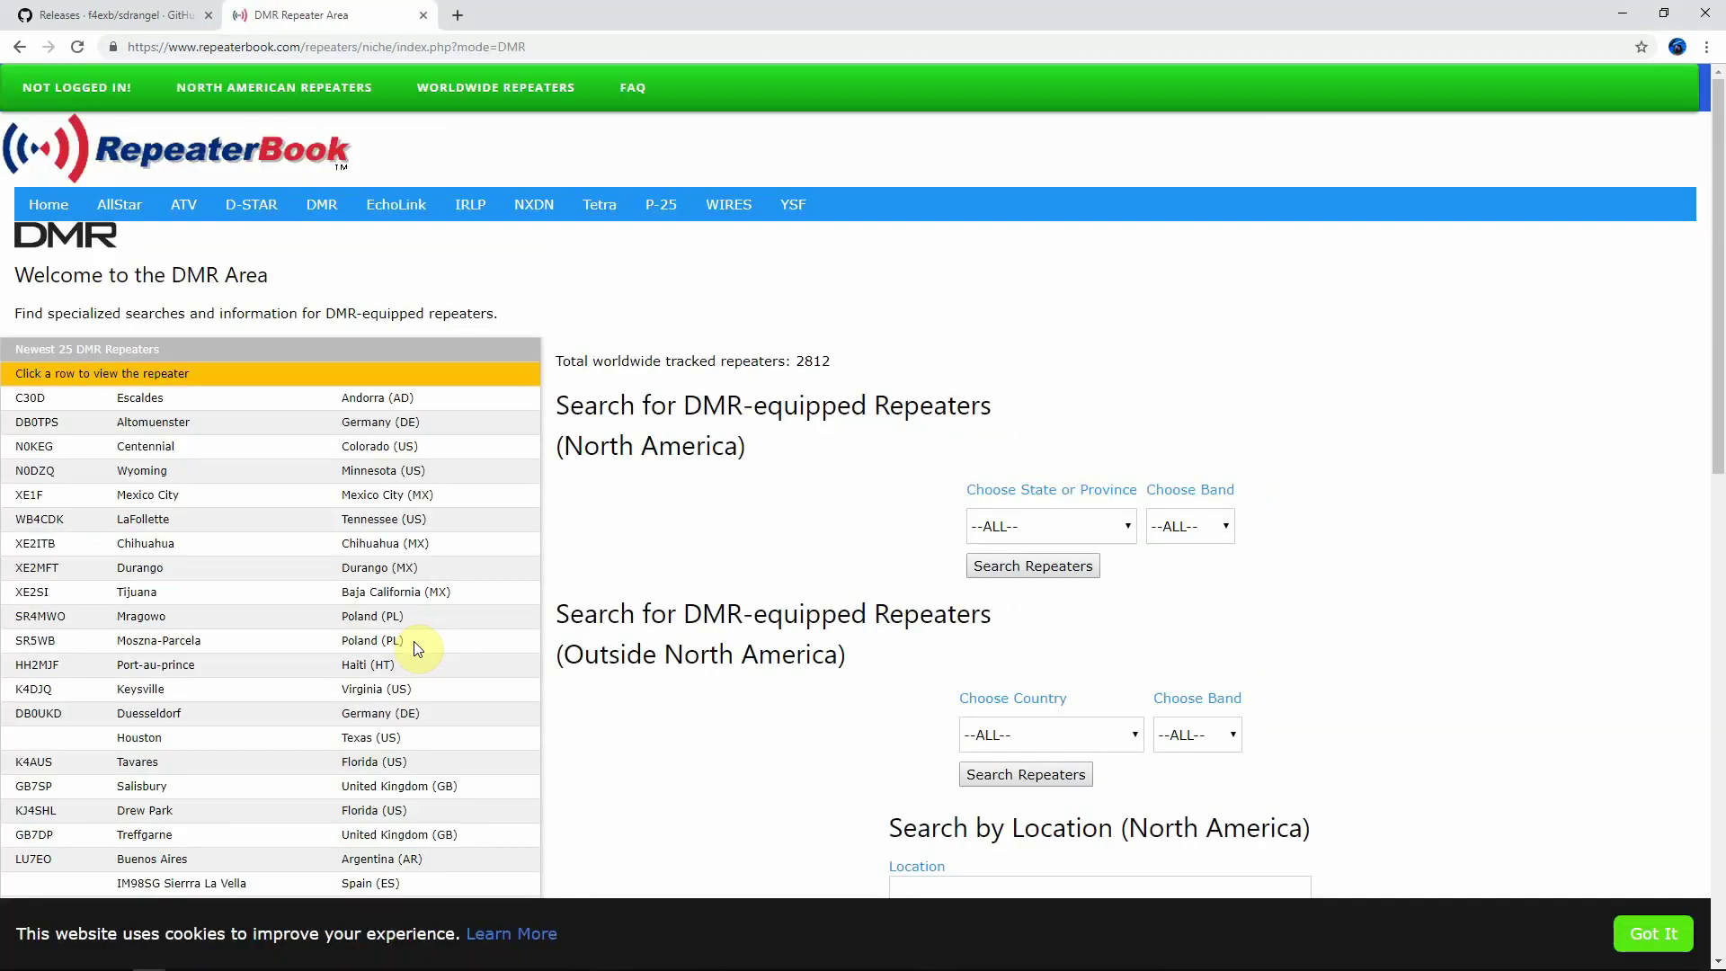
- Search North American DMR repeaters with state Ohio and band 2 m
scroll(256, 645, "down", 3)
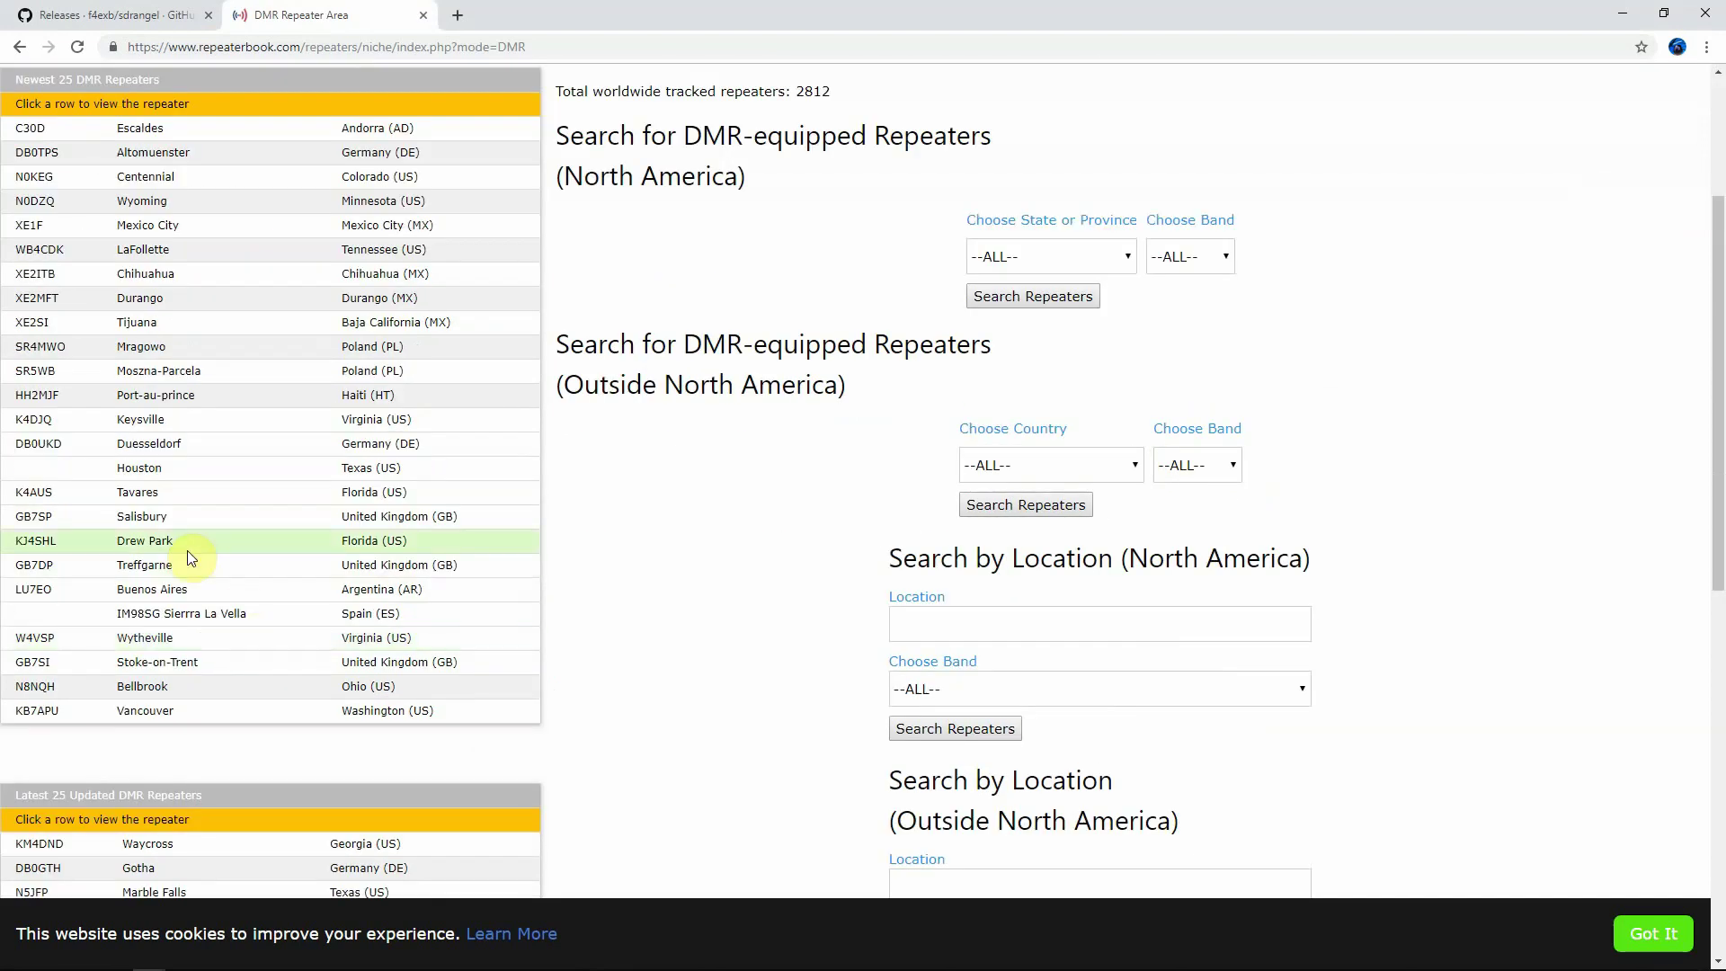
left_click(1052, 257)
scroll(1012, 512, "down", 3)
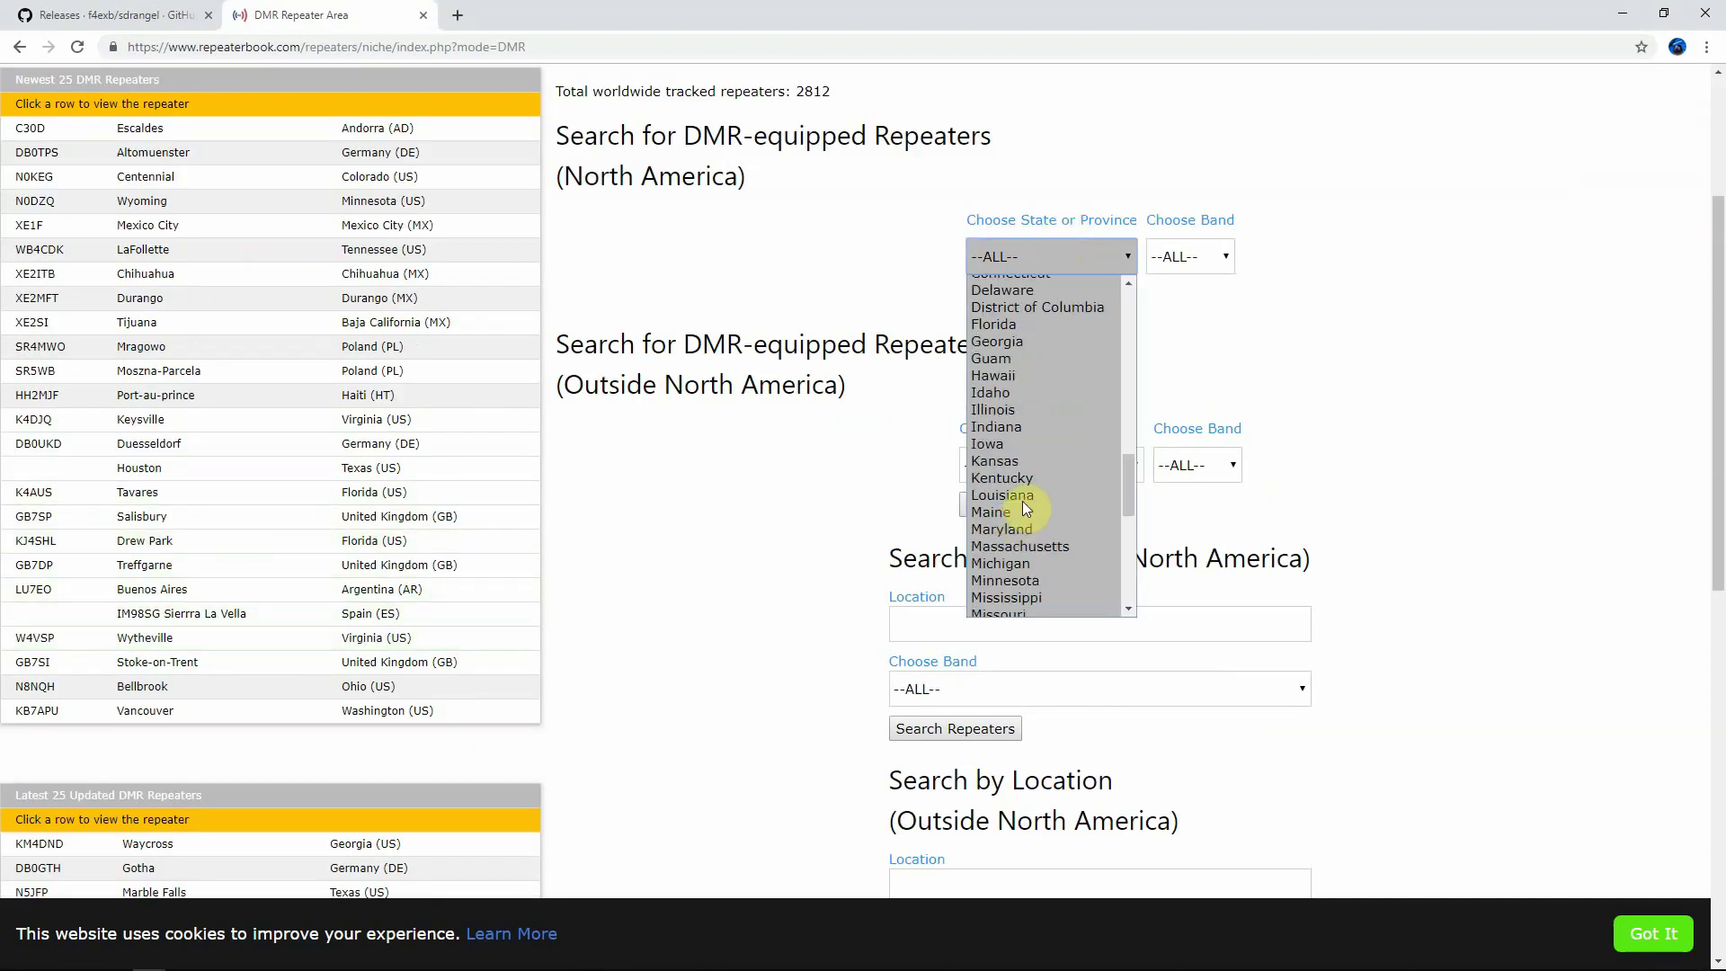
scroll(1061, 468, "down", 5)
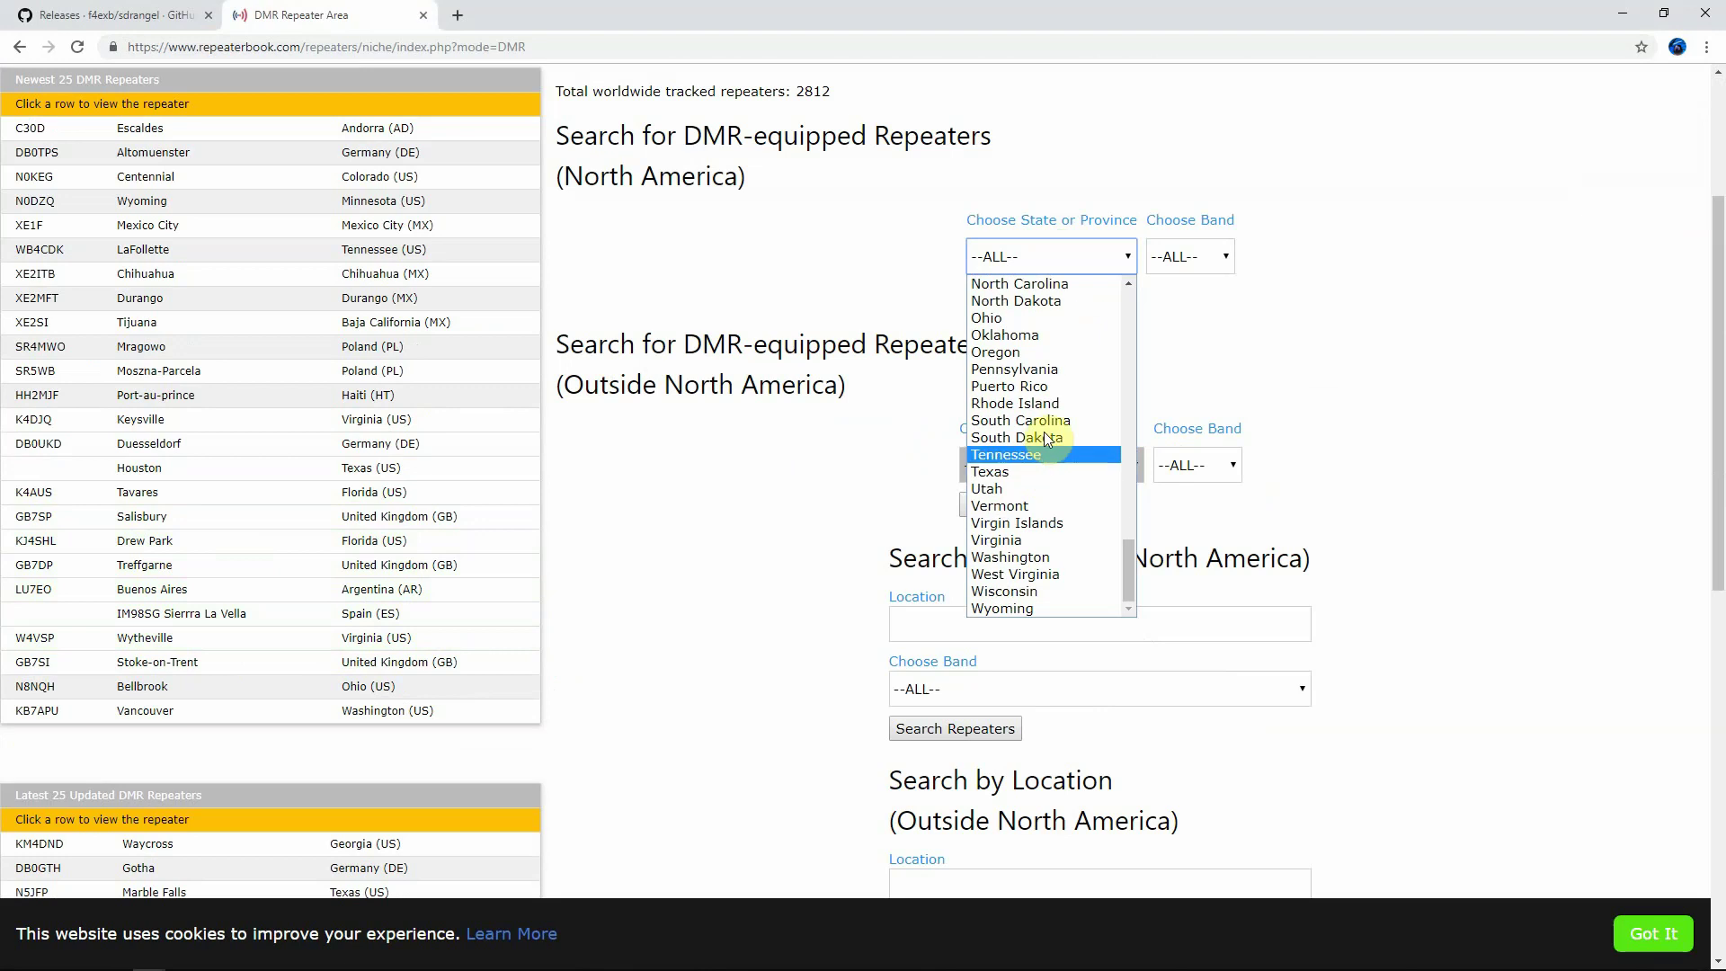
left_click(1037, 316)
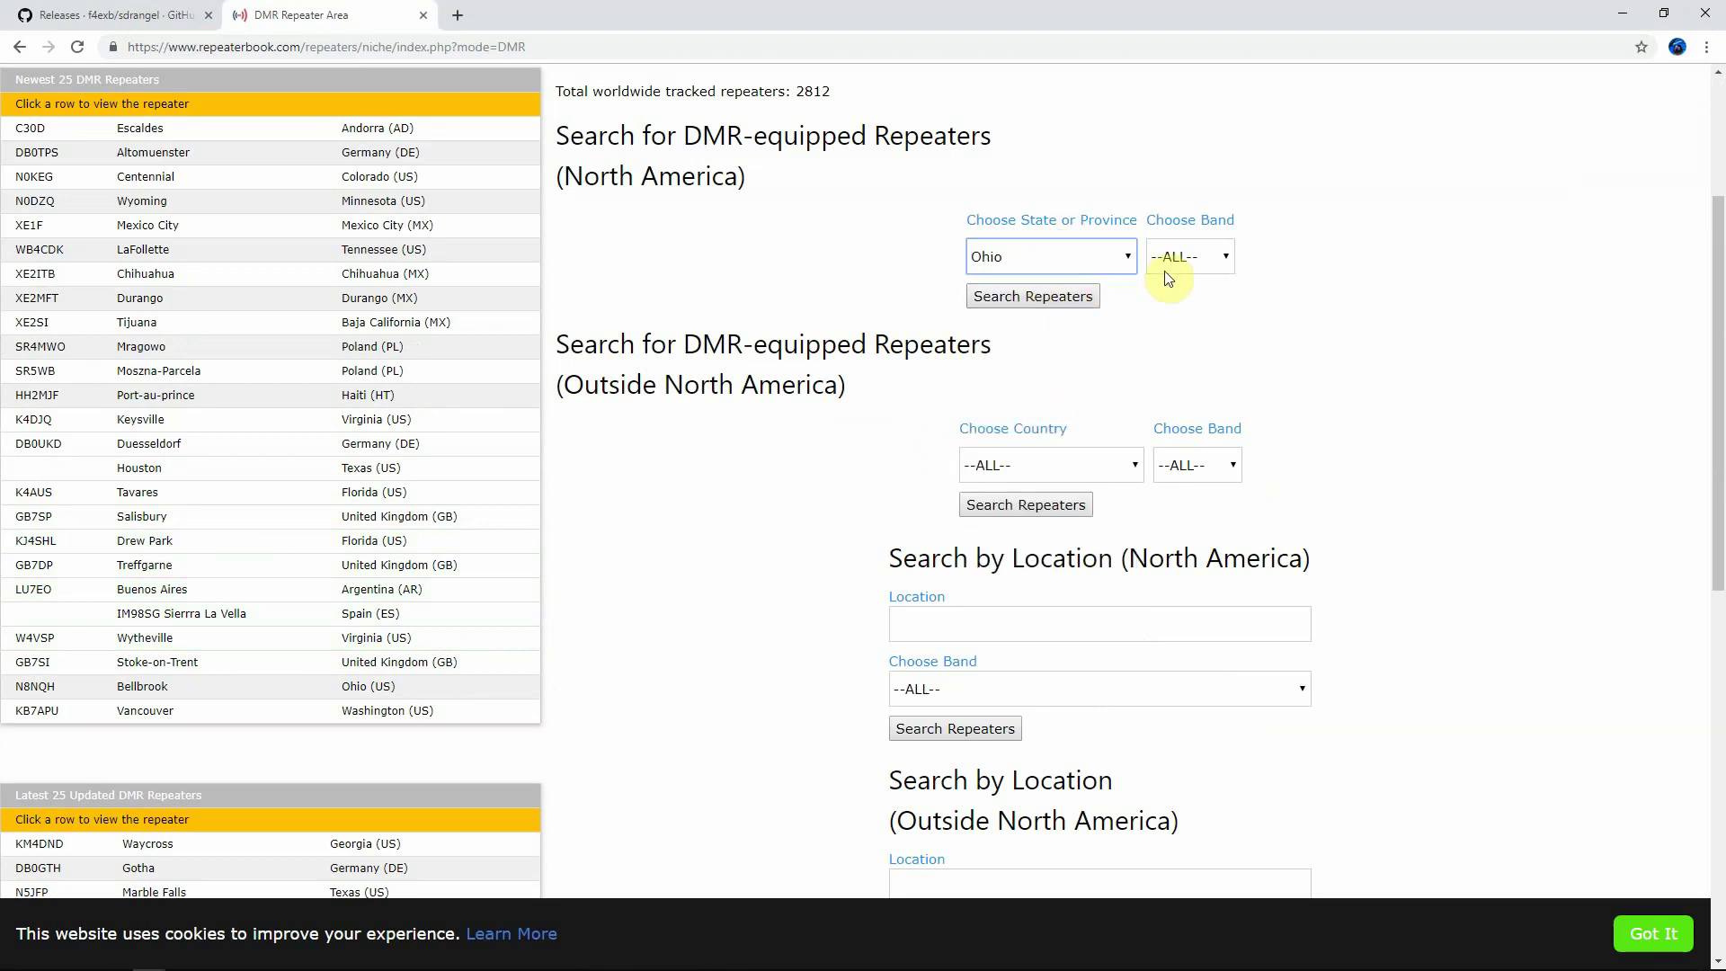
left_click(1185, 255)
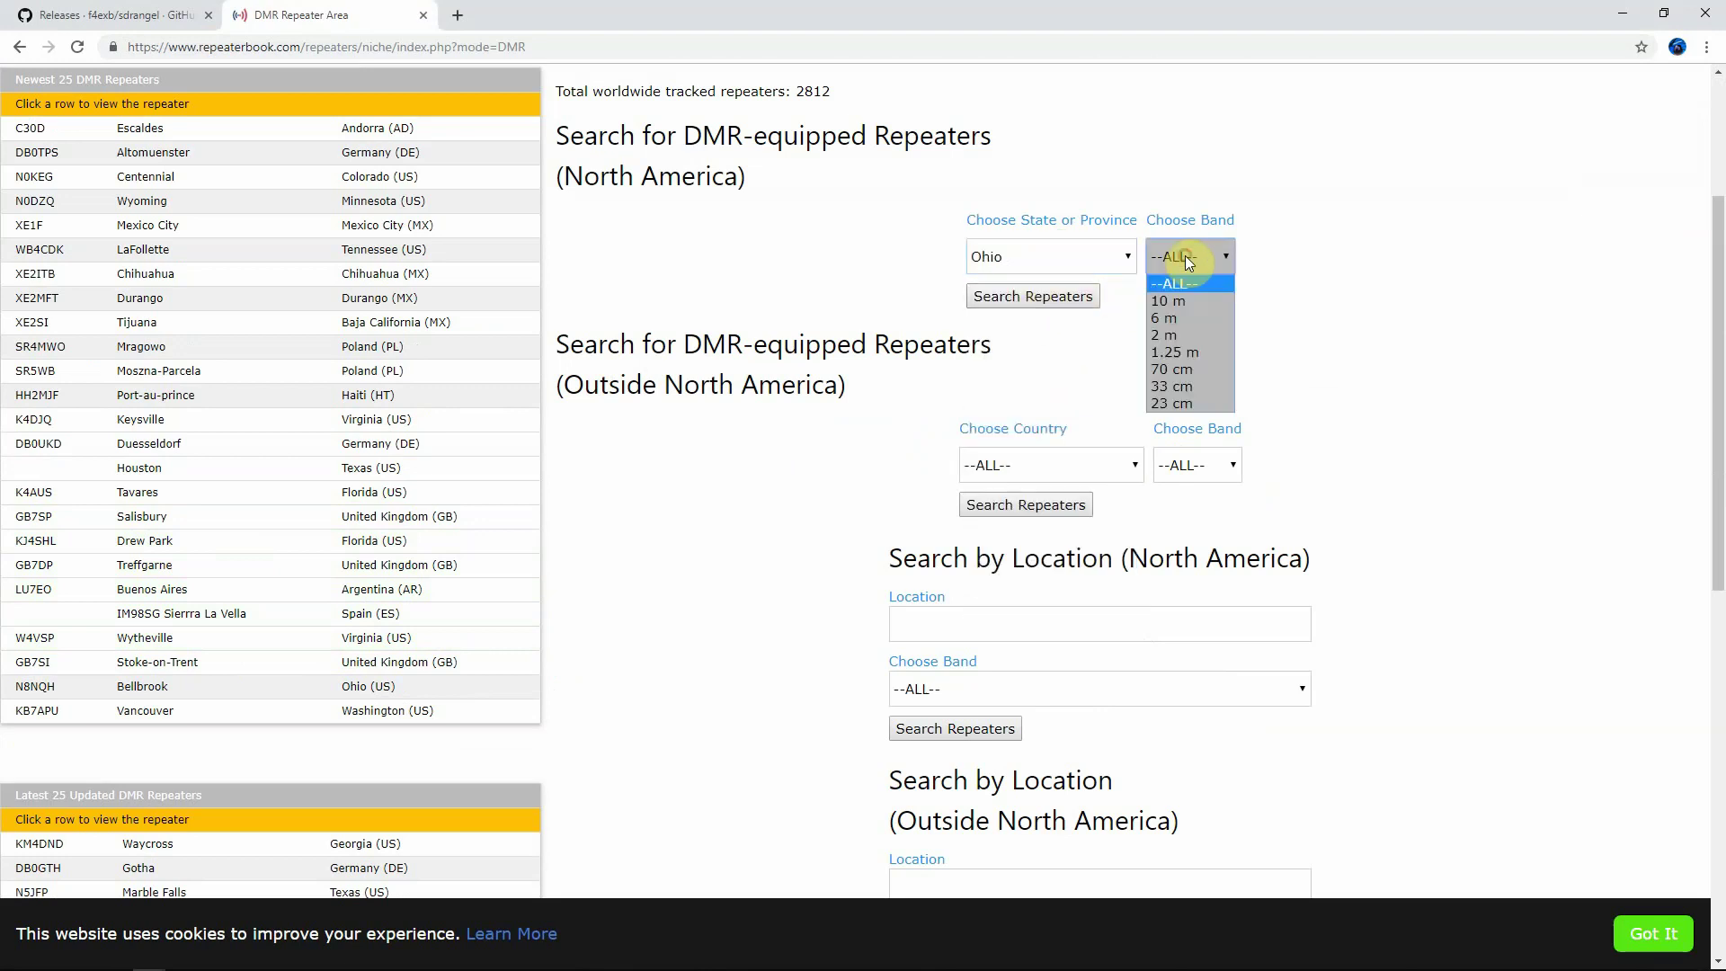
left_click(1159, 334)
left_click(1032, 296)
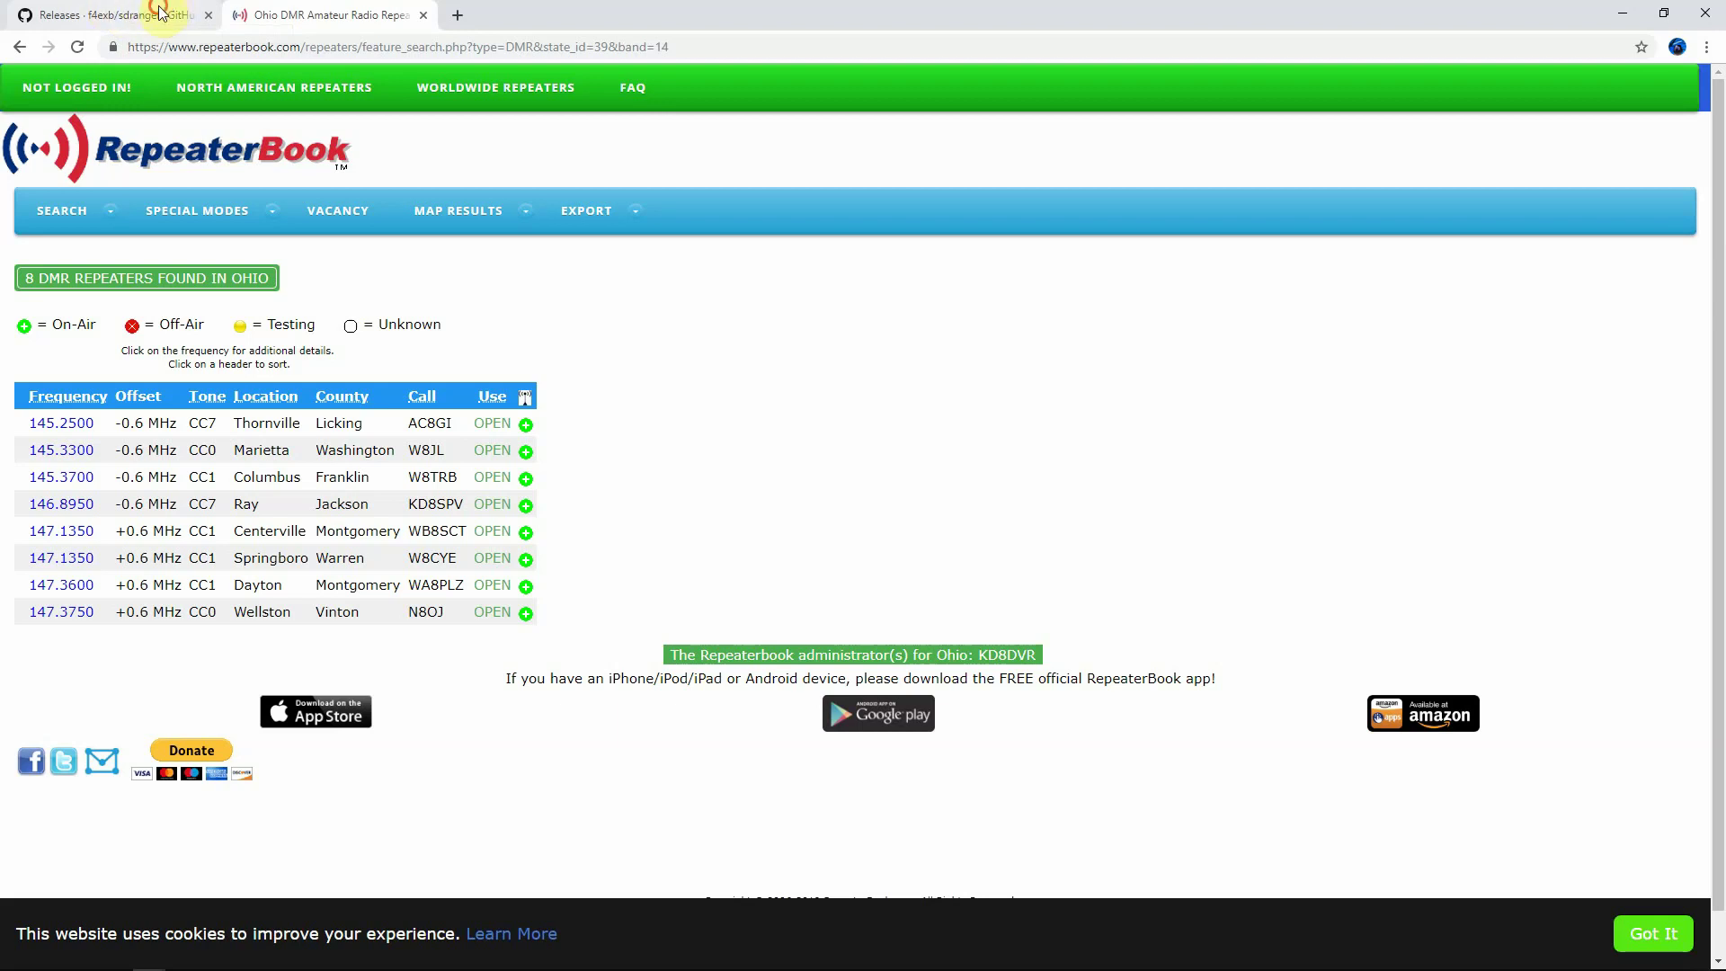
- Scroll the sdrangel Releases page down to the v4.4.5 assets and sdrangelms_v4.4.5.7z
left_click(159, 9)
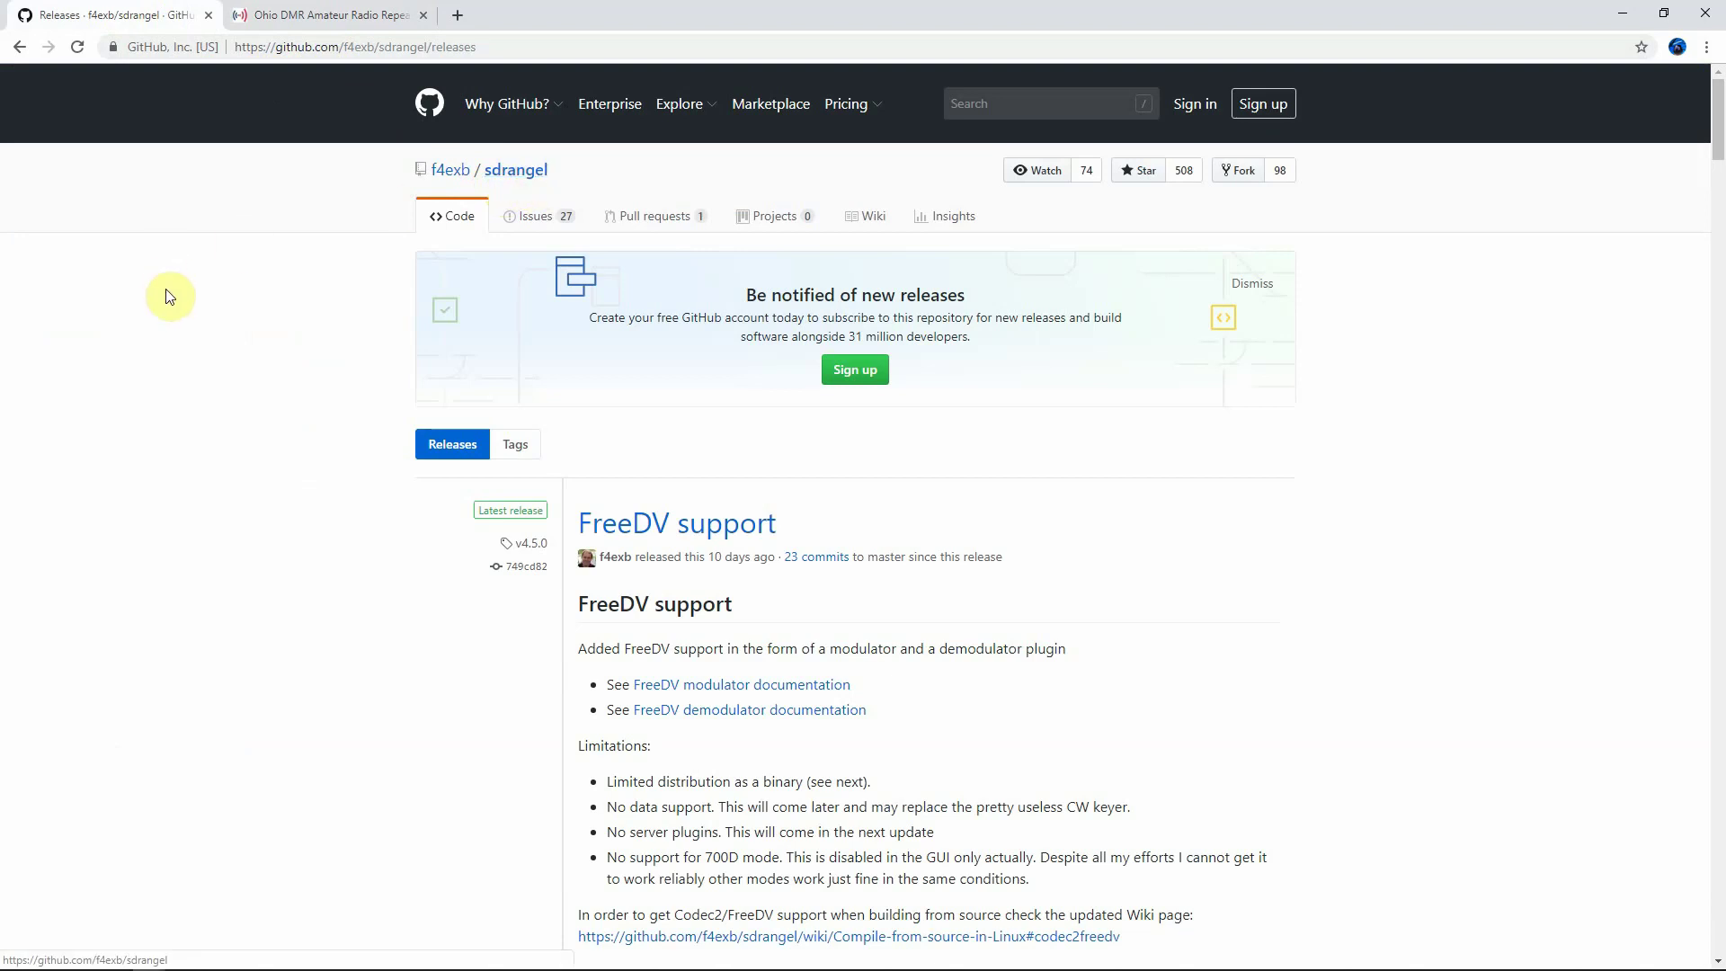
scroll(317, 355, "down", 7)
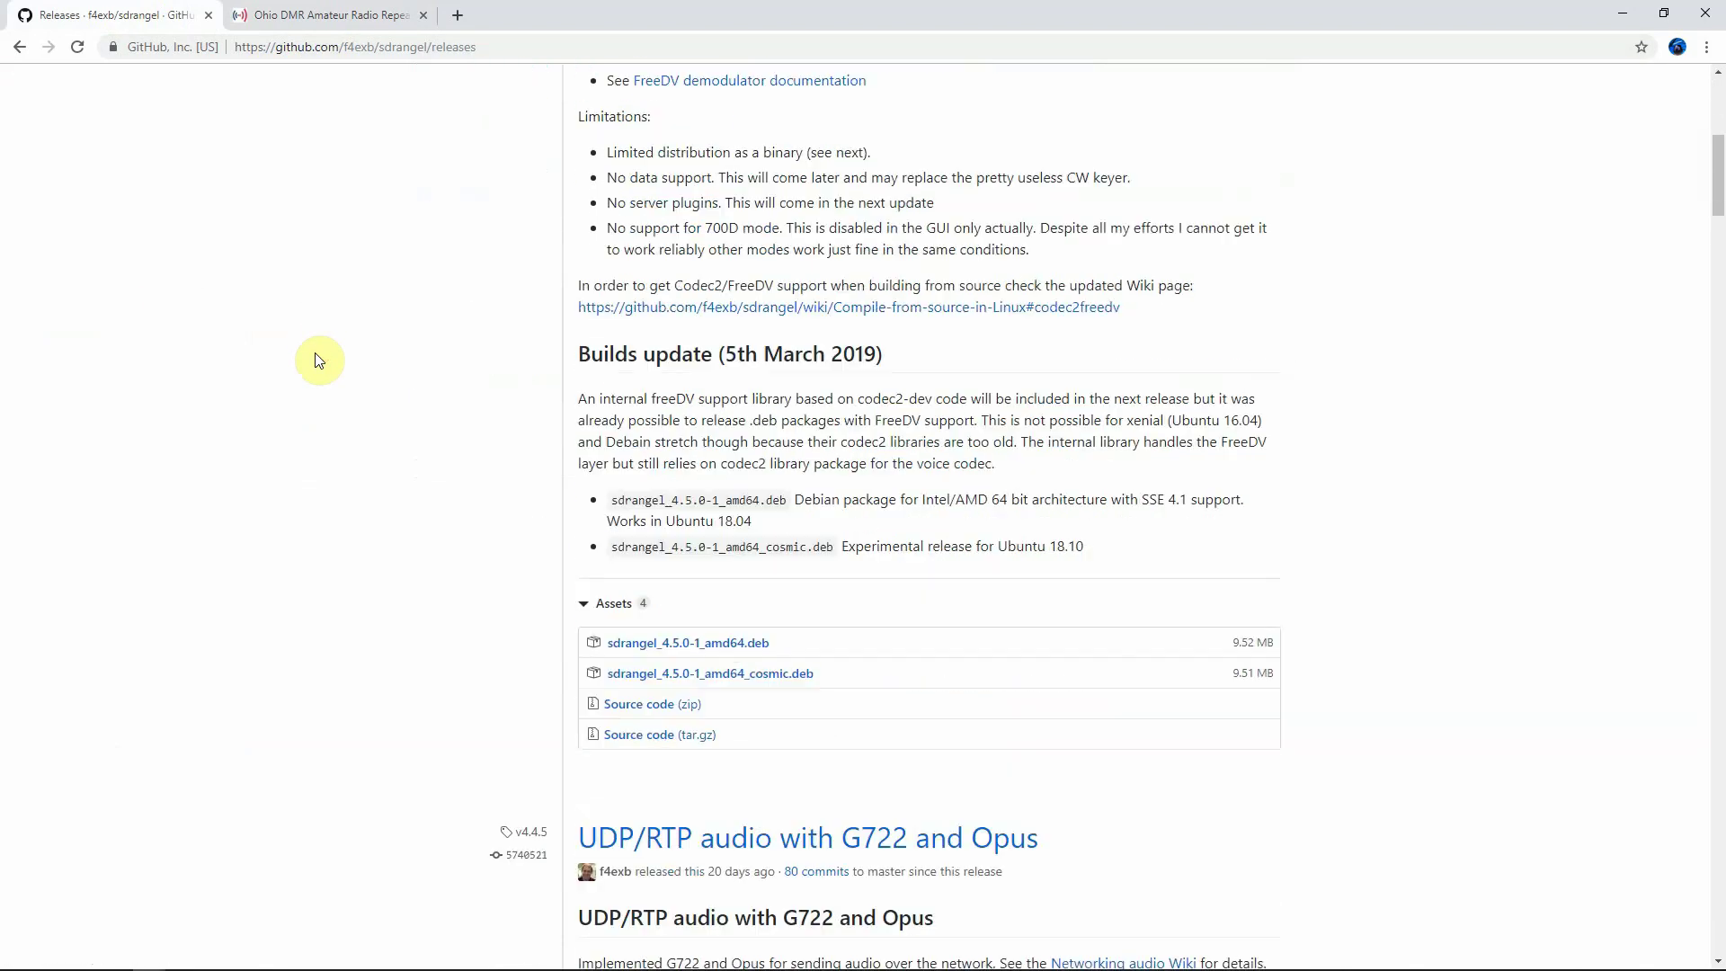
scroll(317, 360, "down", 3)
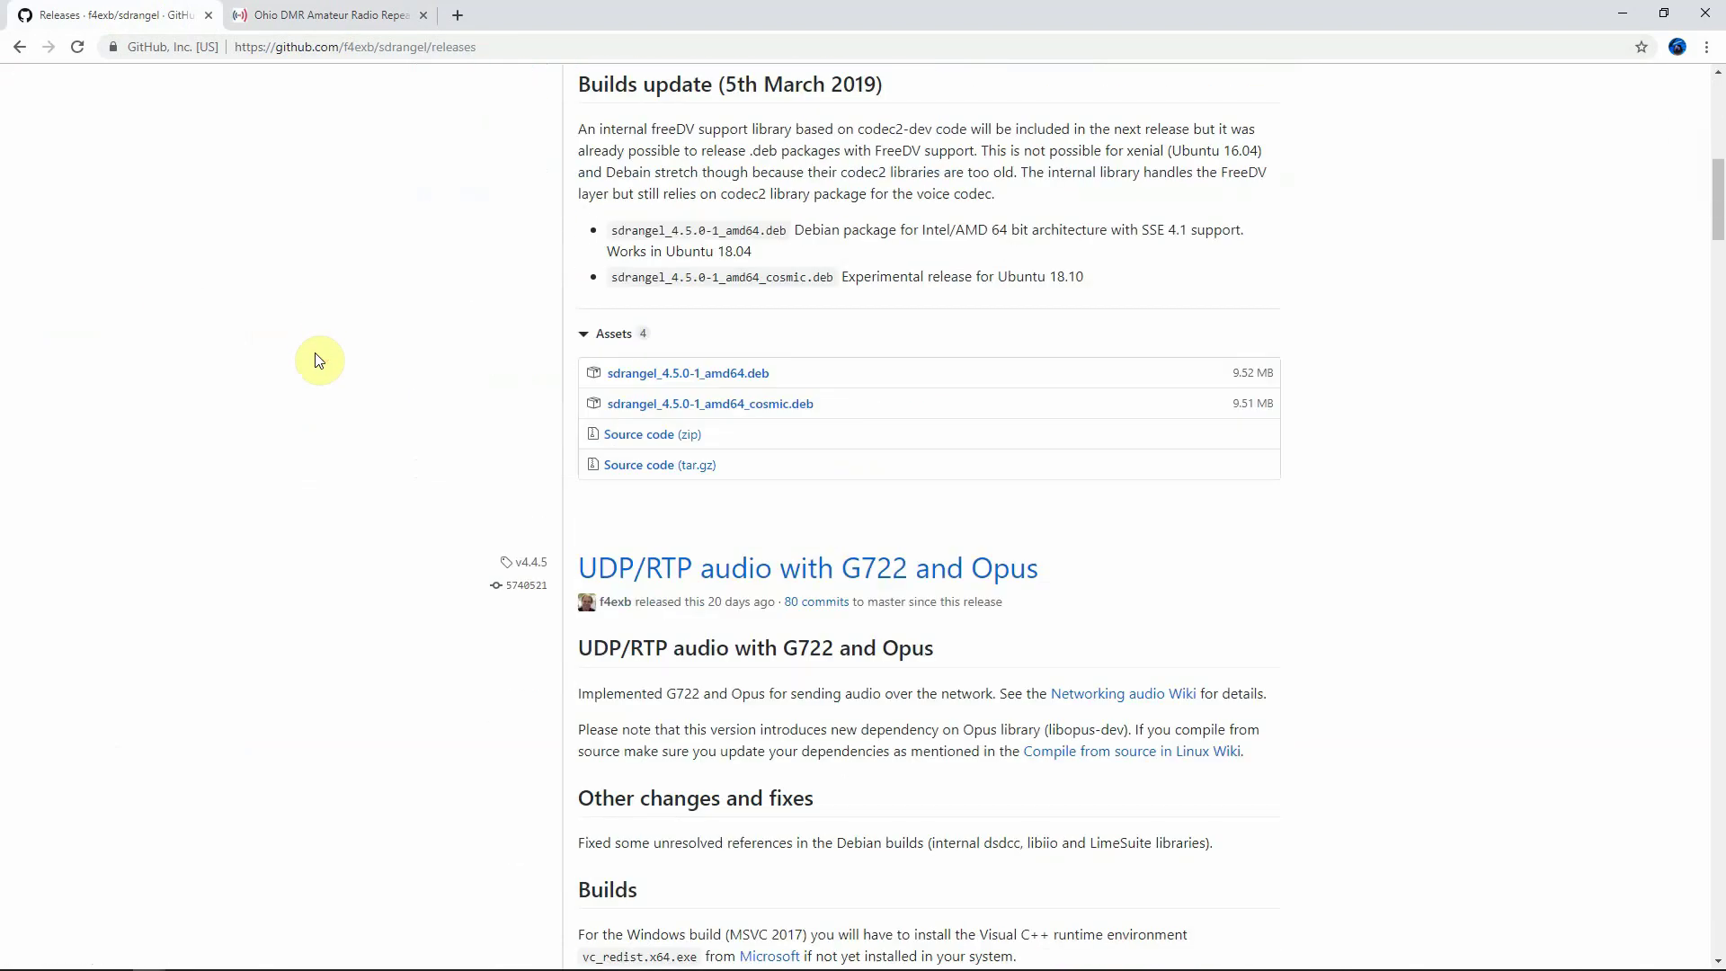
scroll(320, 360, "down", 7)
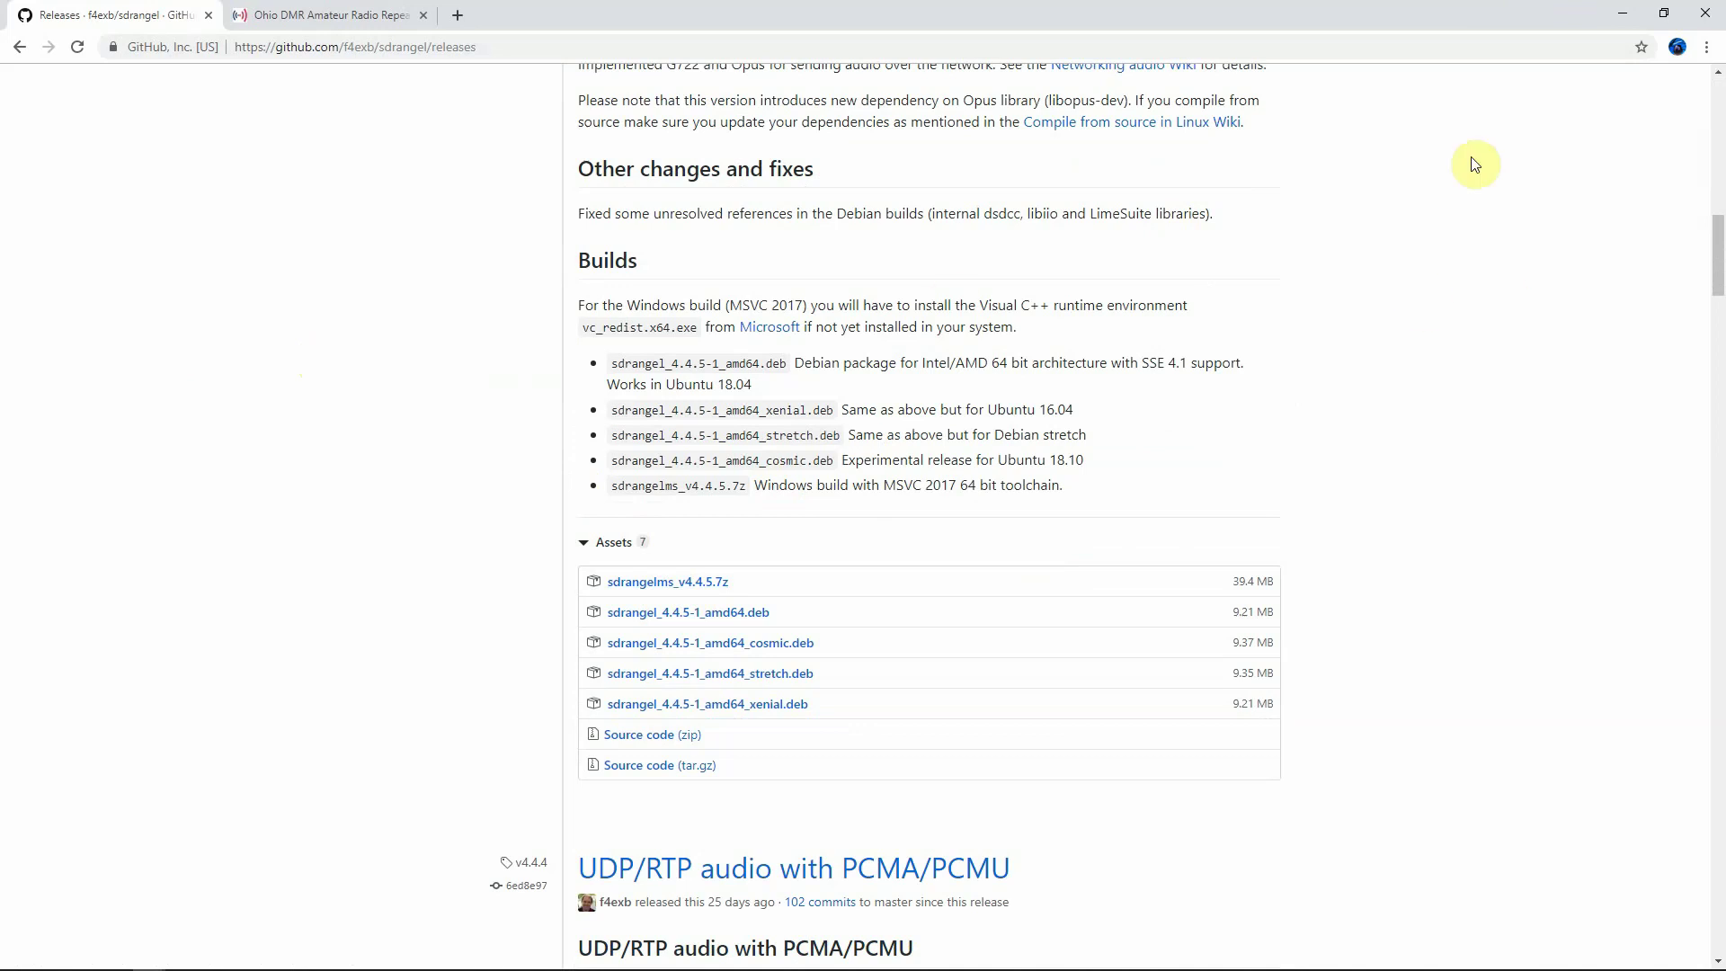
- Minimize both browser windows and open Local Disk (C:) from This PC, maximized
left_click(1609, 20)
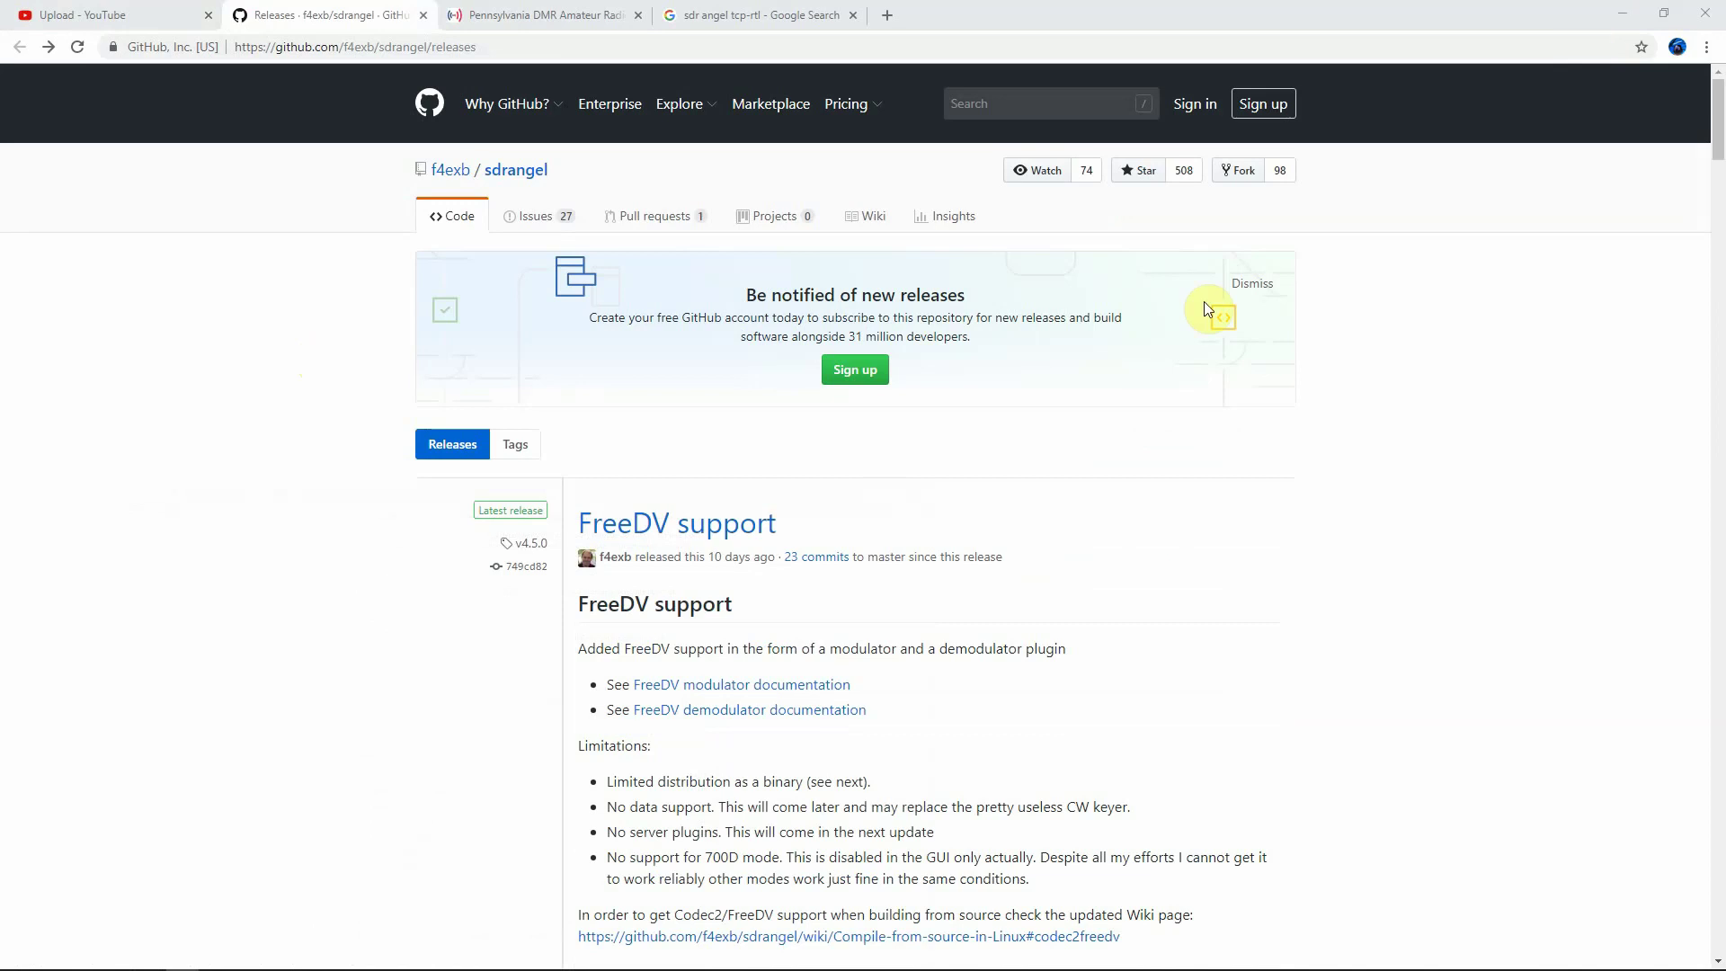
left_click(1616, 20)
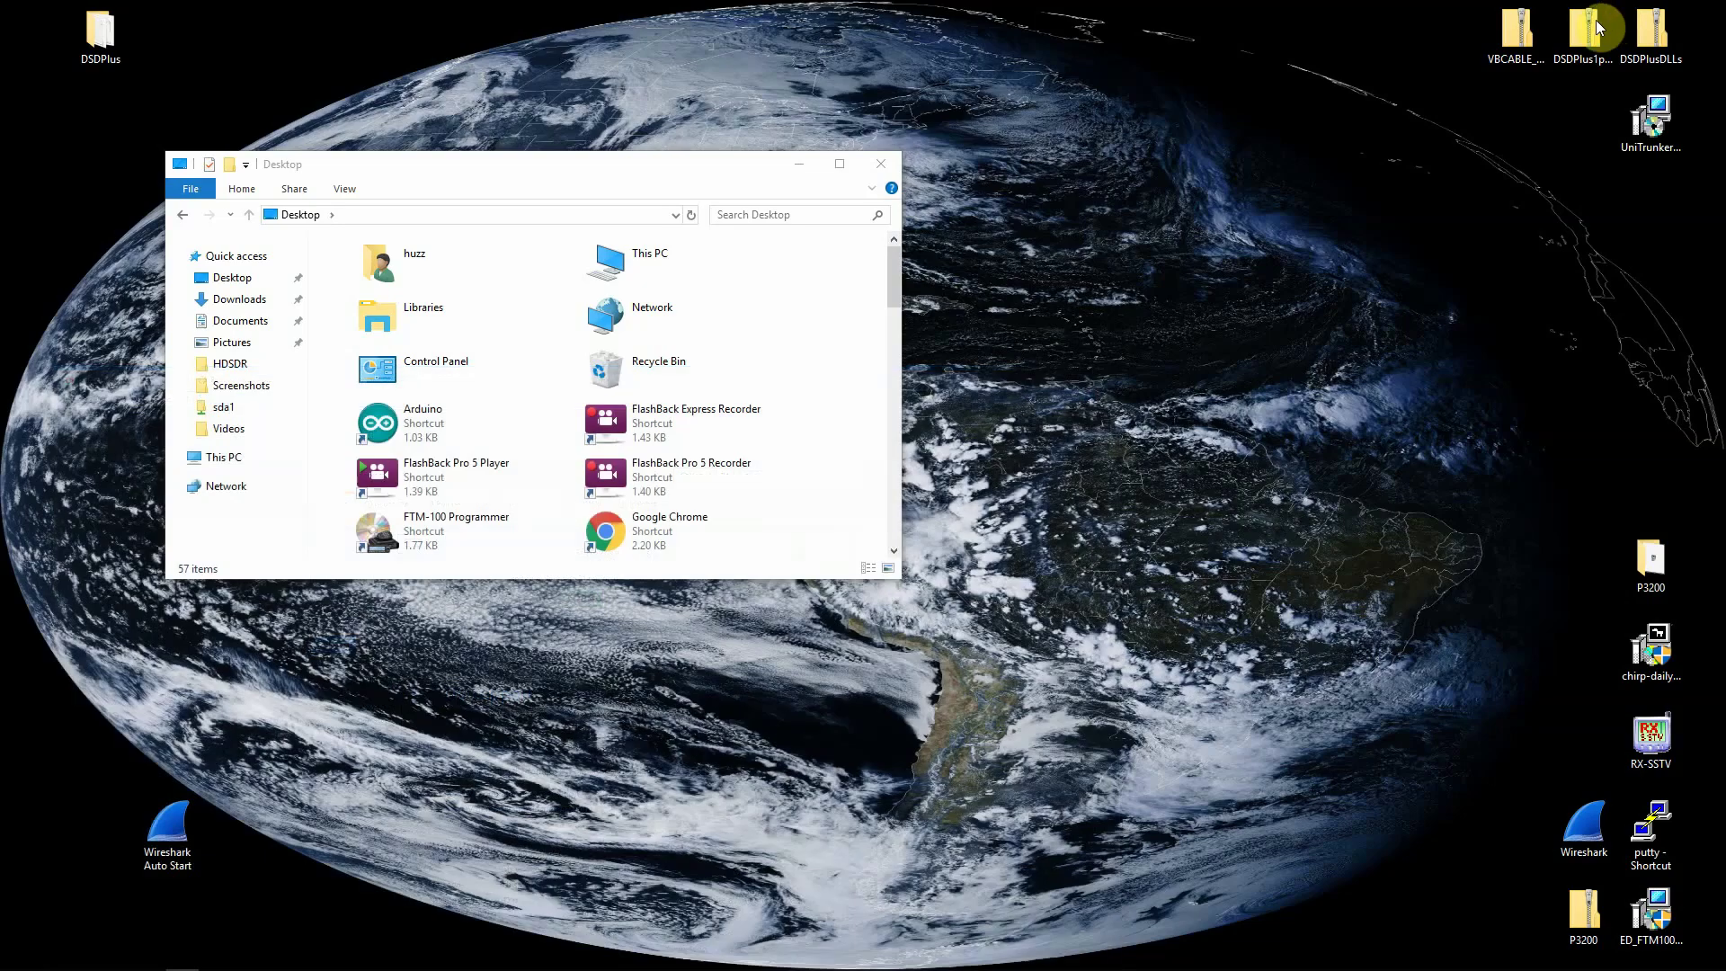
left_click(224, 460)
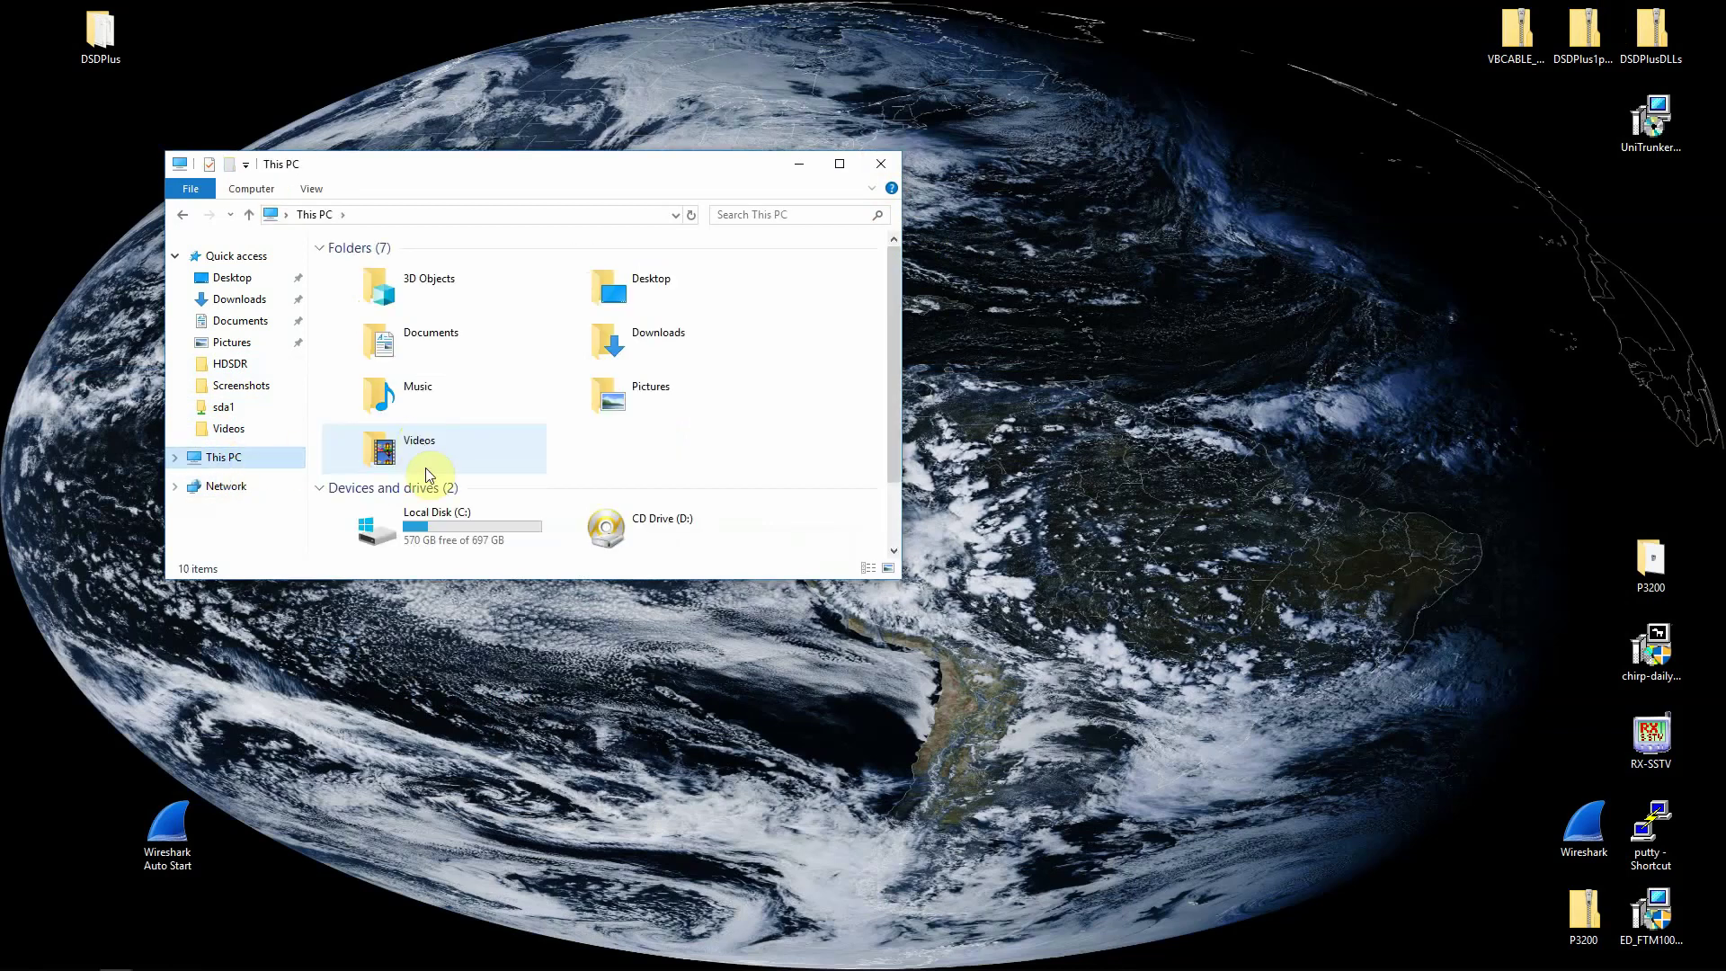
double_click(424, 509)
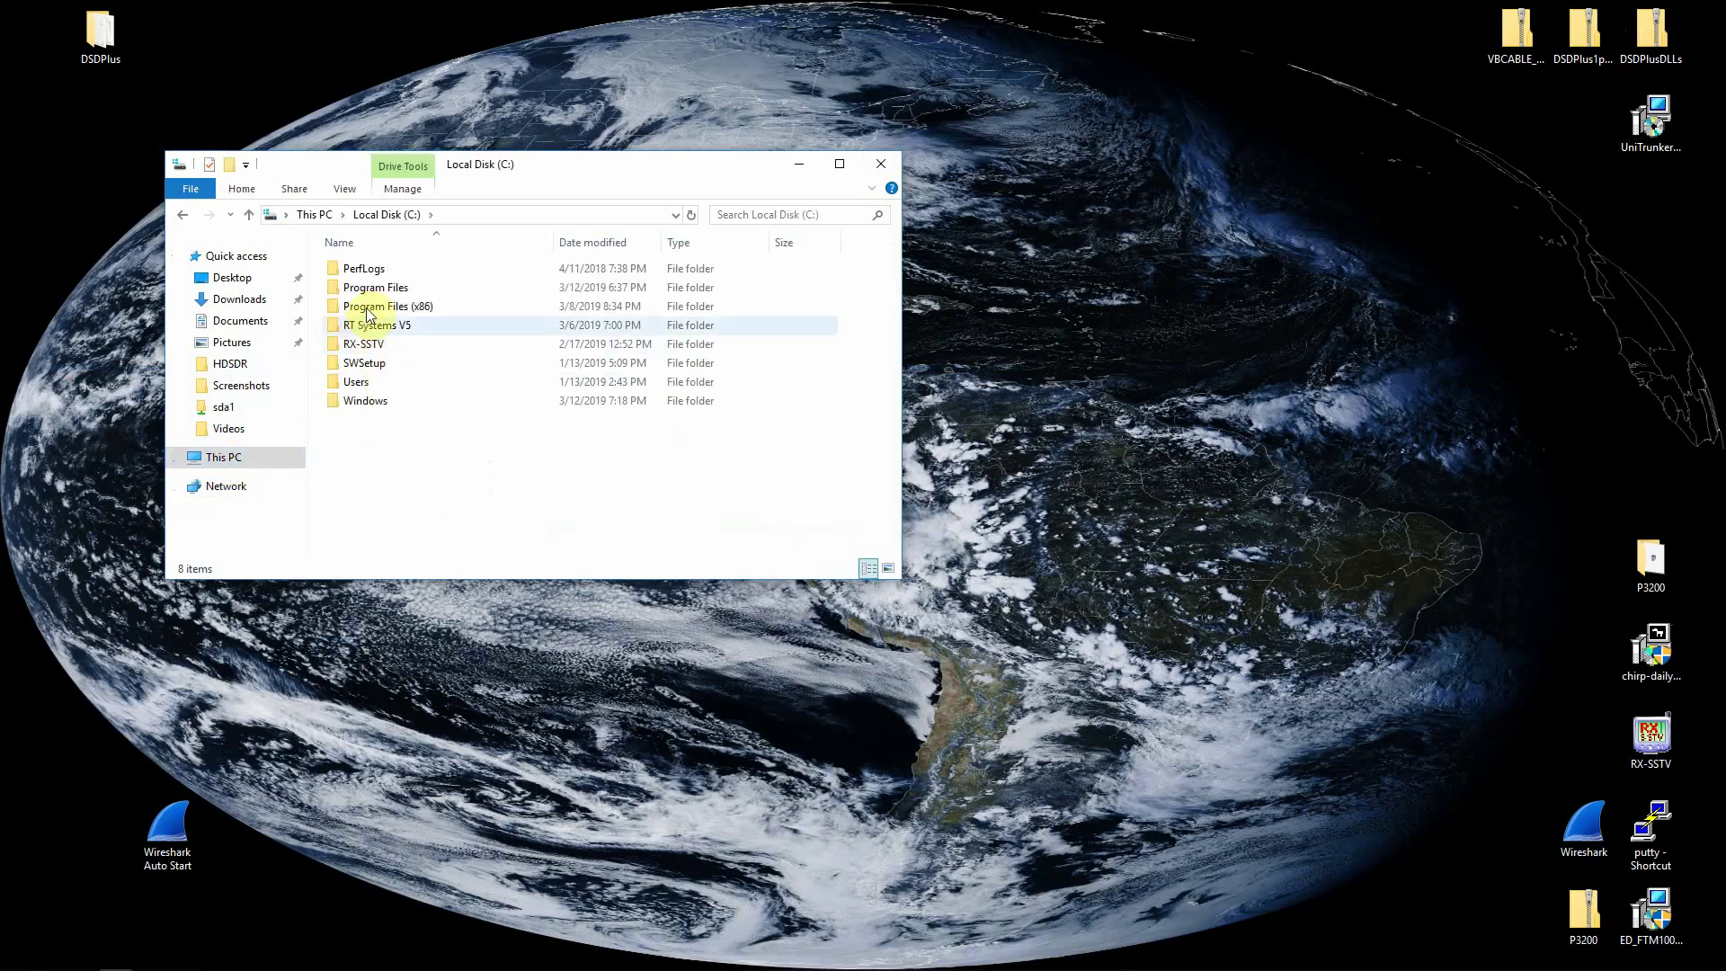
double_click(545, 173)
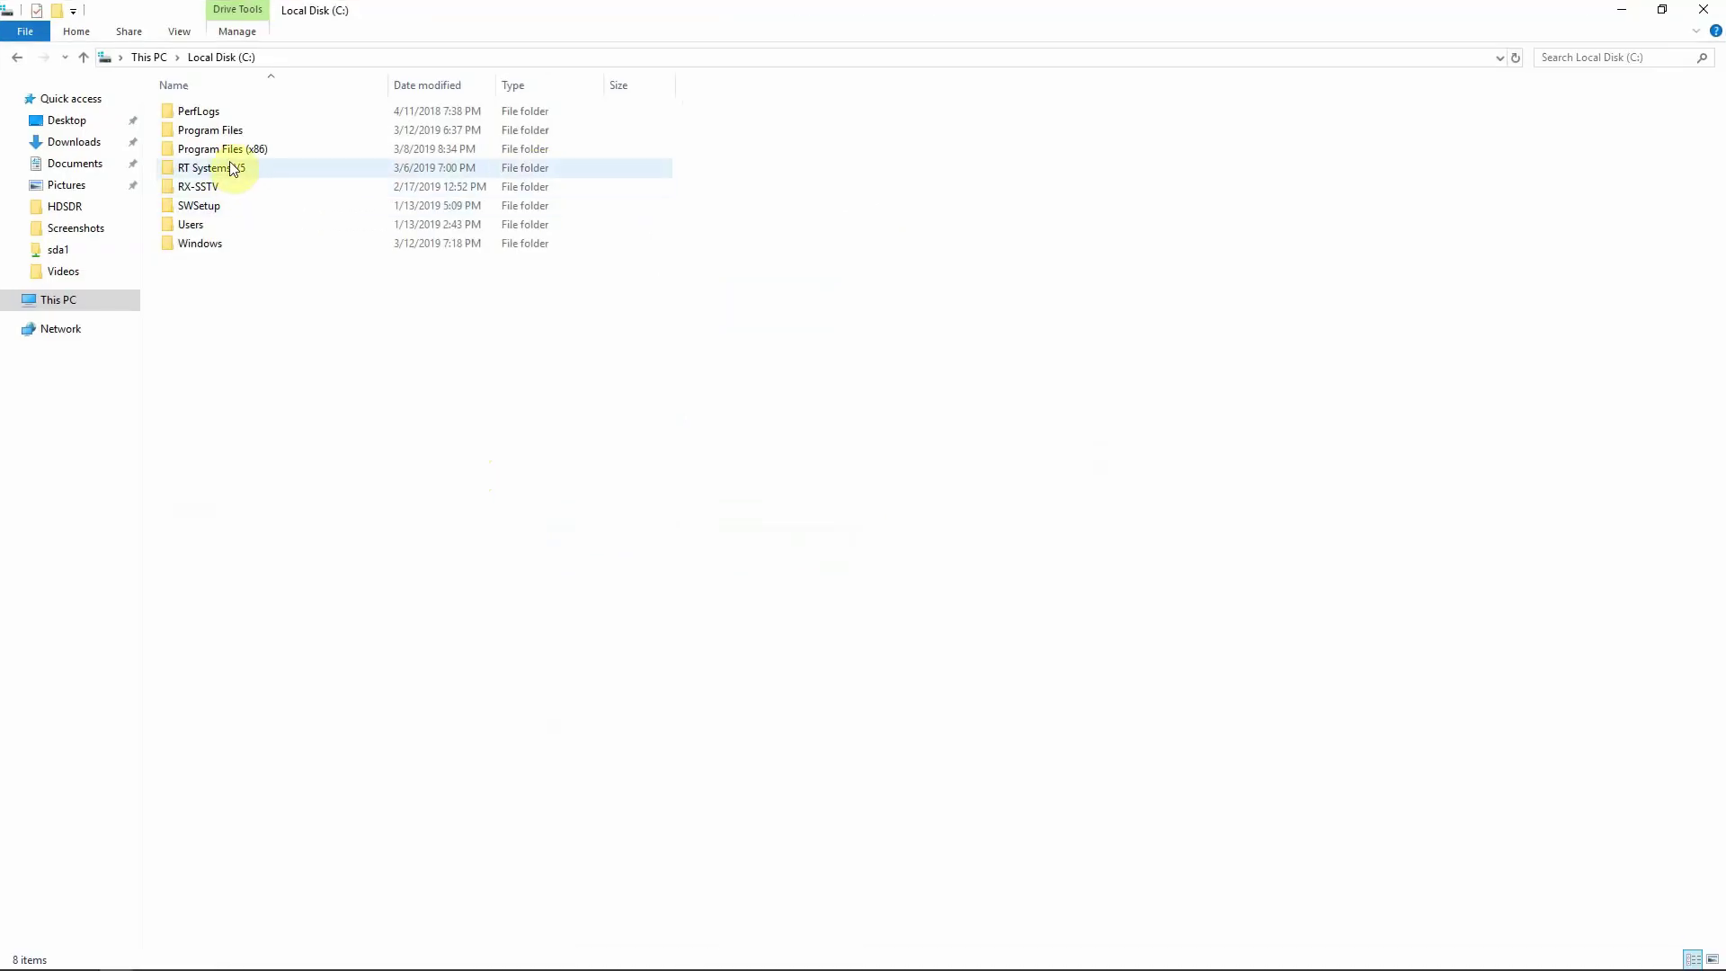
- Open Program Files, then the sdrangelms_v4.4.5 folder and its inner sdrangelms folder
left_click(233, 130)
double_click(232, 129)
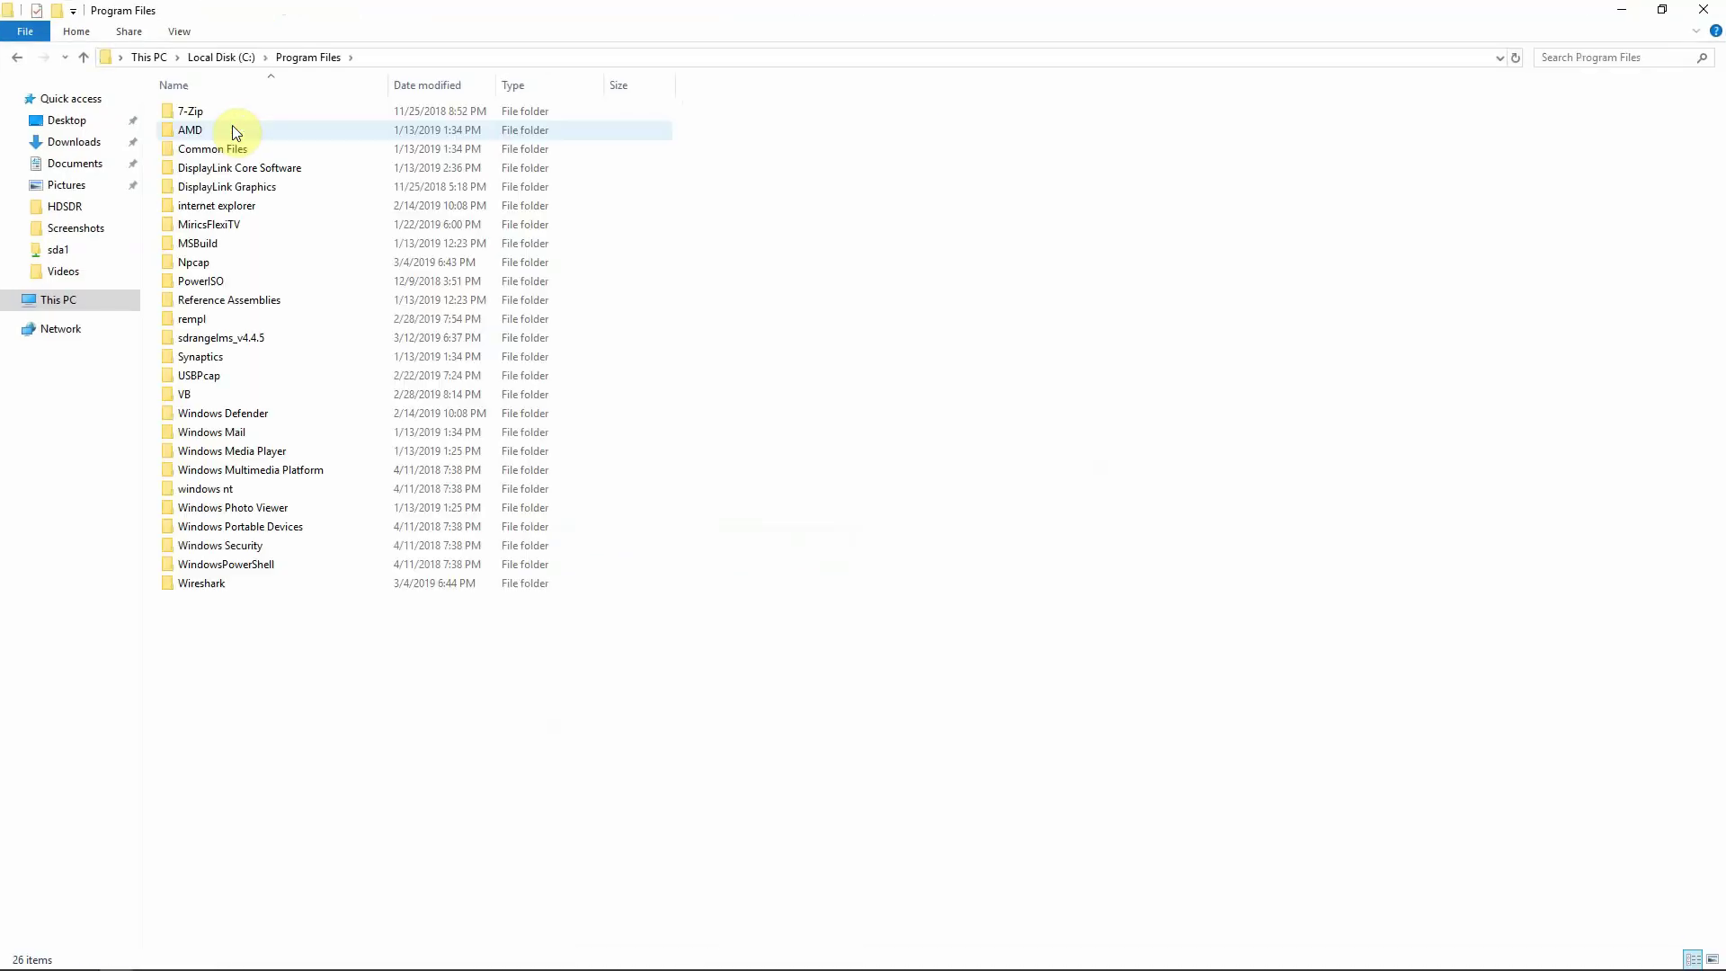
double_click(1043, 11)
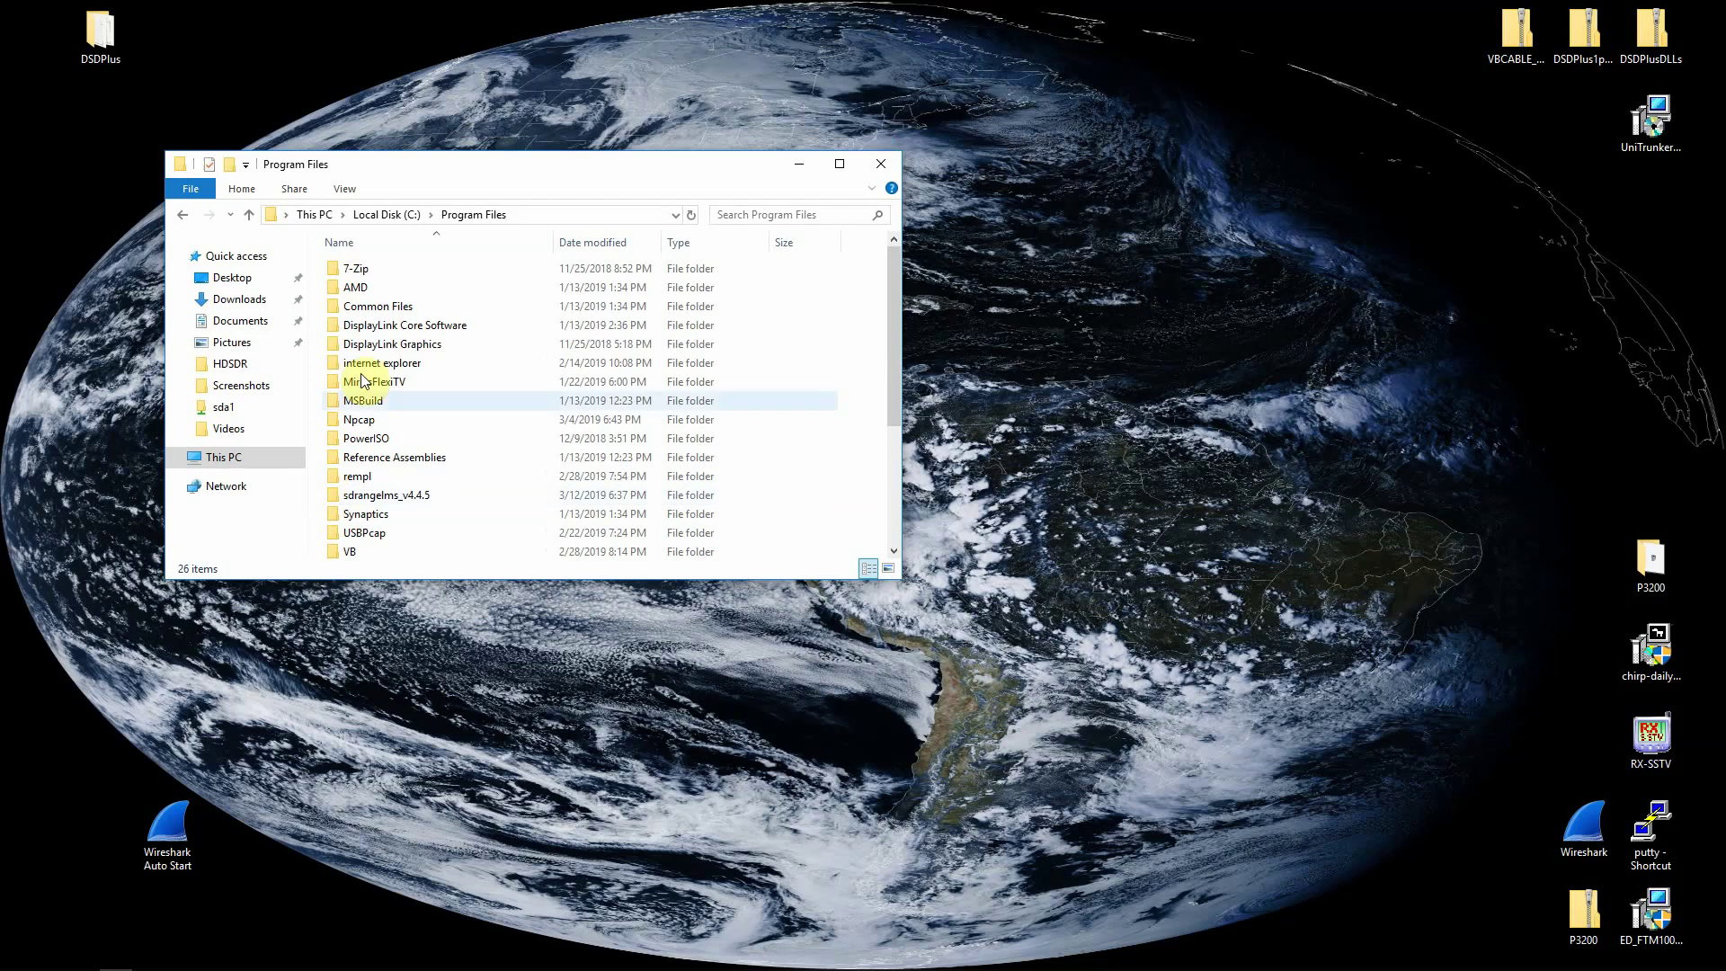
scroll(408, 423, "down", 4)
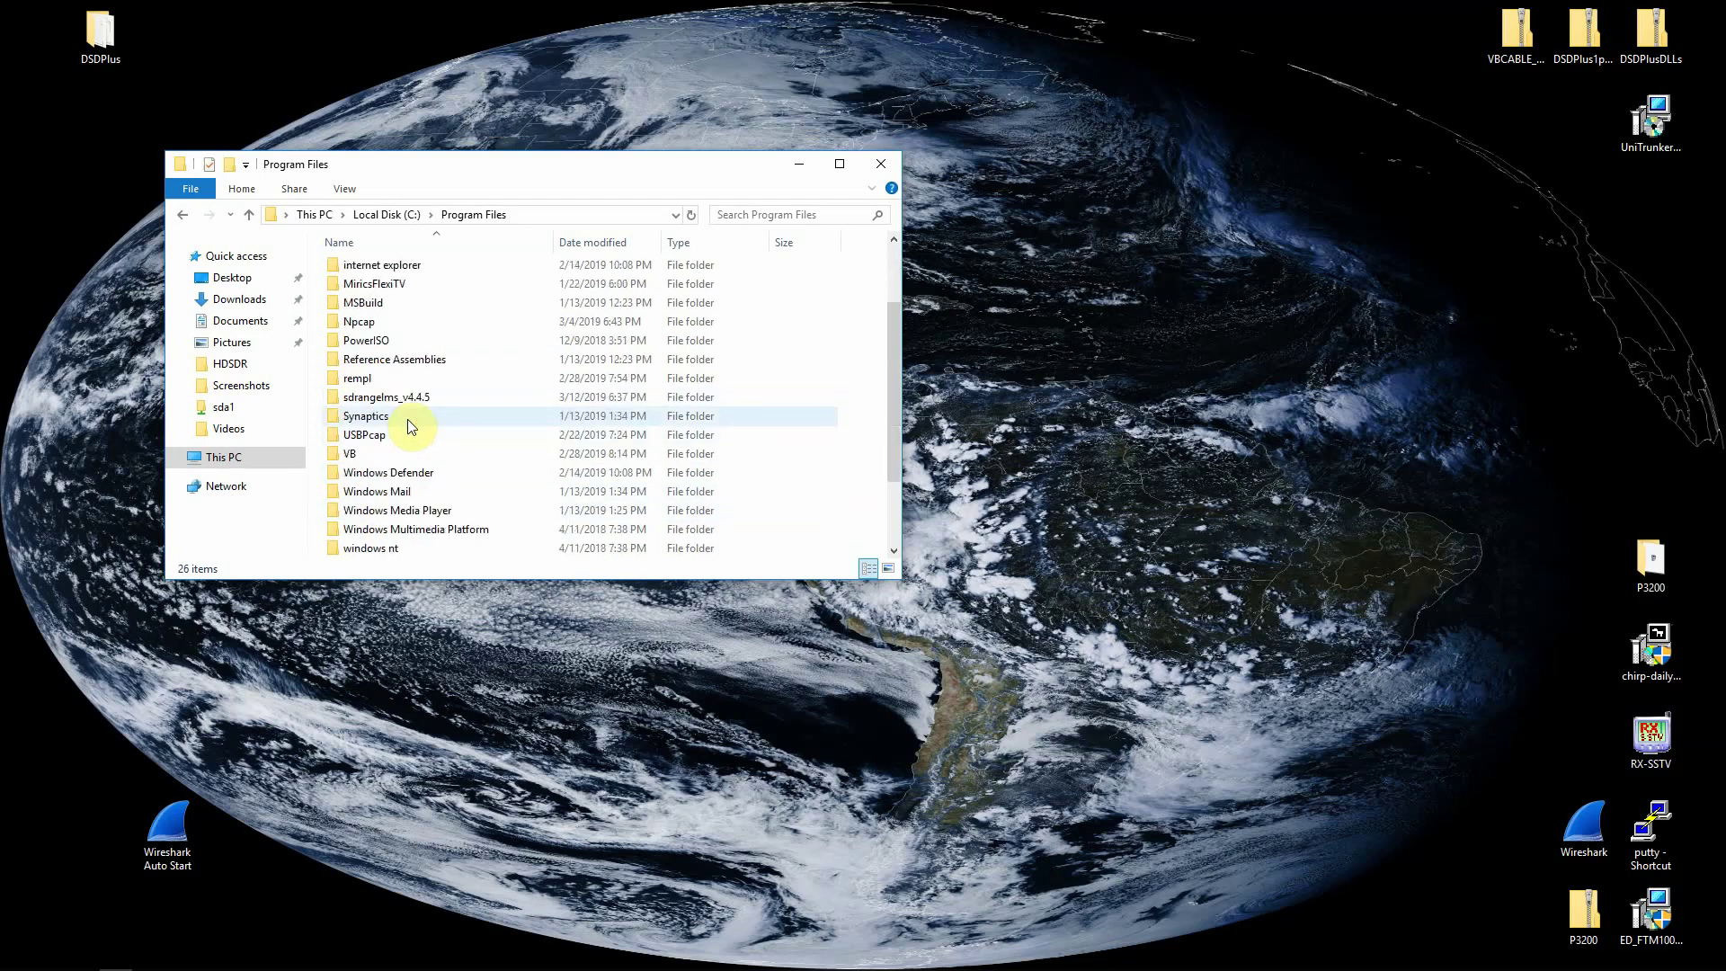
scroll(409, 432, "up", 4)
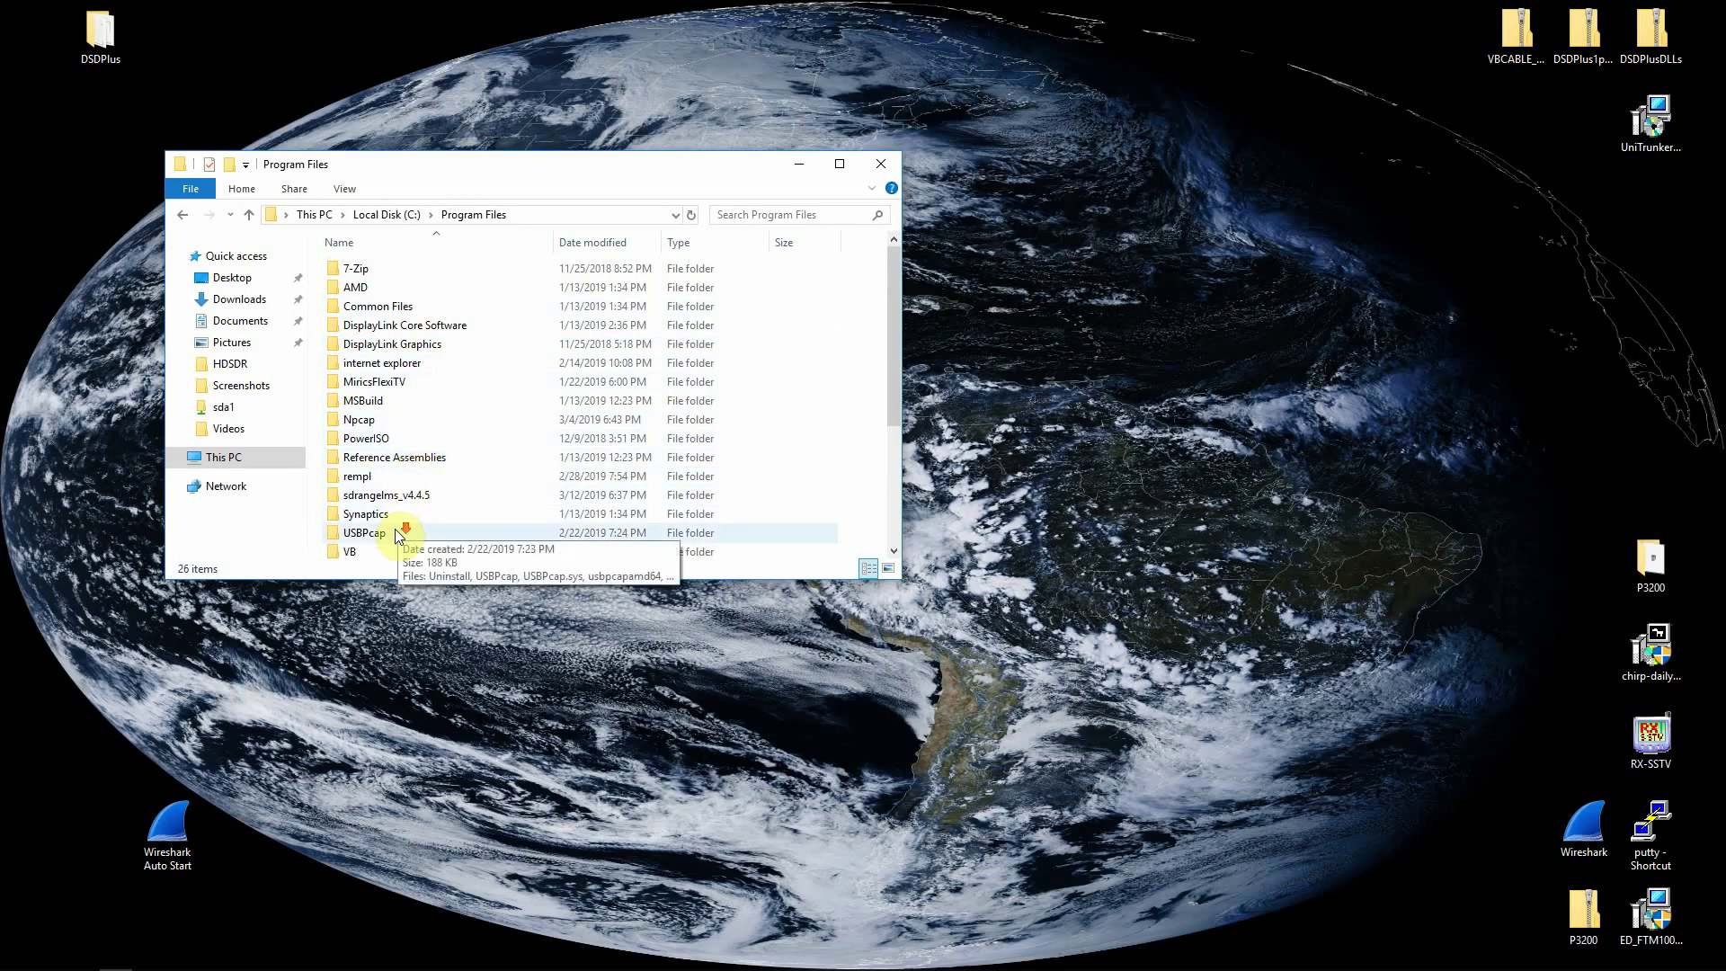
scroll(403, 530, "down", 2)
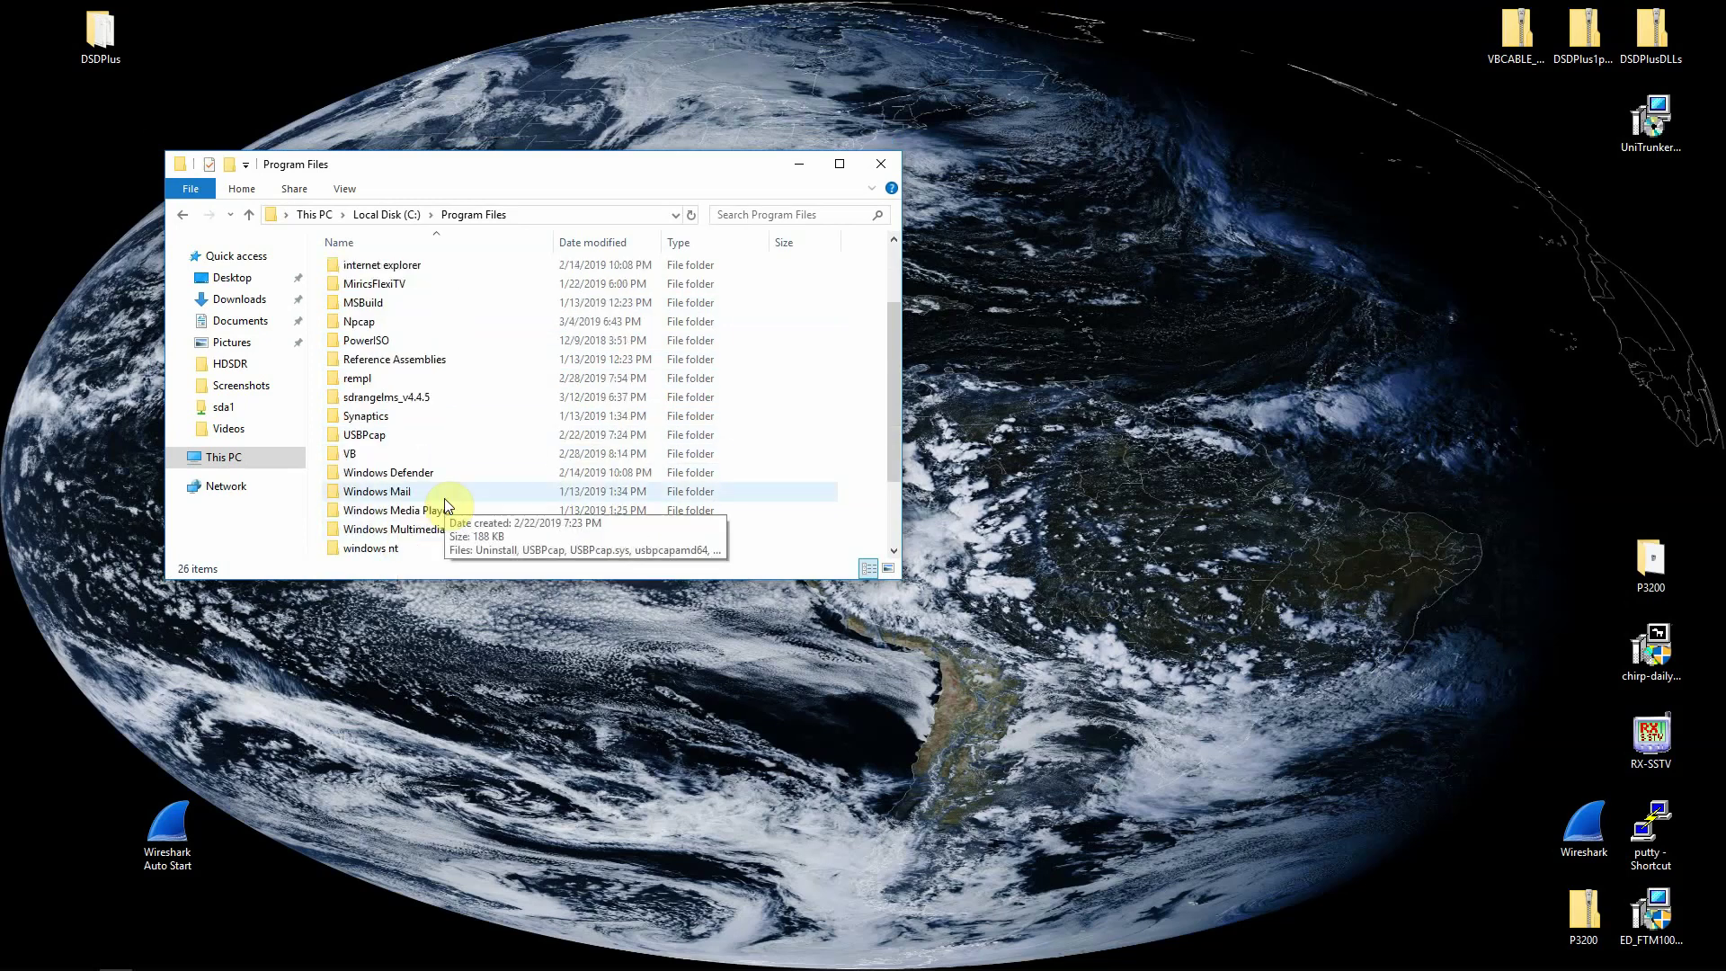
left_click(401, 400)
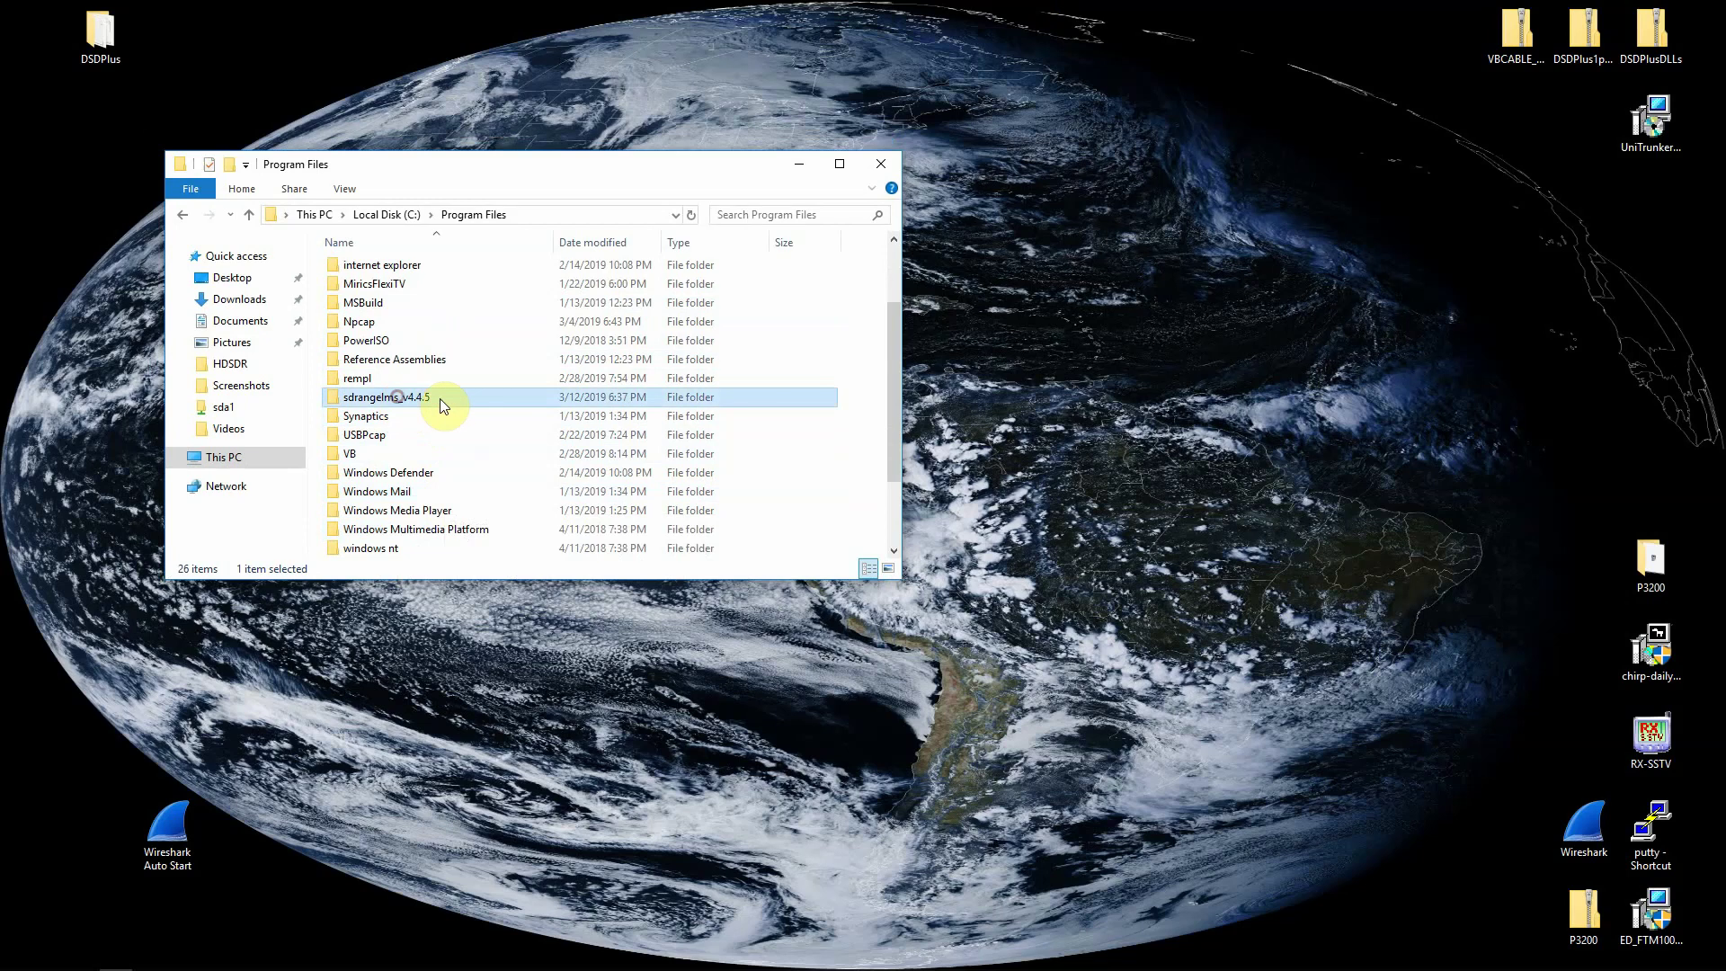
double_click(444, 397)
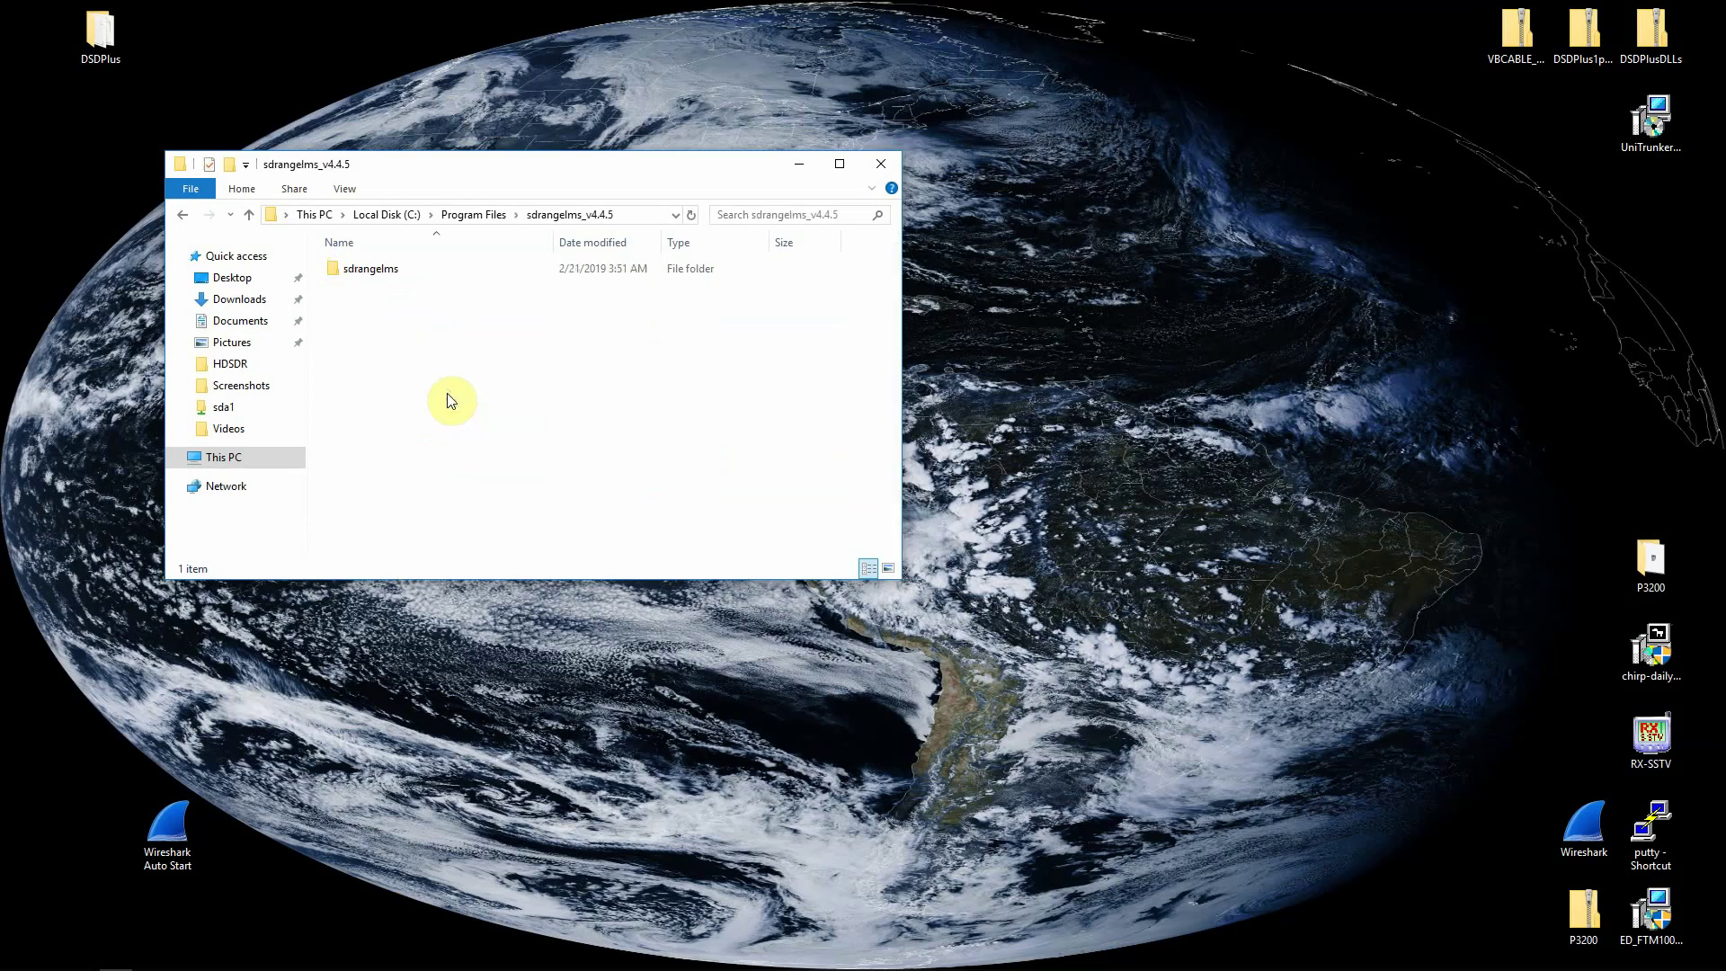
double_click(377, 277)
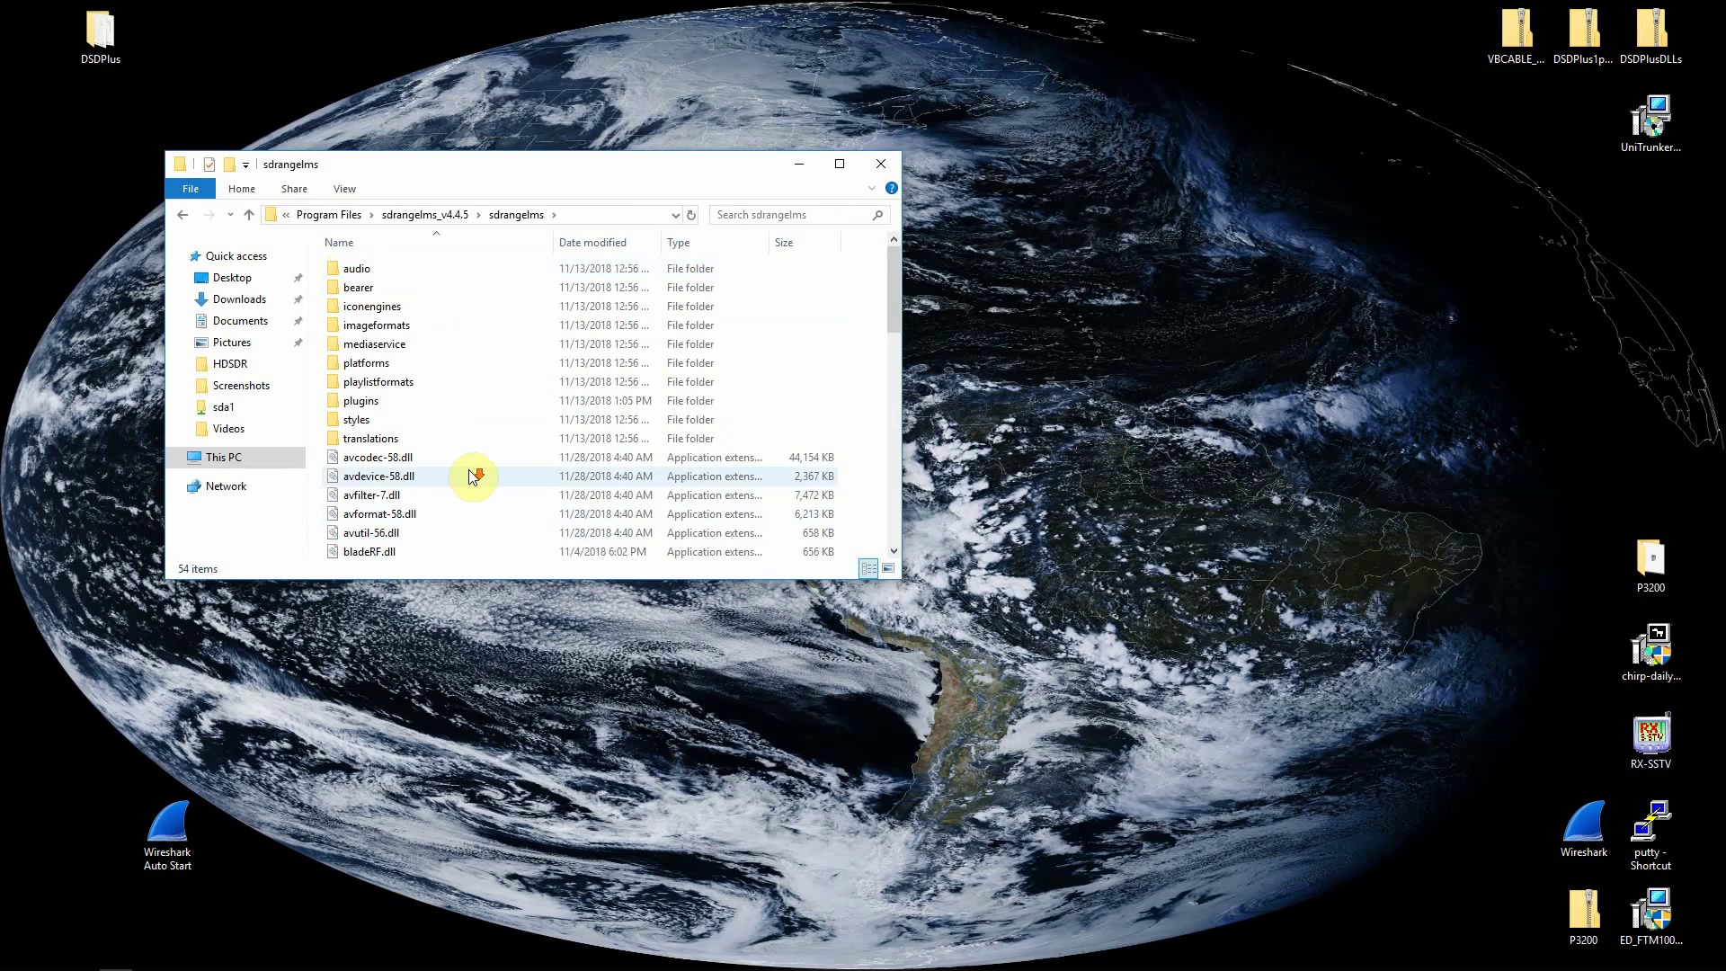
scroll(470, 485, "down", 10)
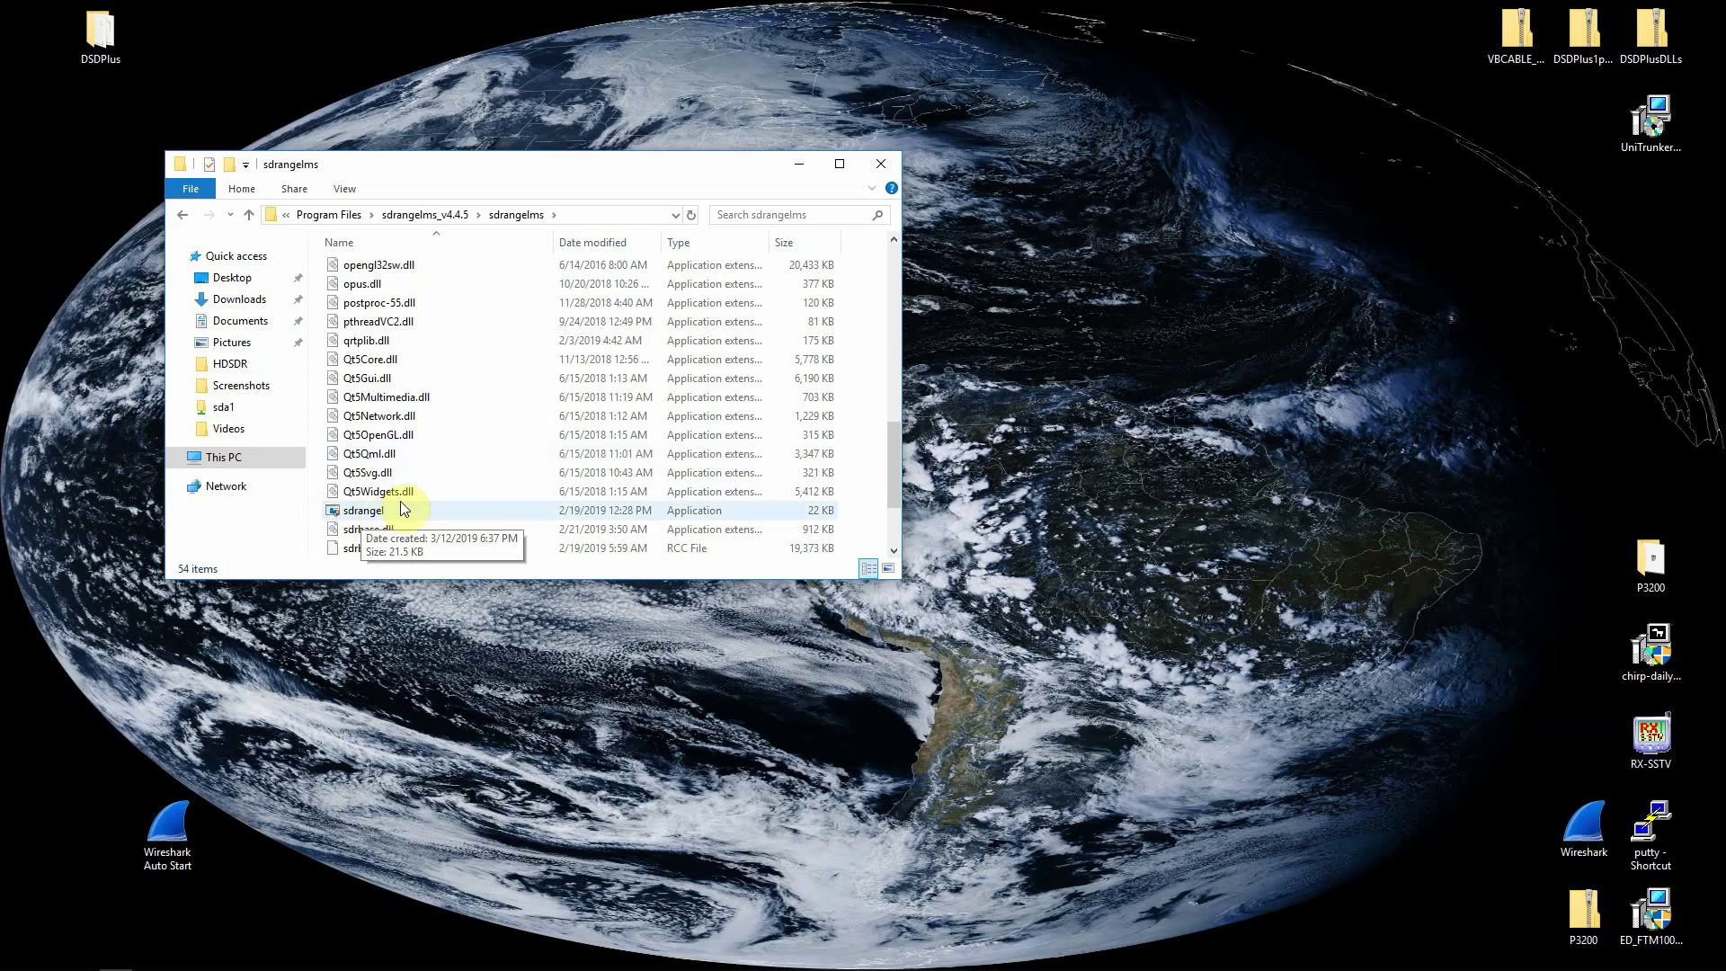
- Inspect the sdrangel application's context menu and Send to options, then close the folder
left_click(694, 517)
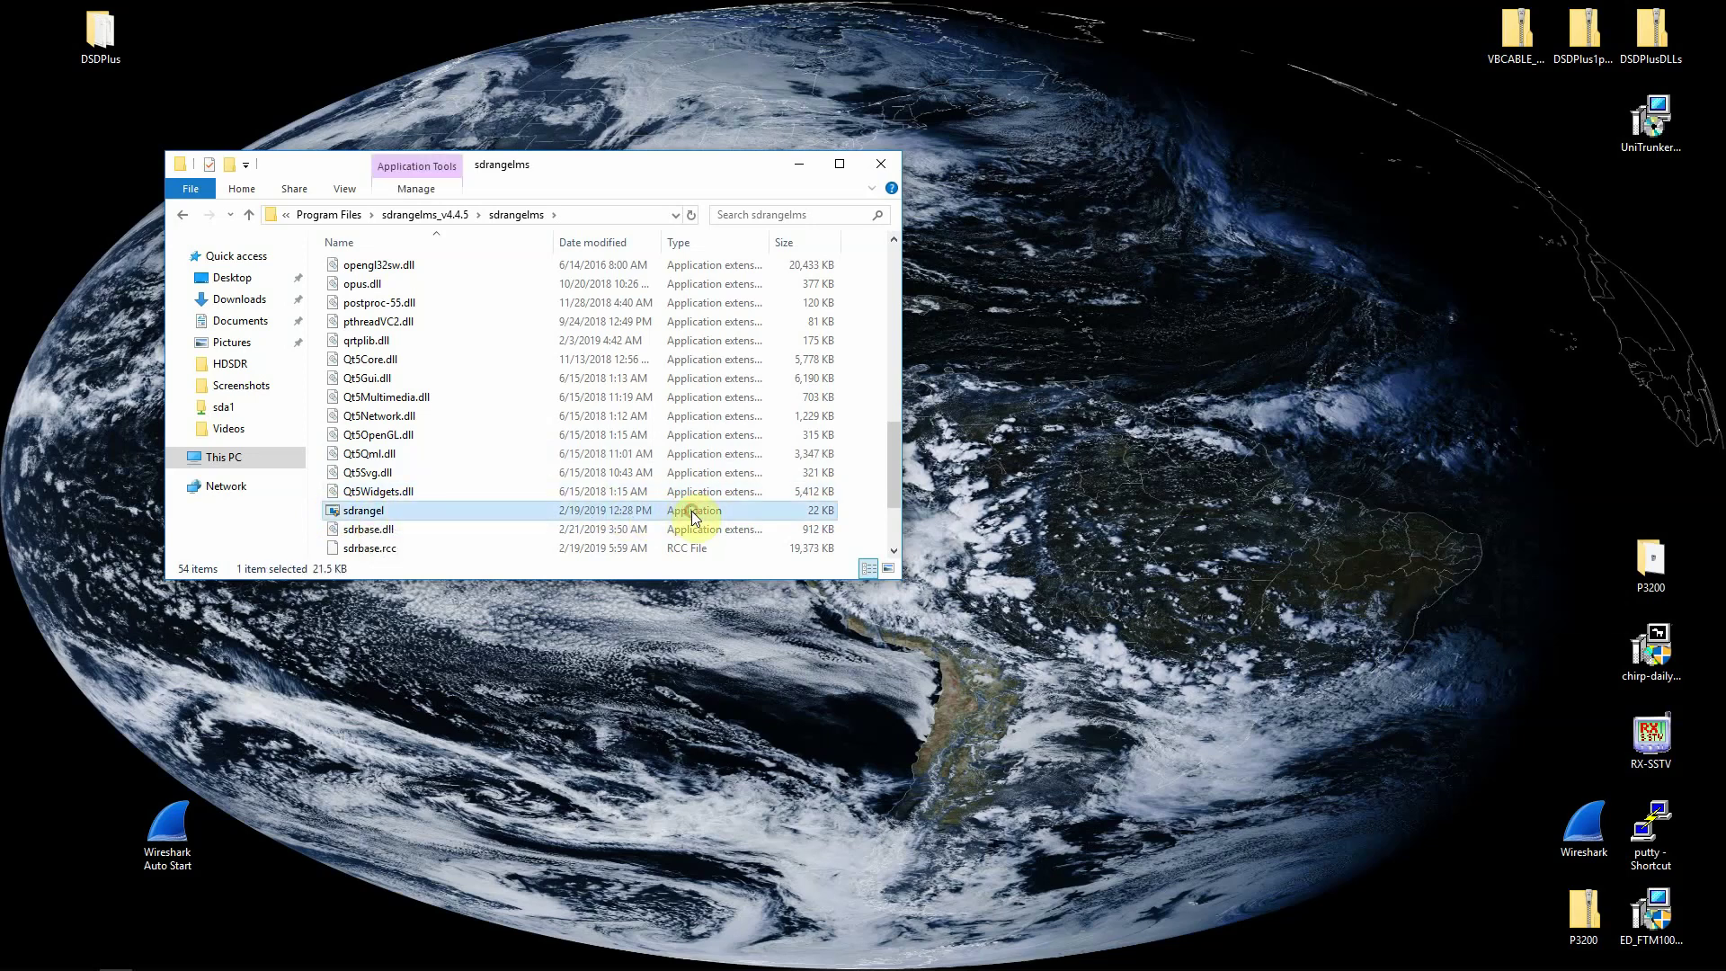
right_click(501, 511)
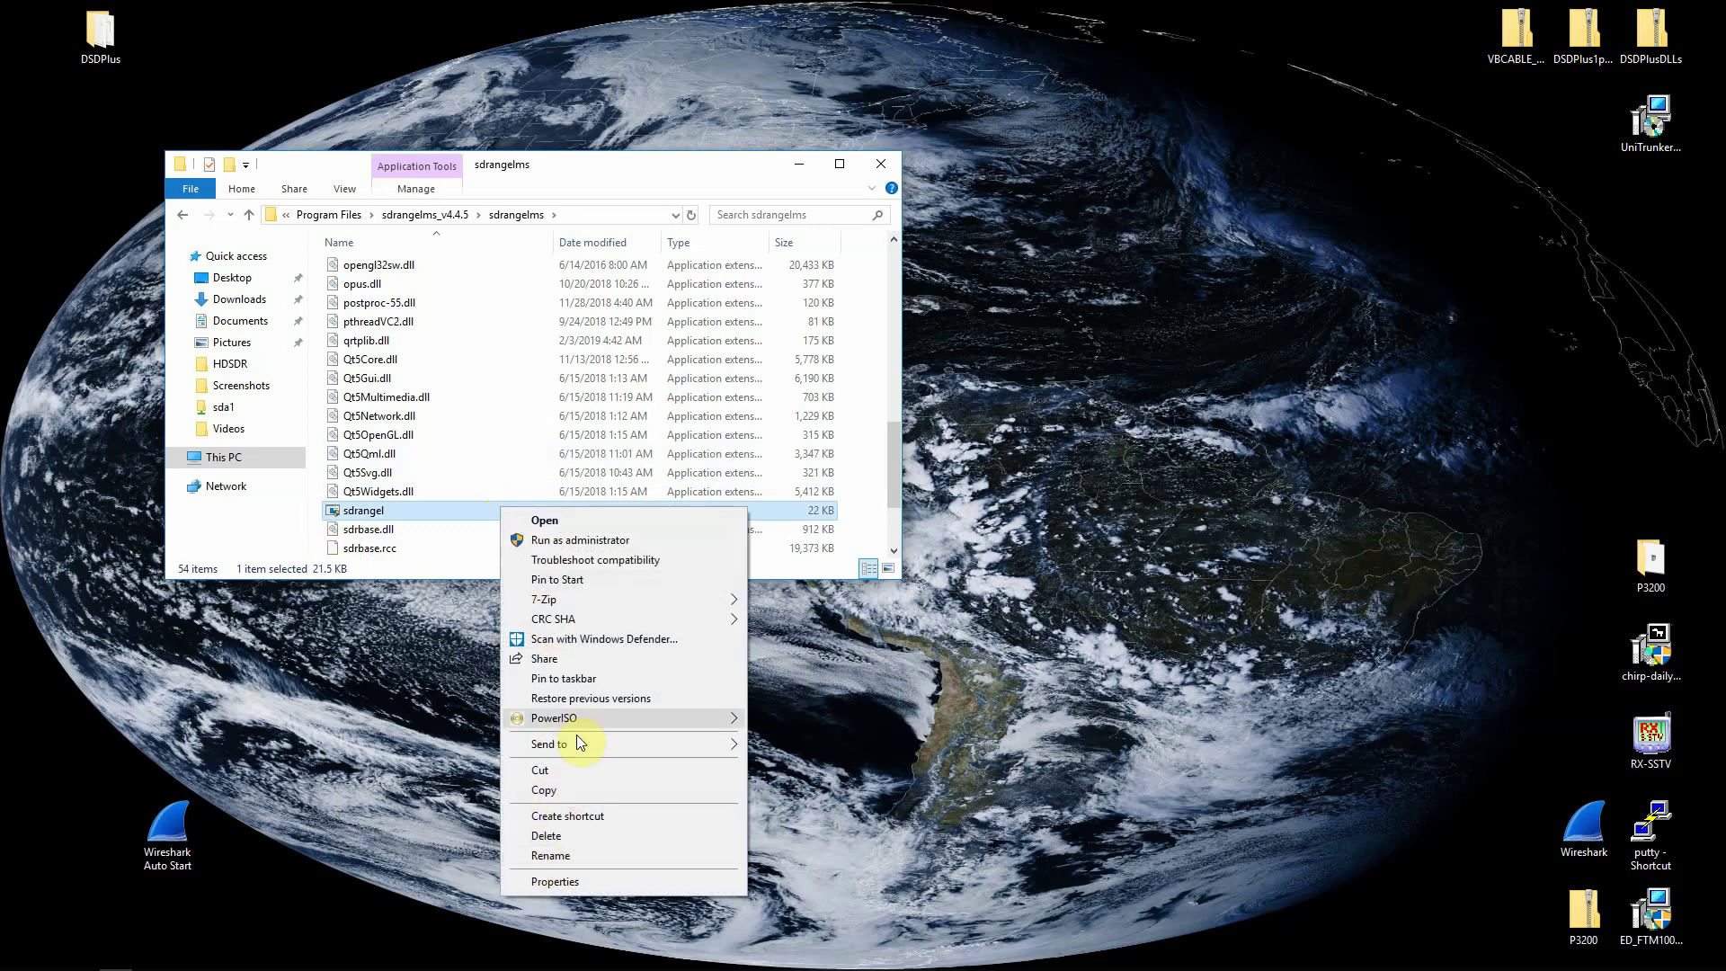
mouse_move(575, 744)
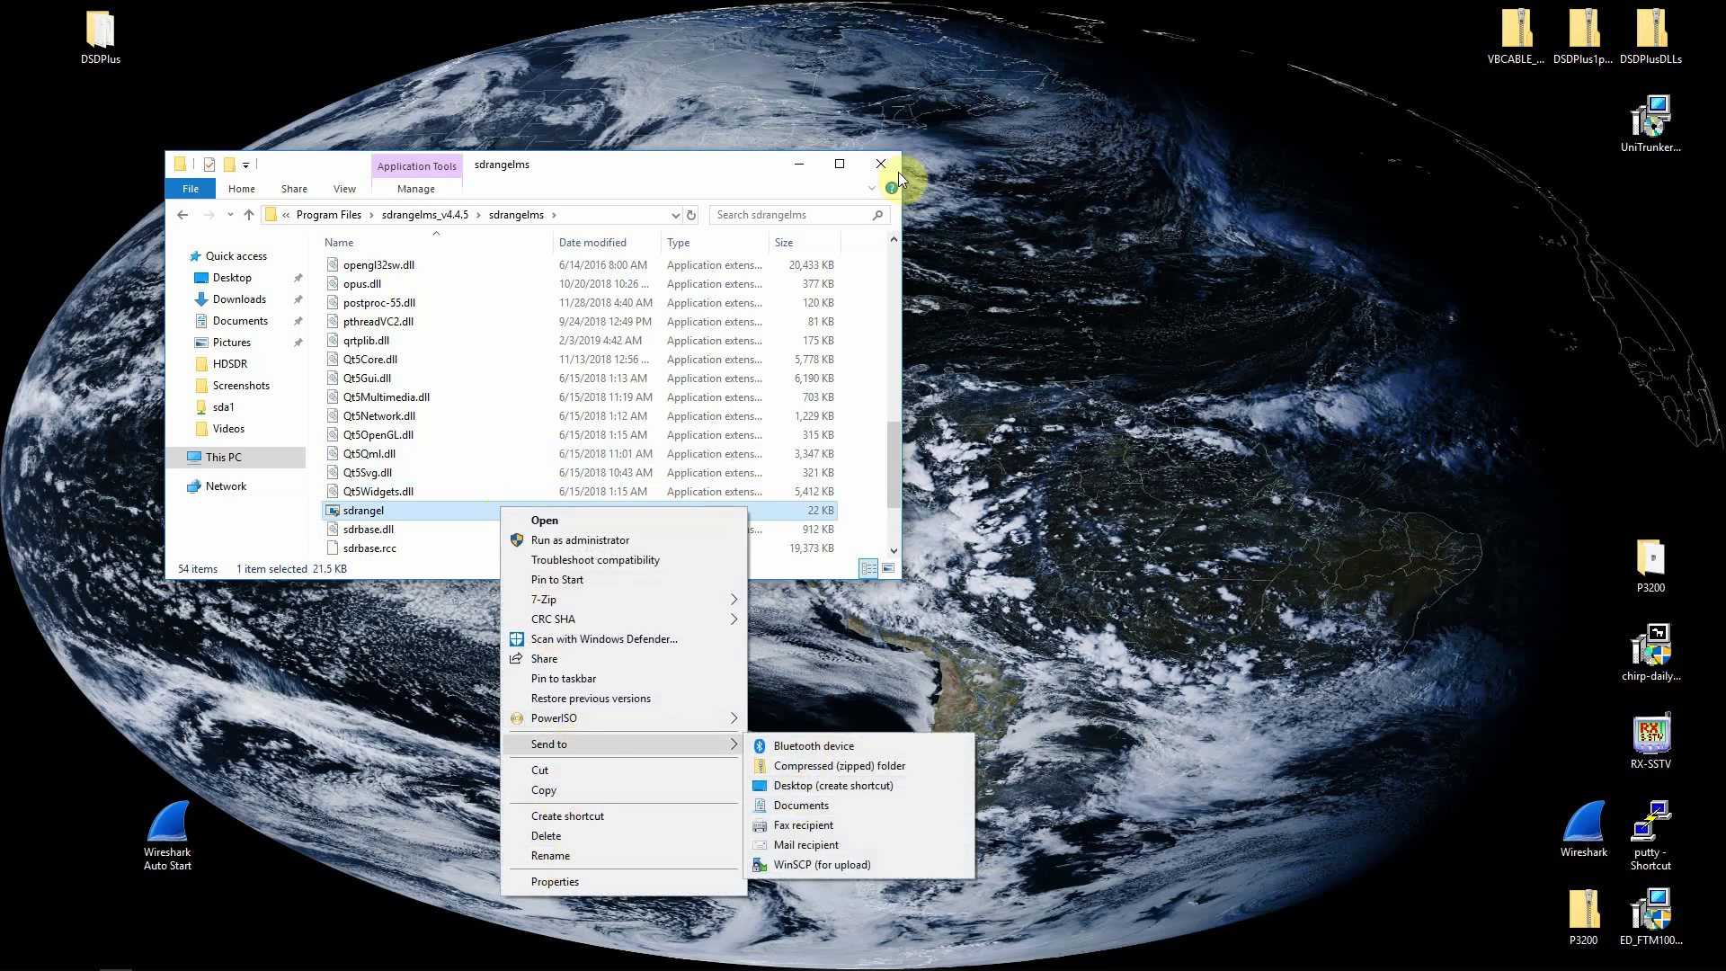
left_click(774, 173)
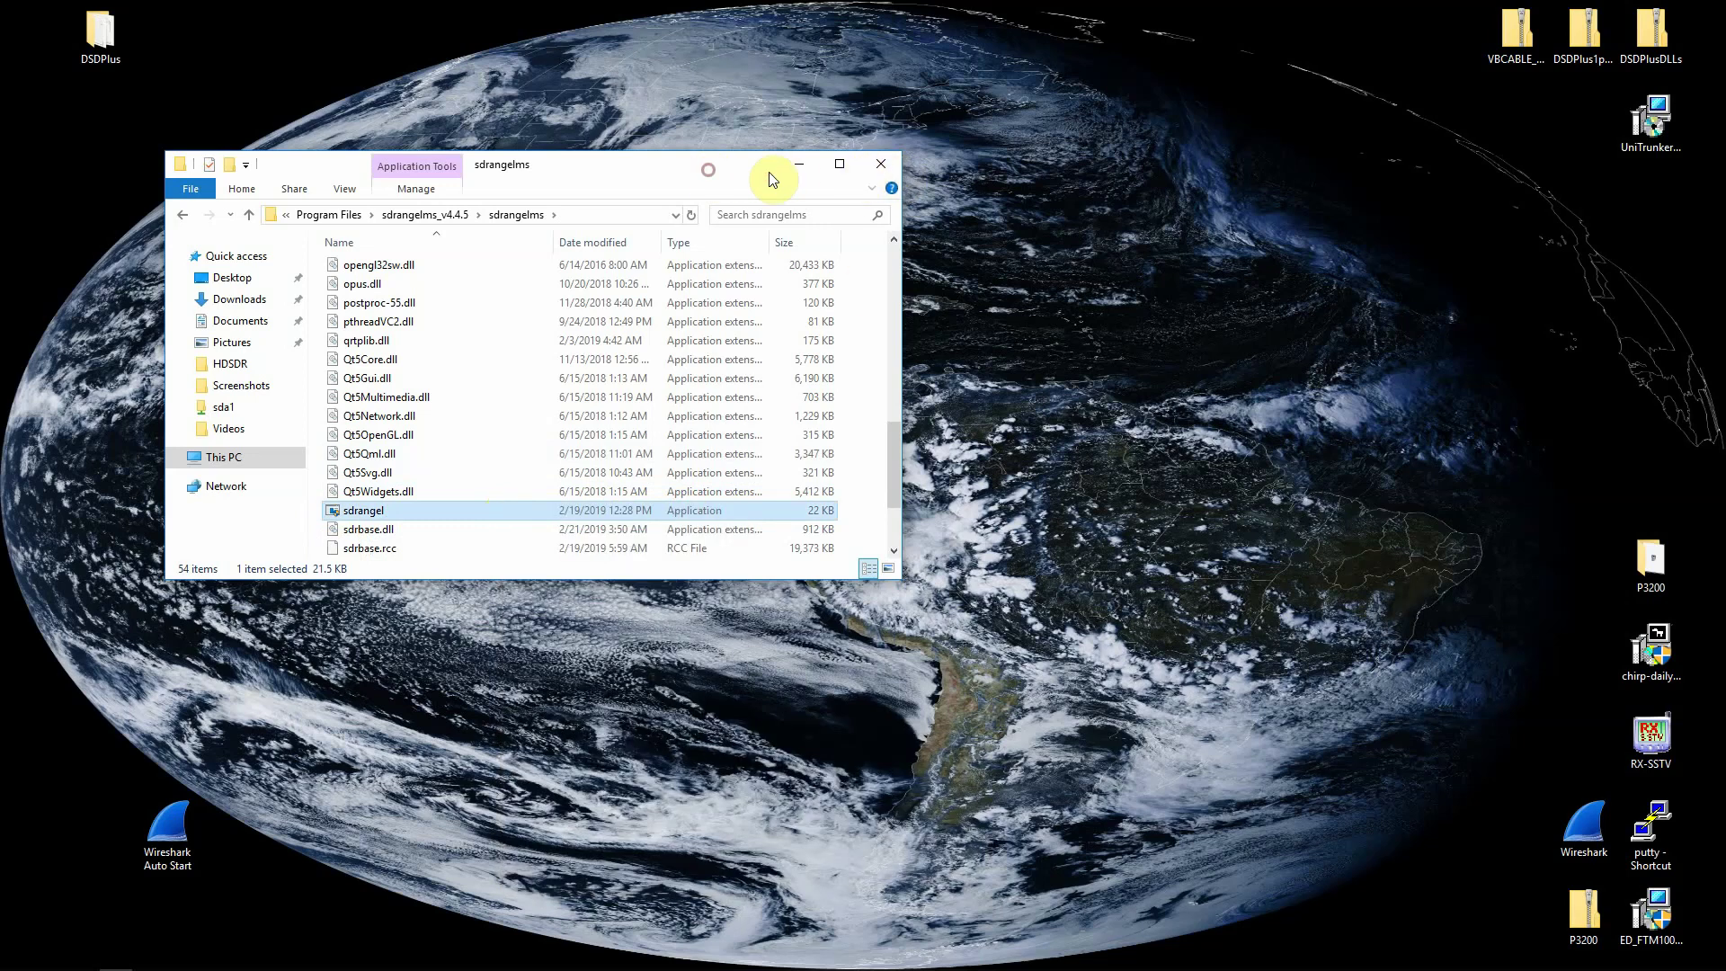
left_click(879, 168)
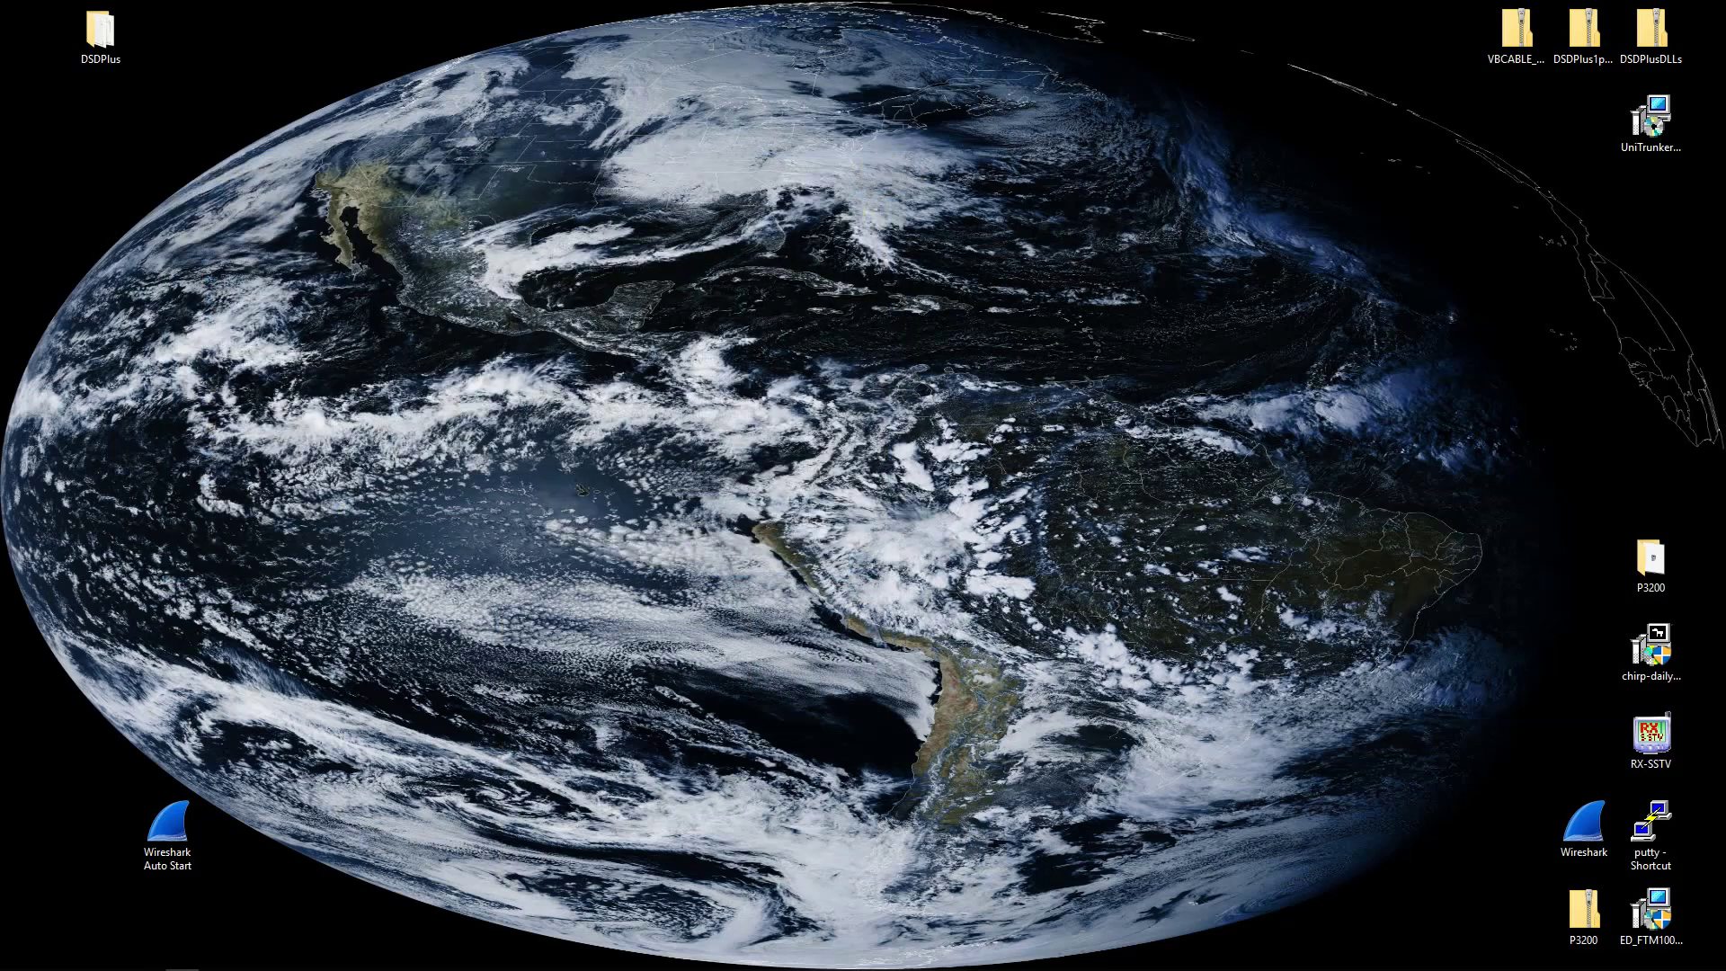
- Move the sdrangel shortcut into view and browse sdrsharp-x86 down to zadig
left_click_drag(180, 968, 256, 893)
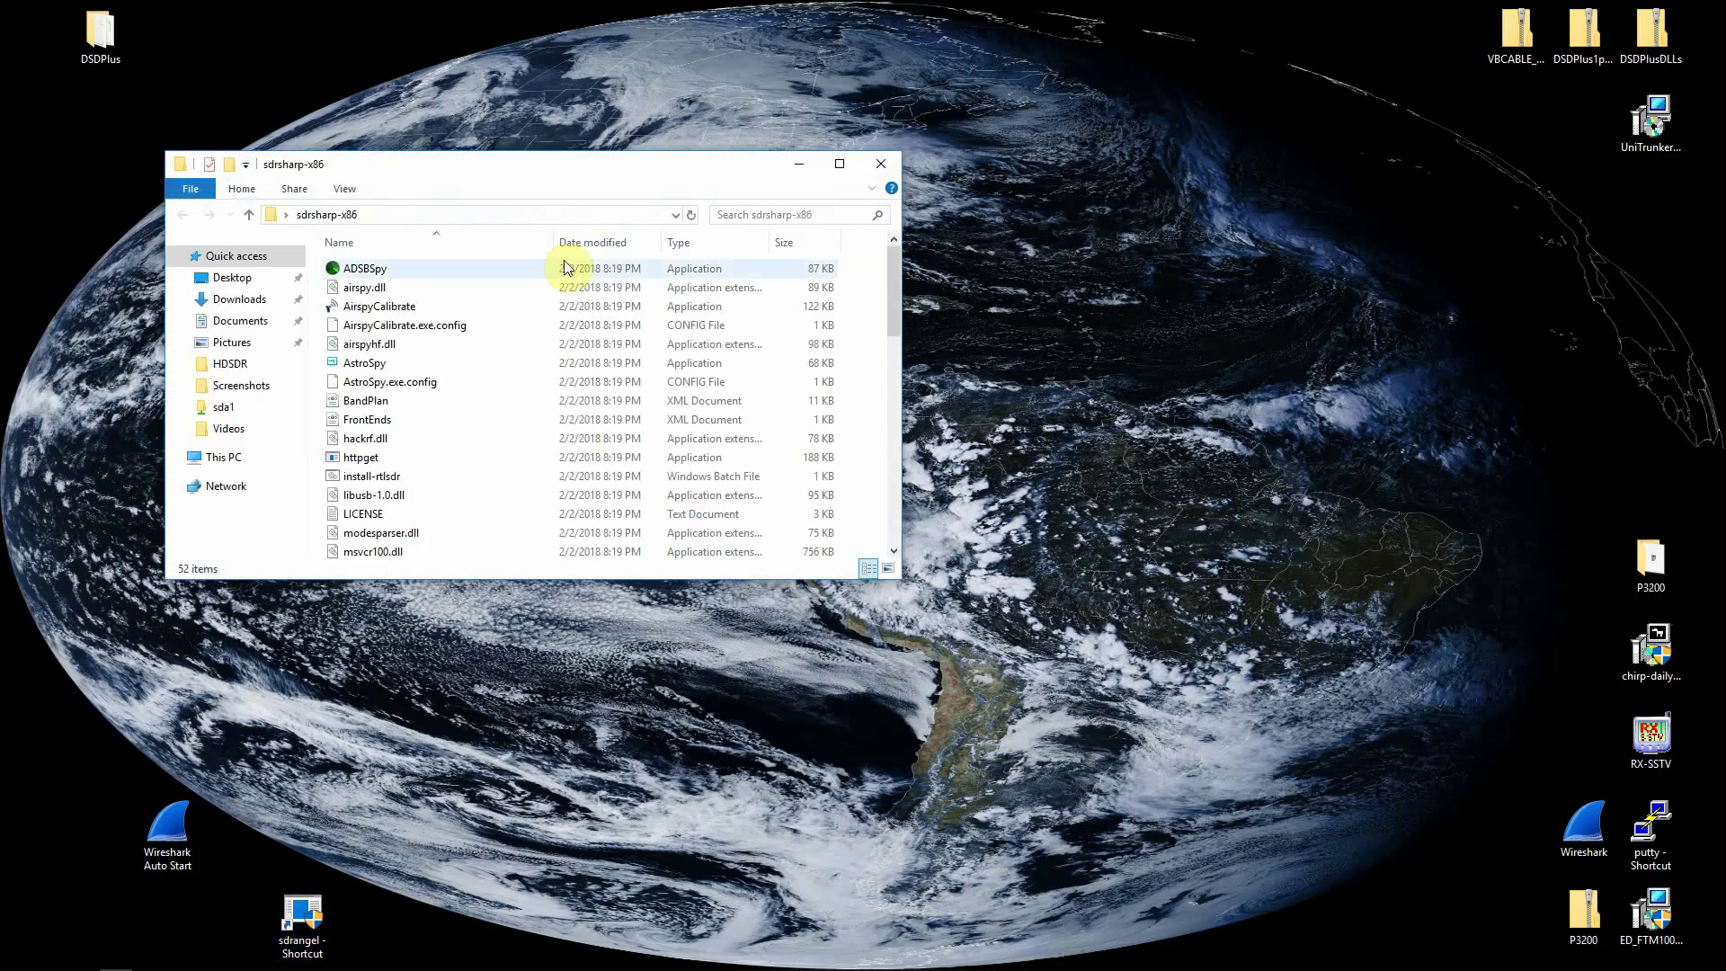
scroll(505, 347, "down", 12)
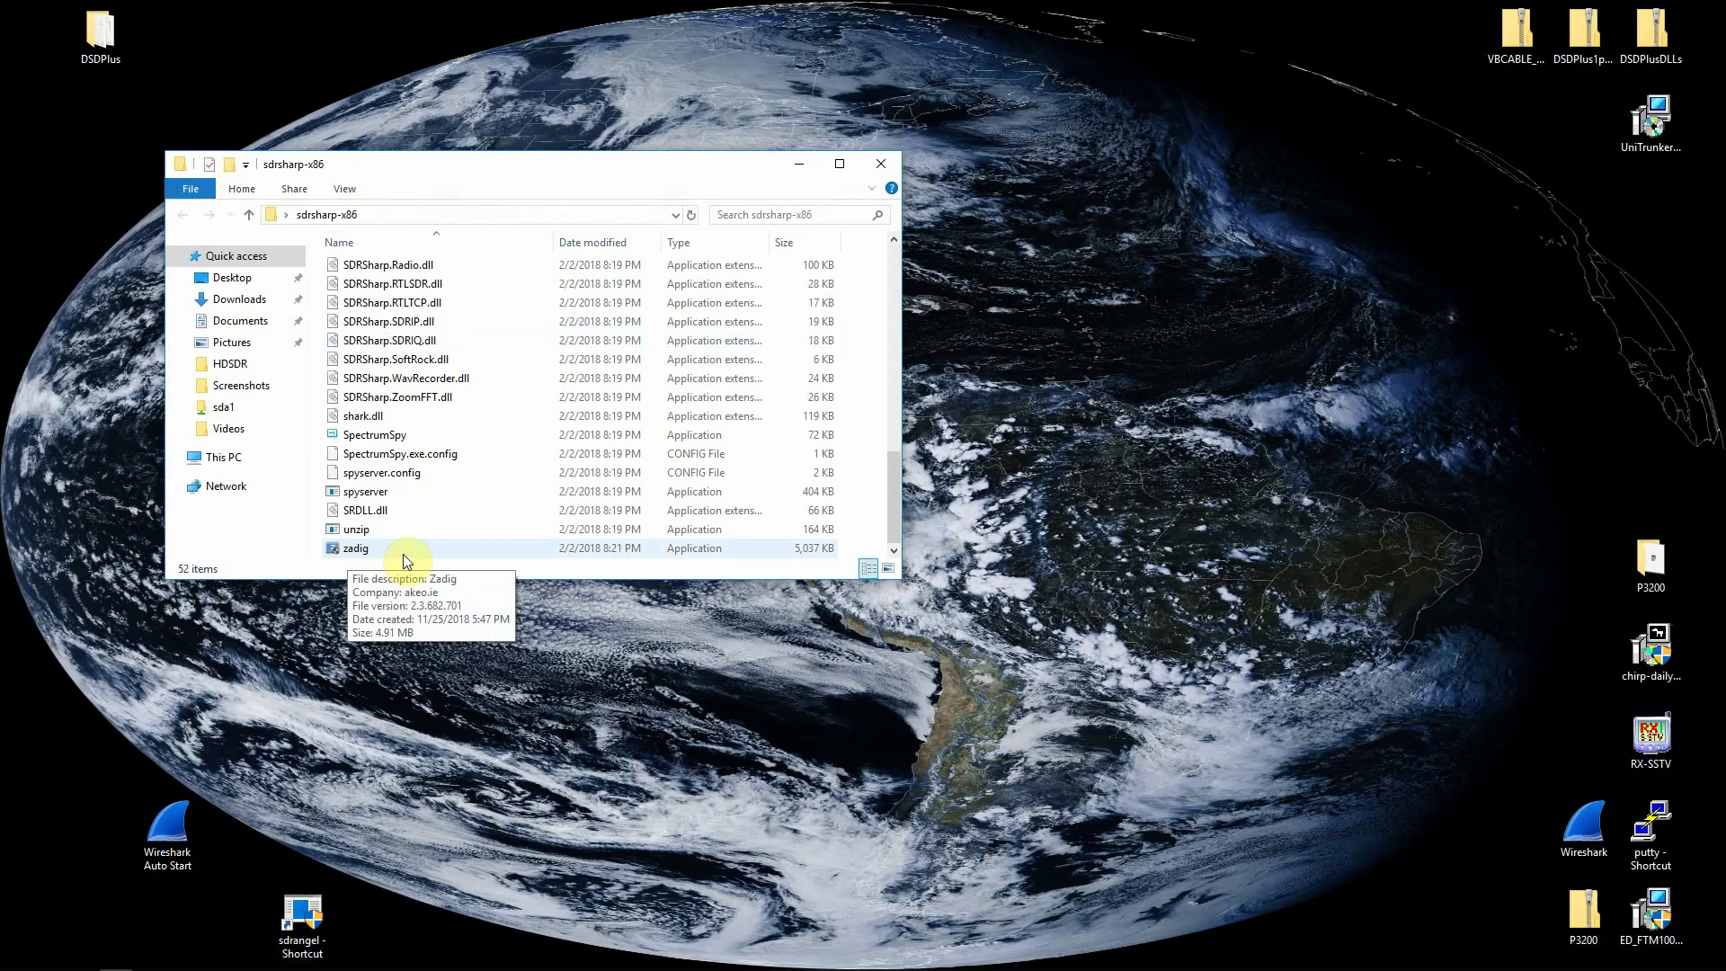
- Run zadig, close the sdrsharp-x86 folder, and enable List All Devices
left_click(404, 557)
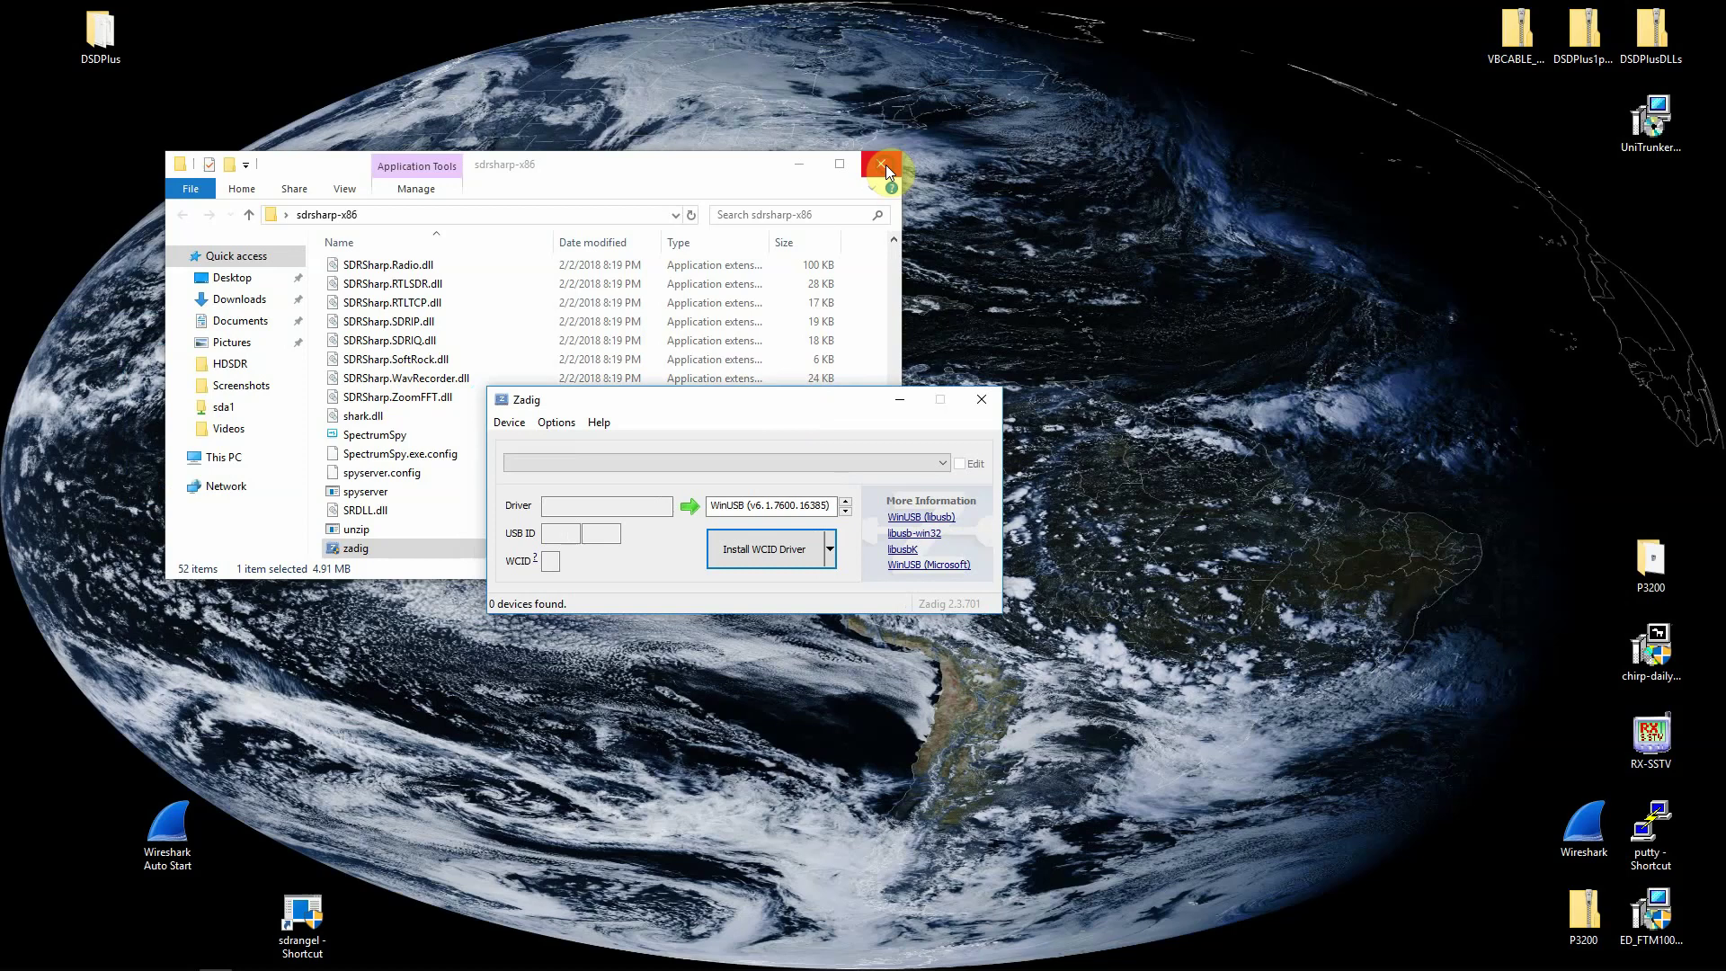
left_click(883, 164)
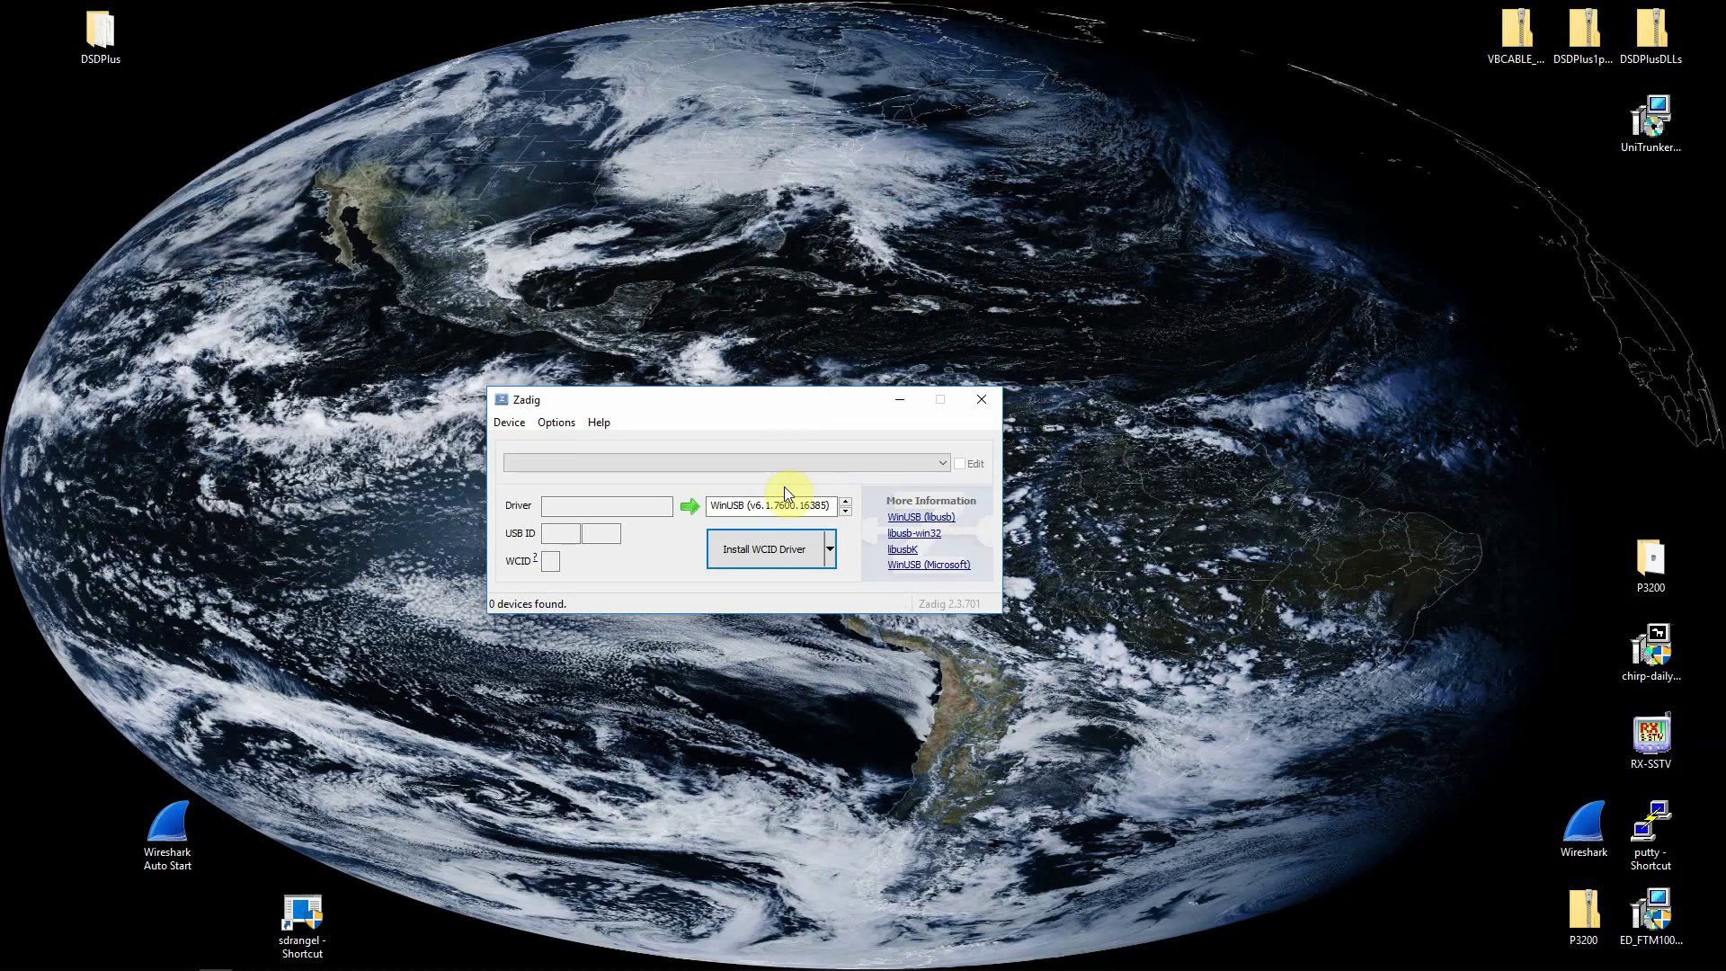
left_click(557, 426)
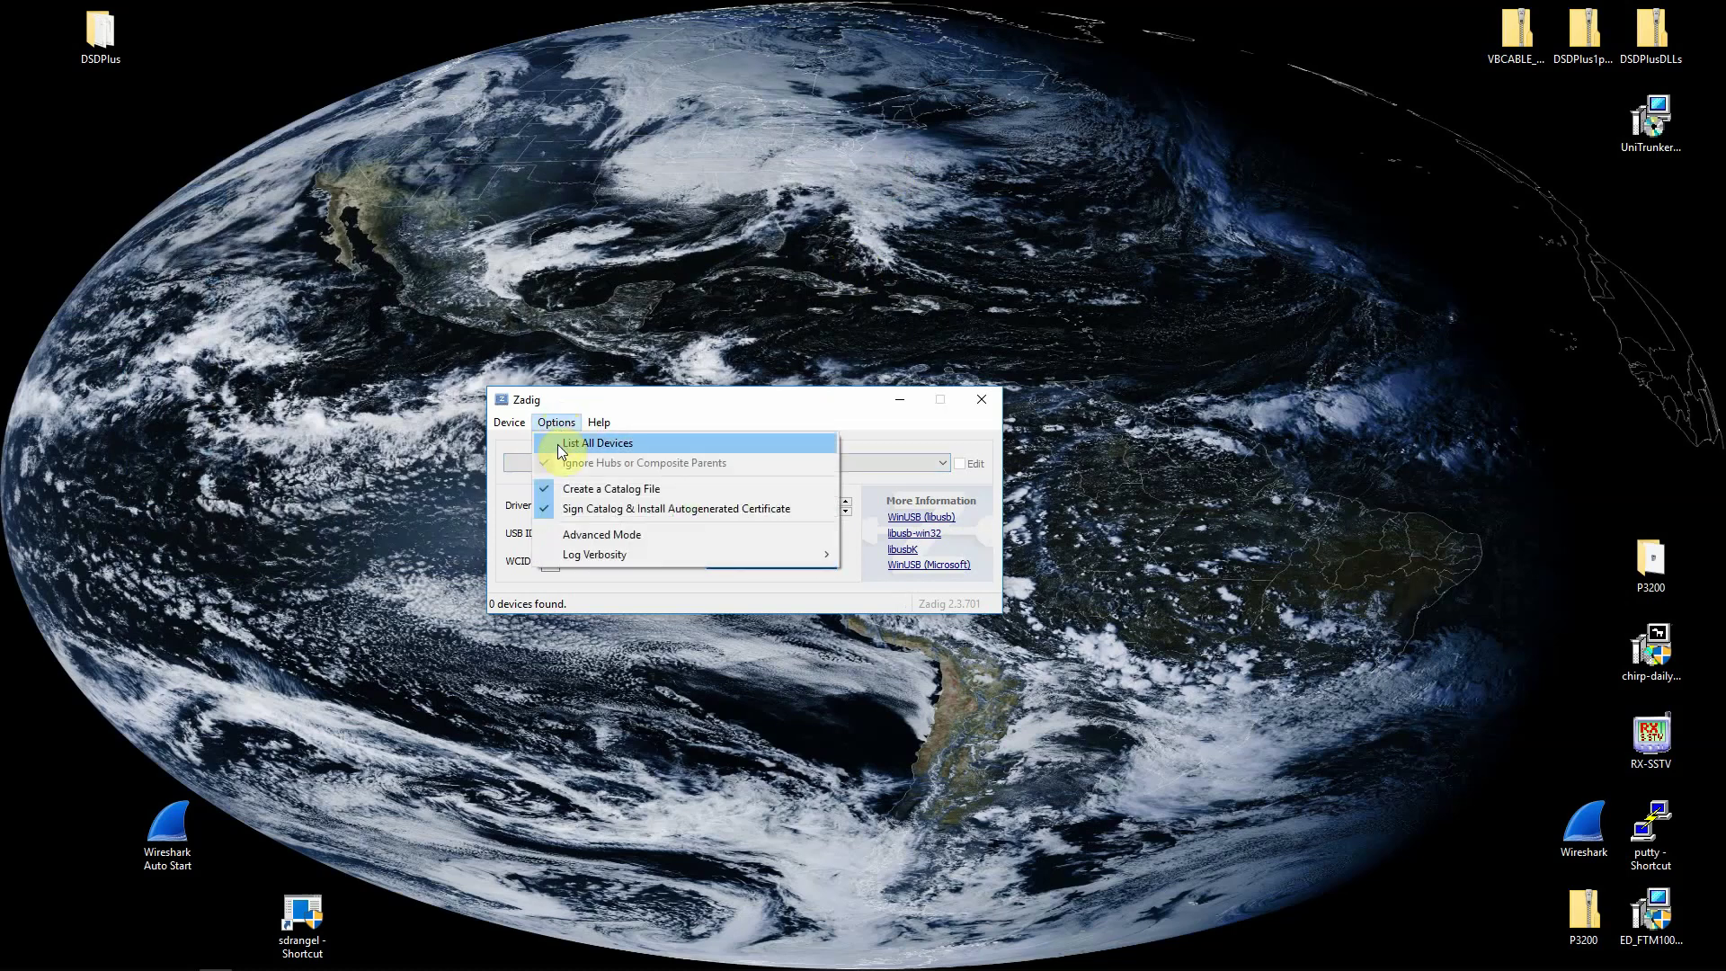
left_click(558, 444)
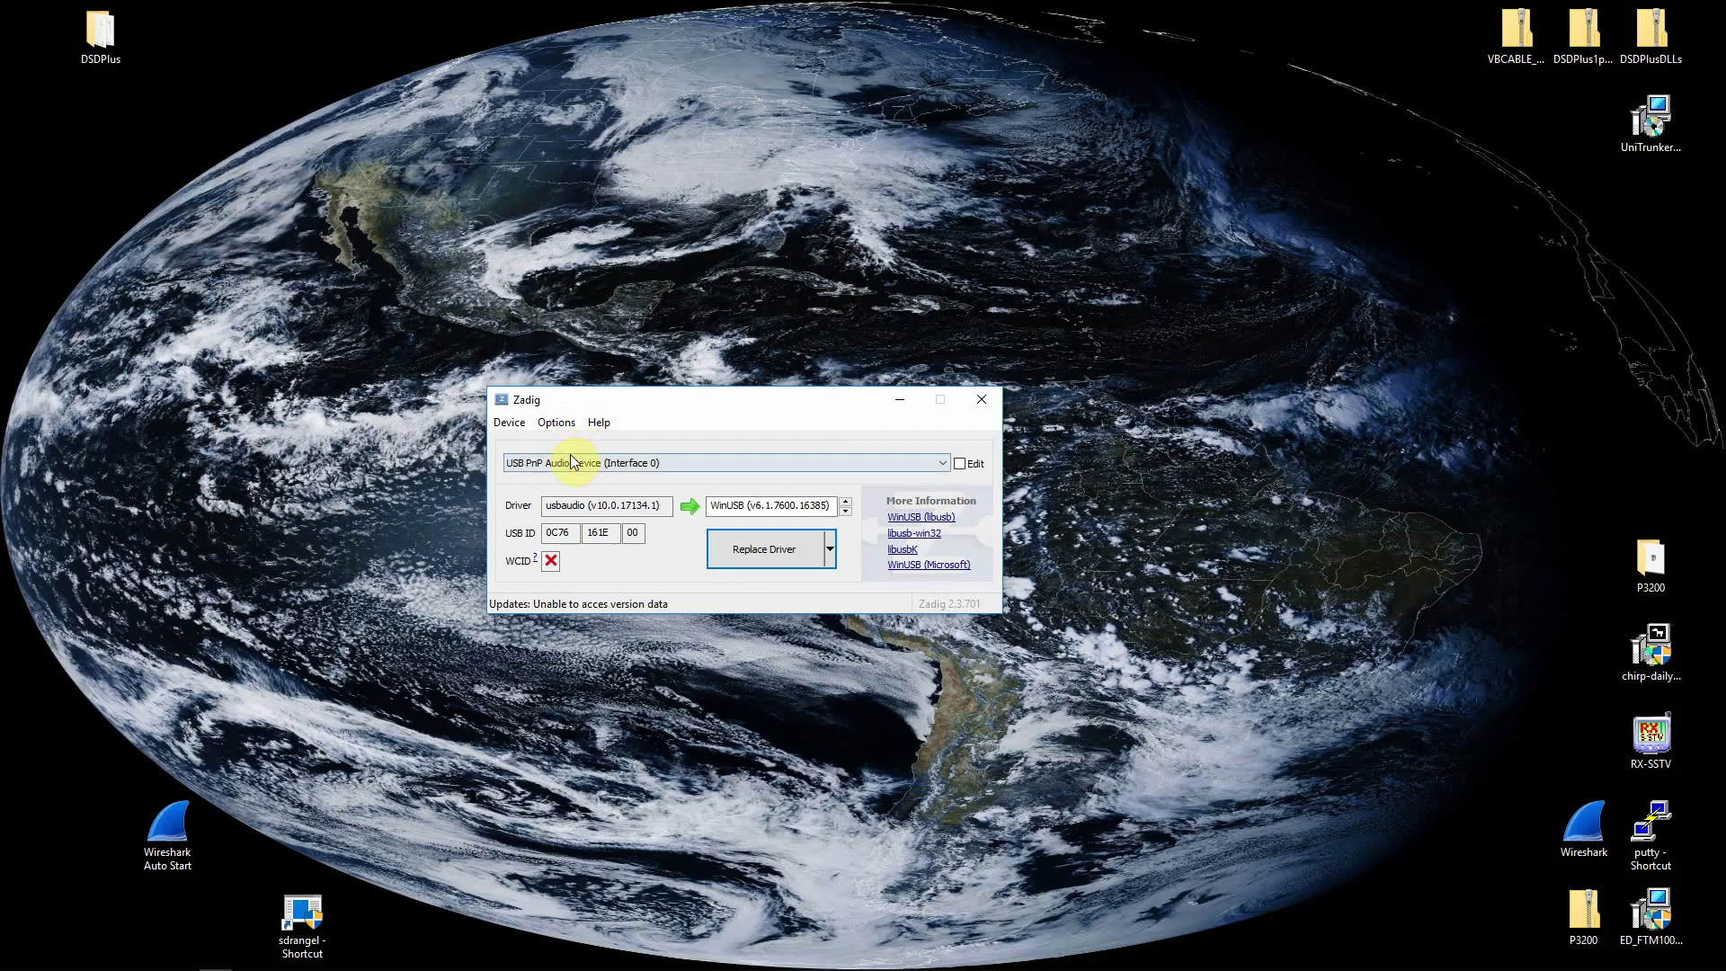
- Select Bulk-In, Interface (Interface 0) and confirm it already uses WinUSB
left_click(570, 458)
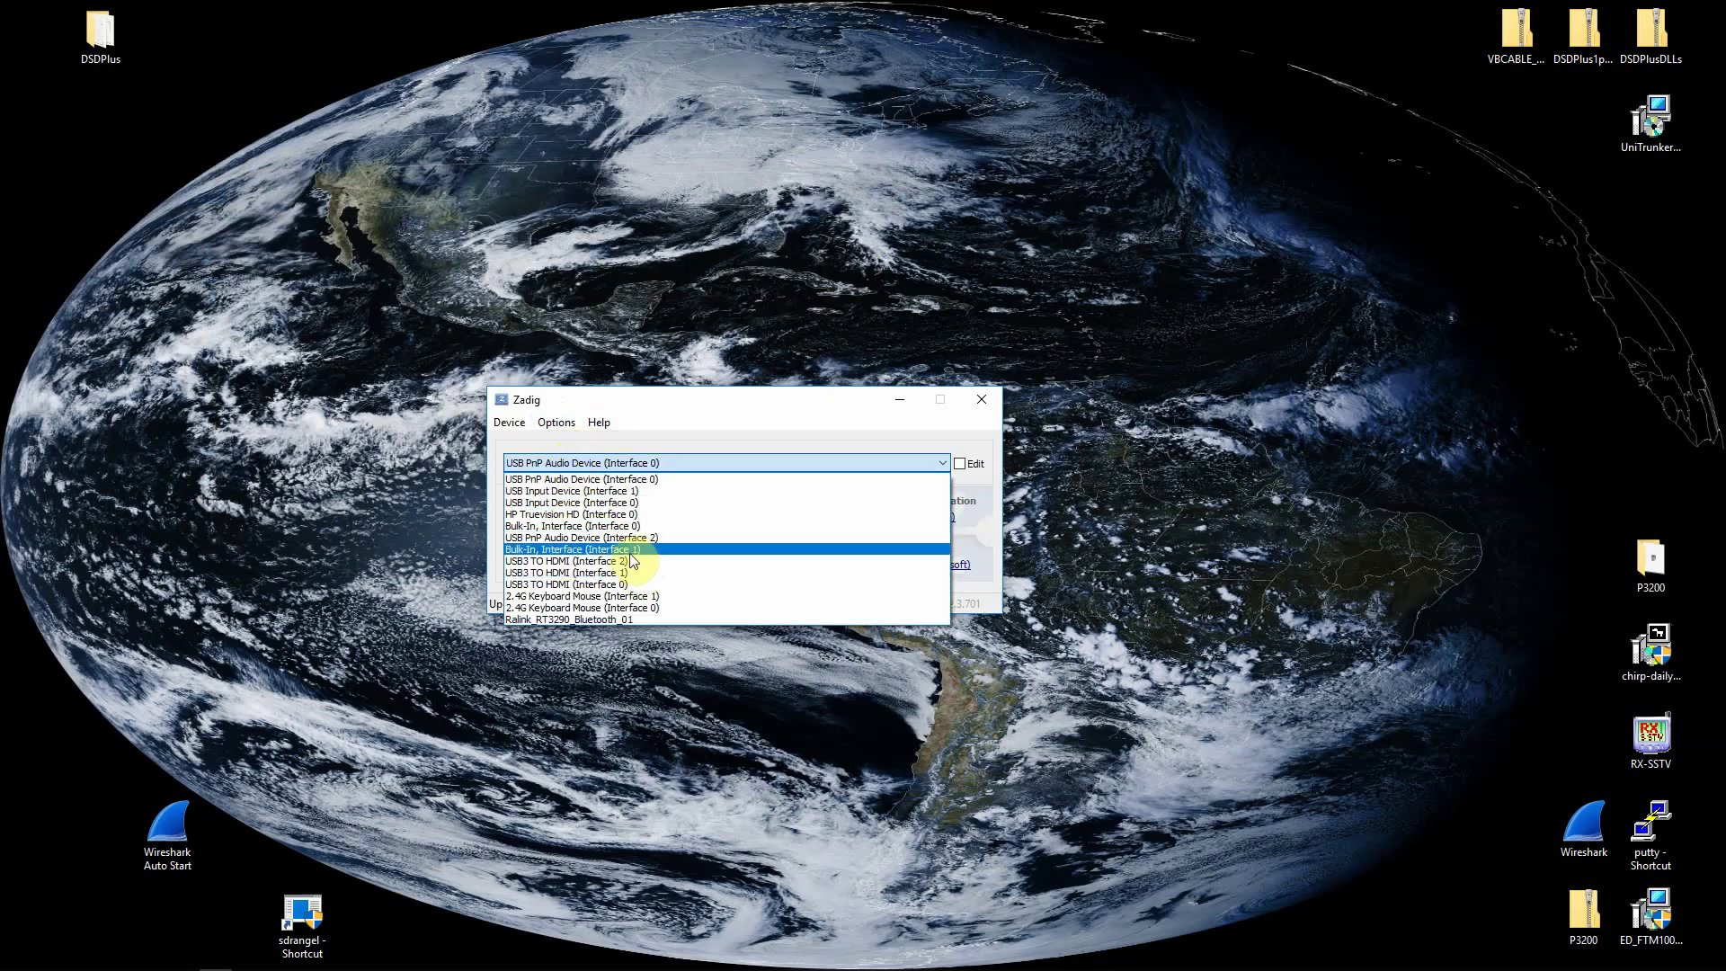
left_click(589, 514)
left_click(606, 460)
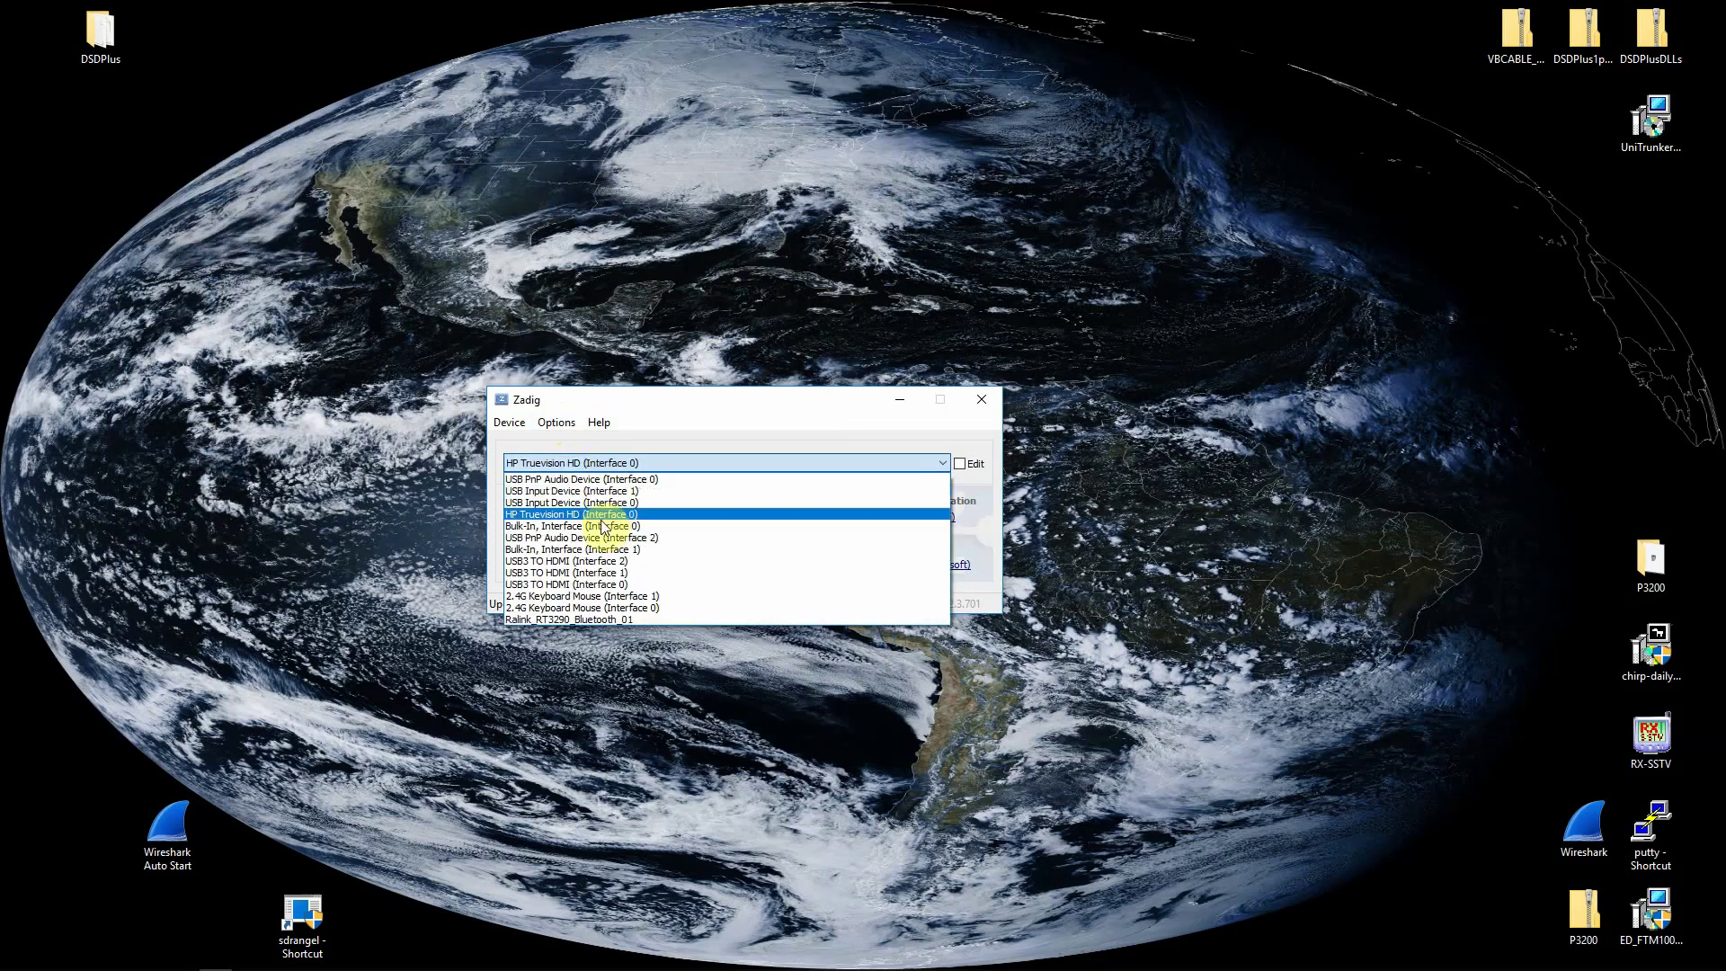
left_click(602, 530)
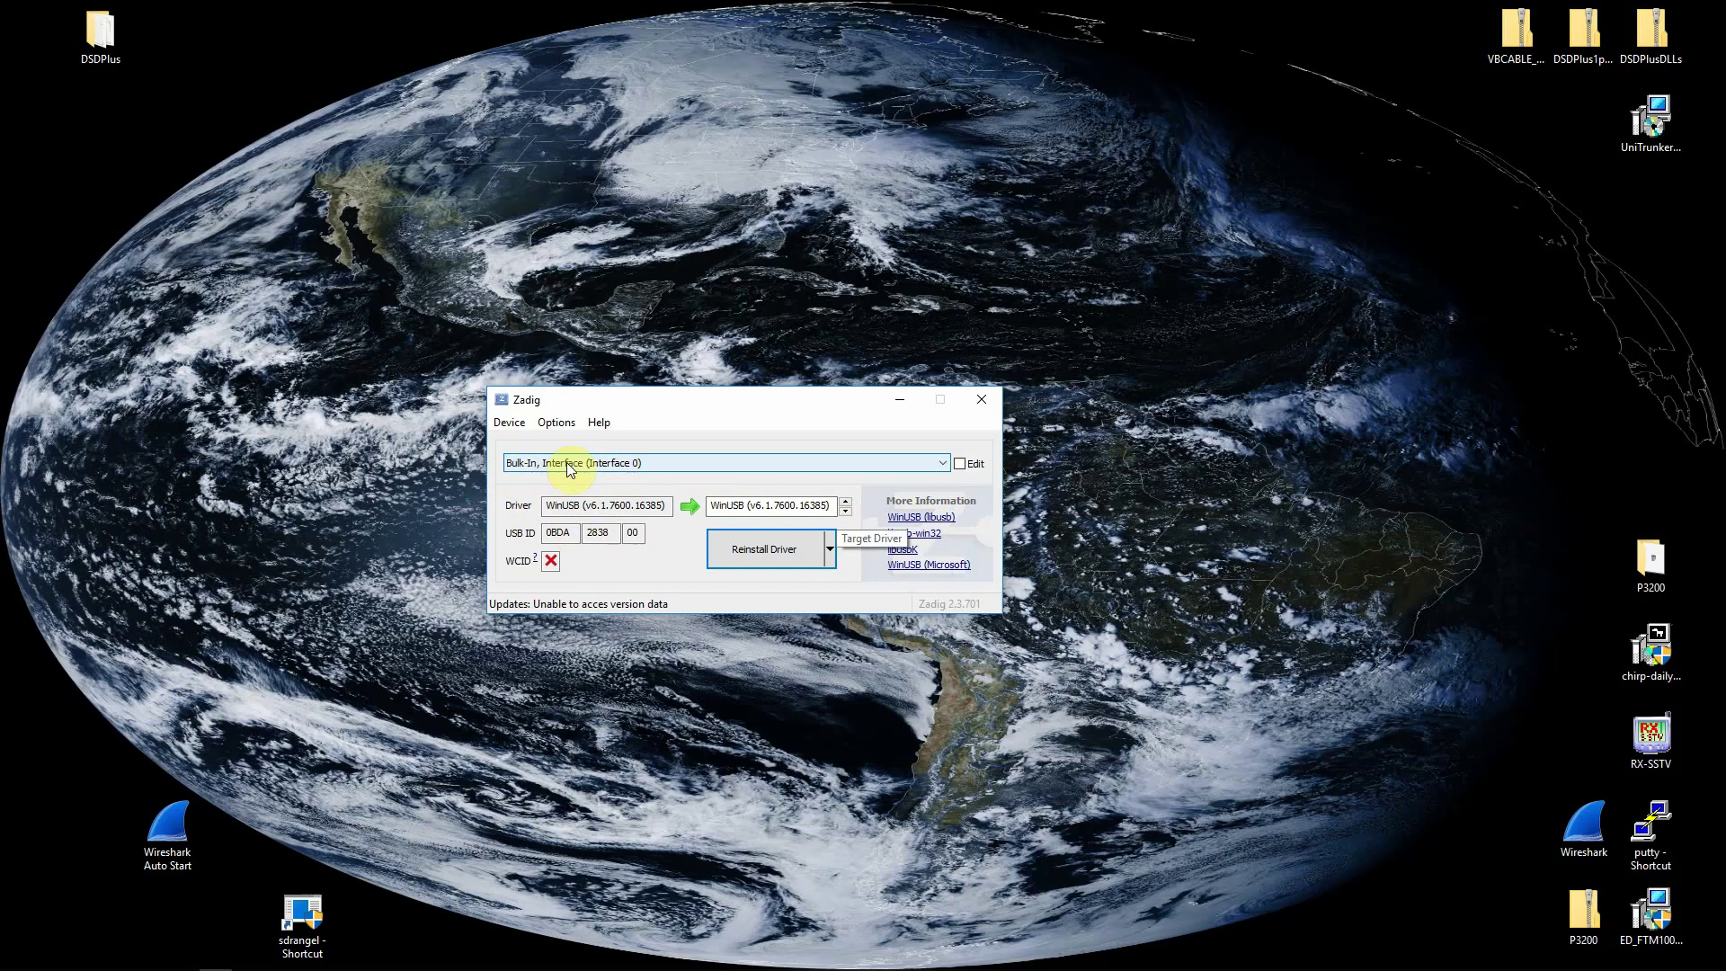
left_click(600, 466)
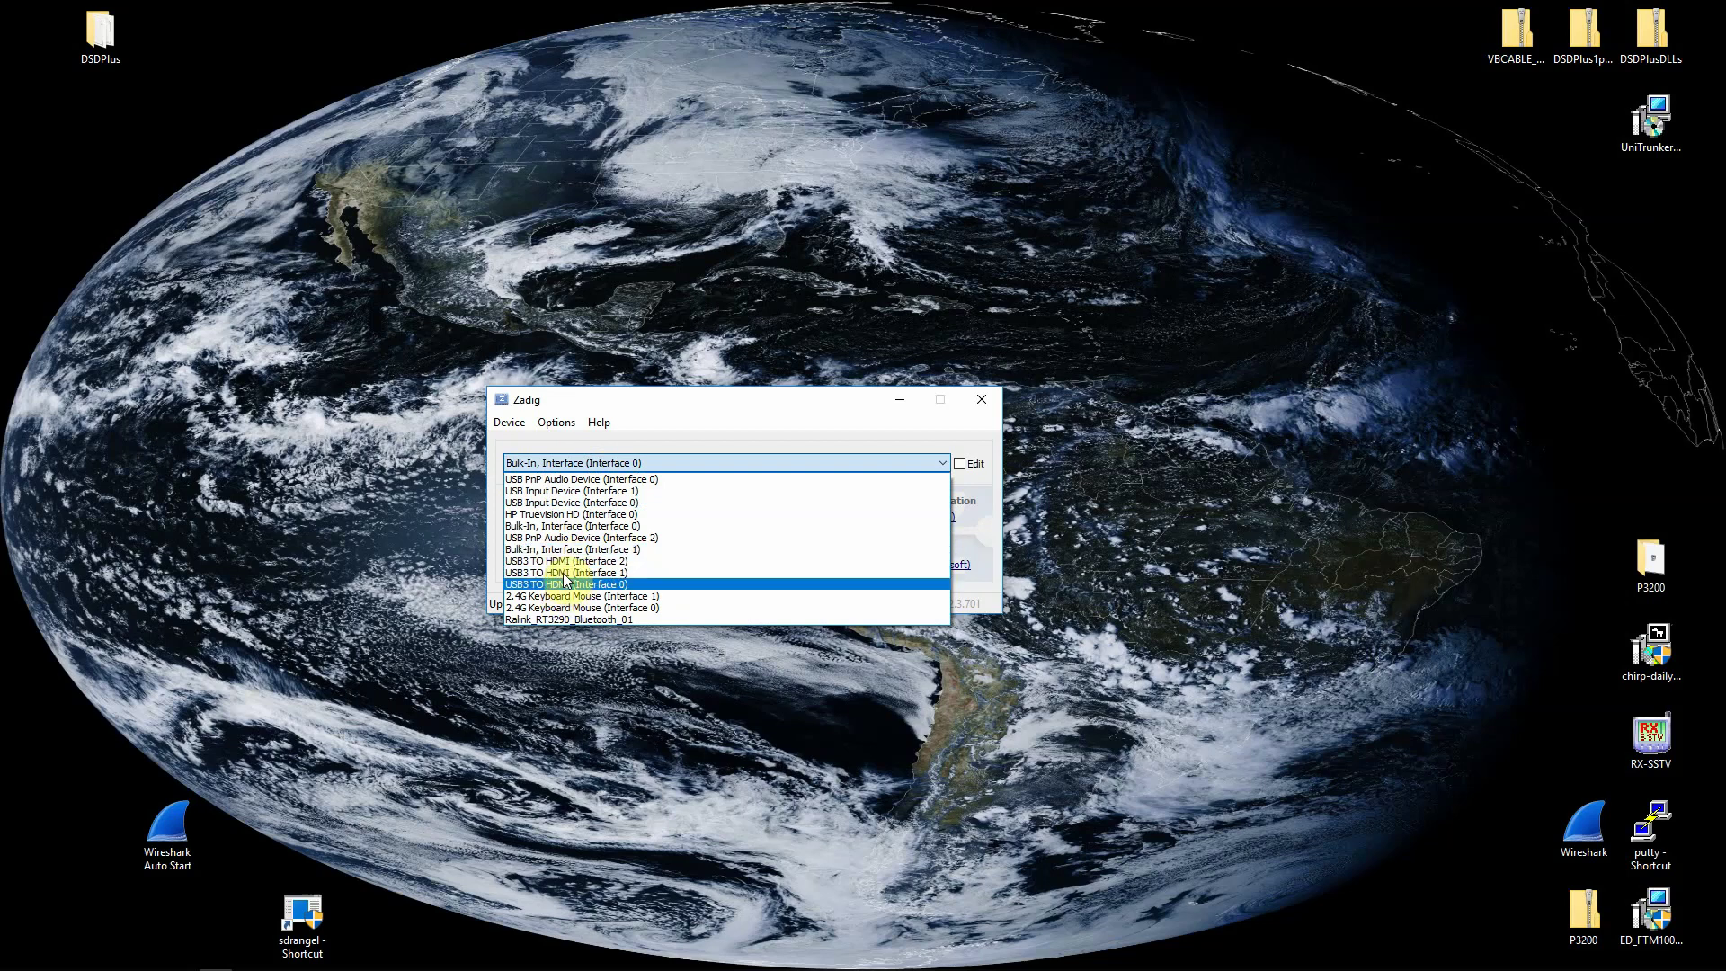
left_click(598, 468)
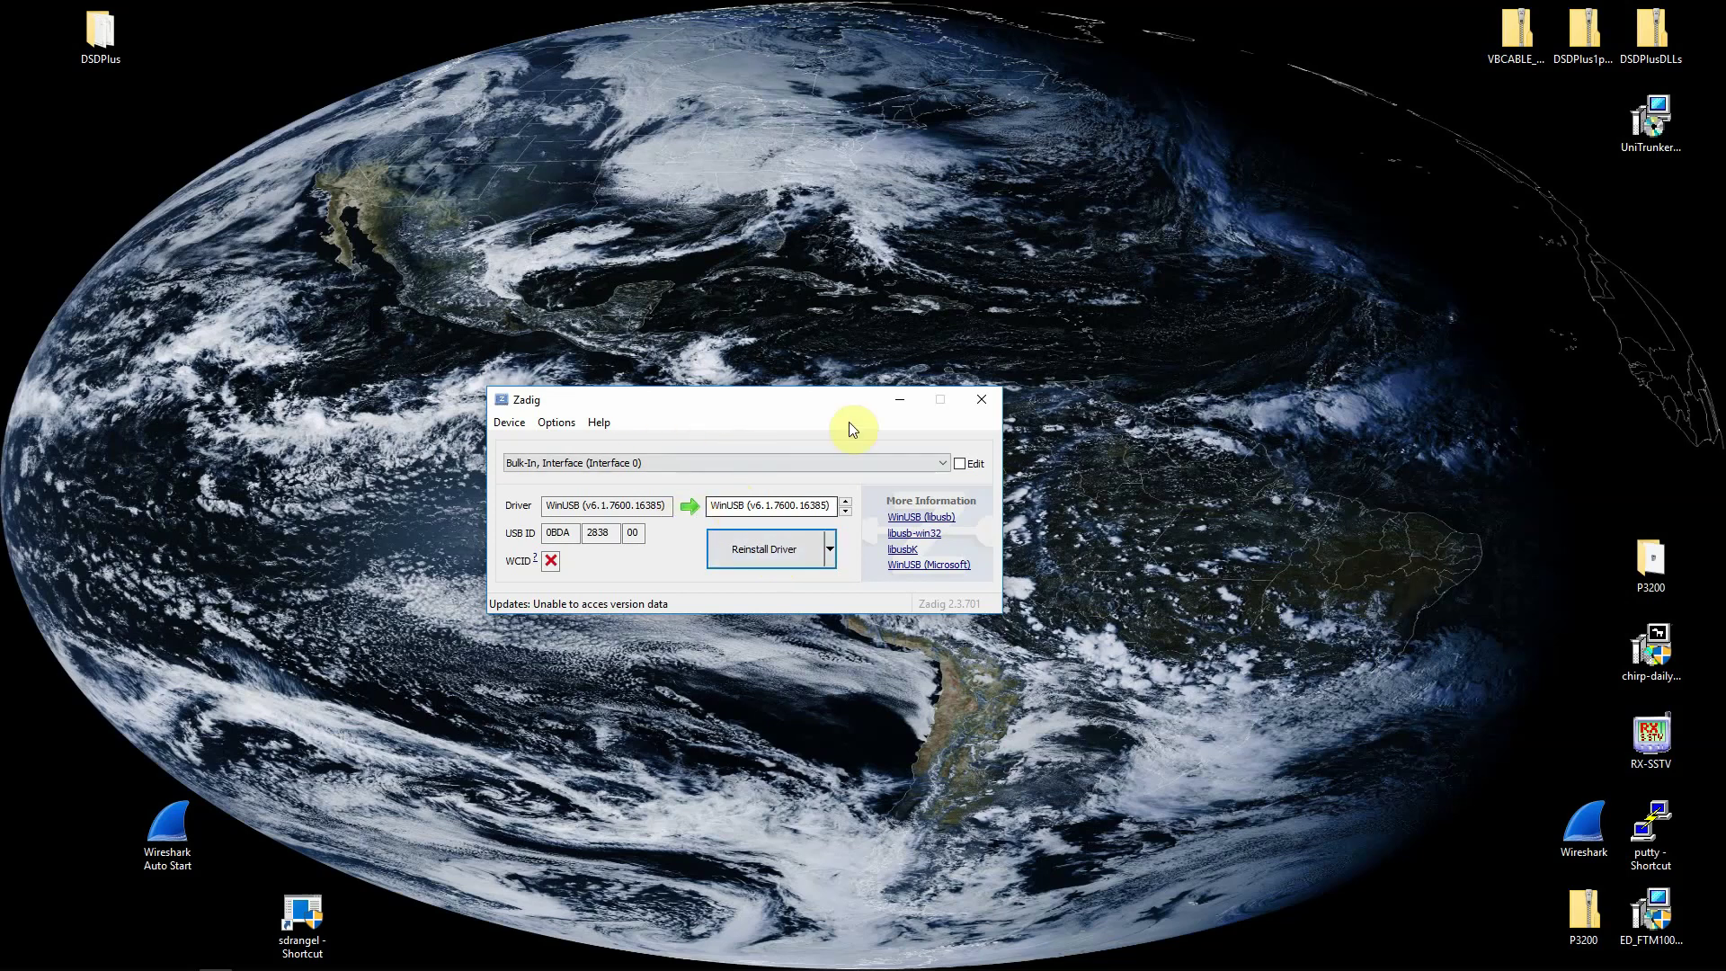
- Close Zadig and launch SDRangel from its desktop shortcut
left_click(982, 399)
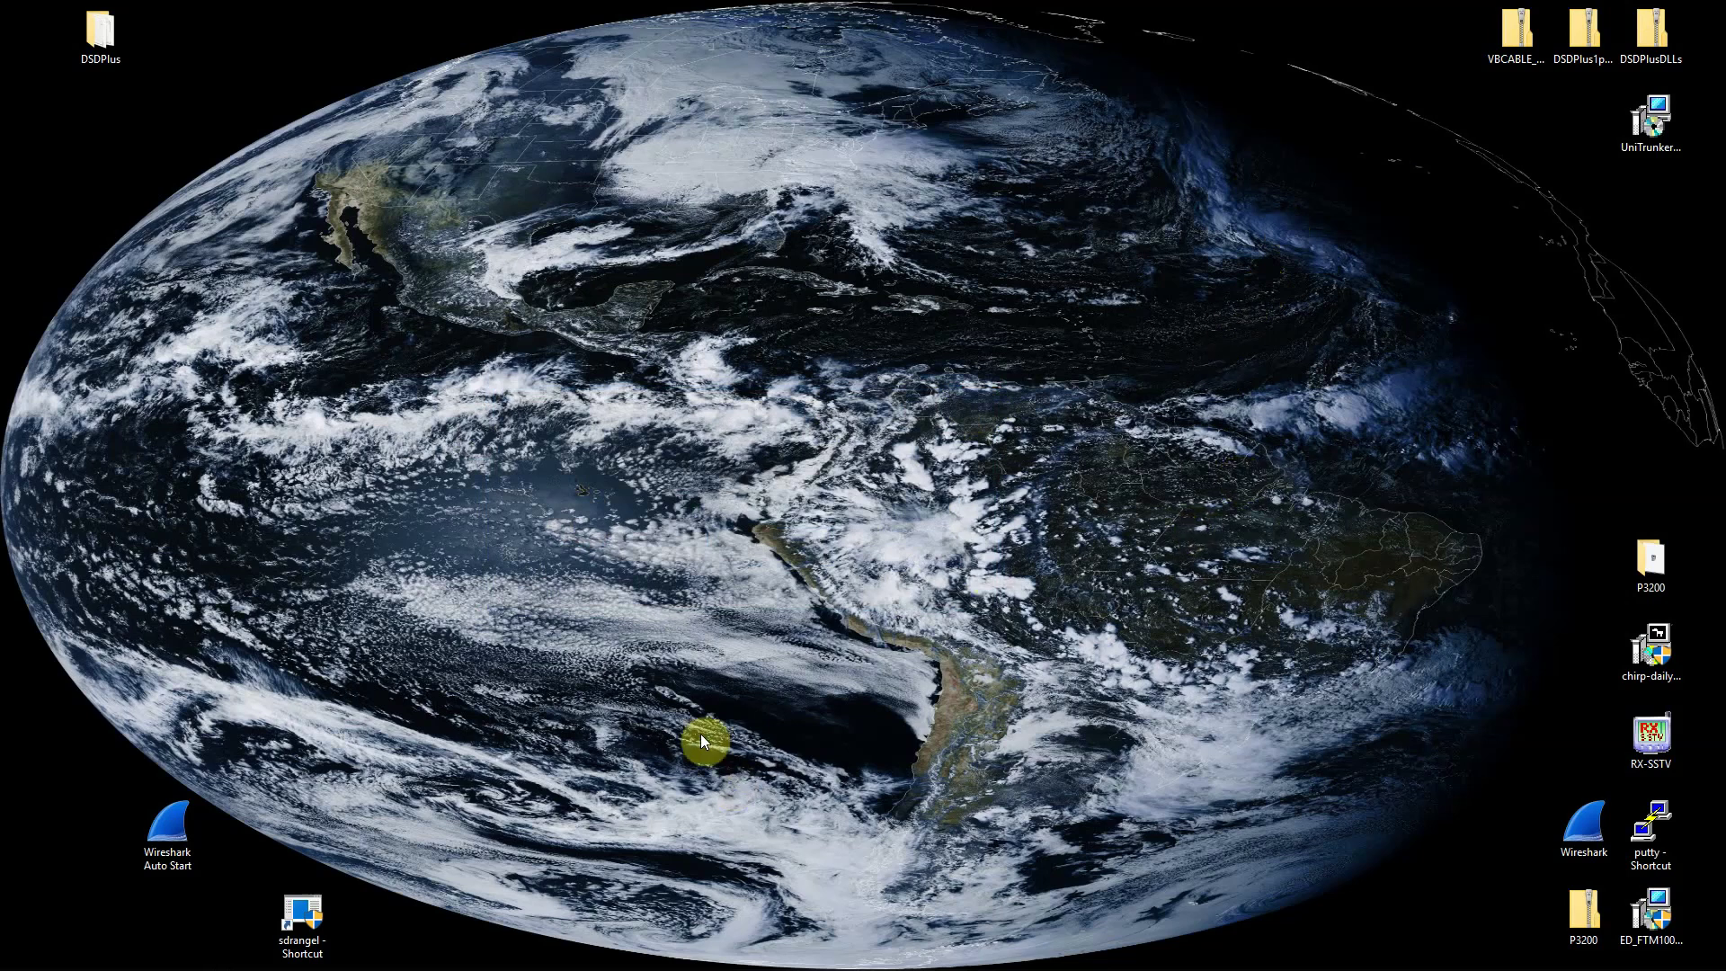
double_click(313, 909)
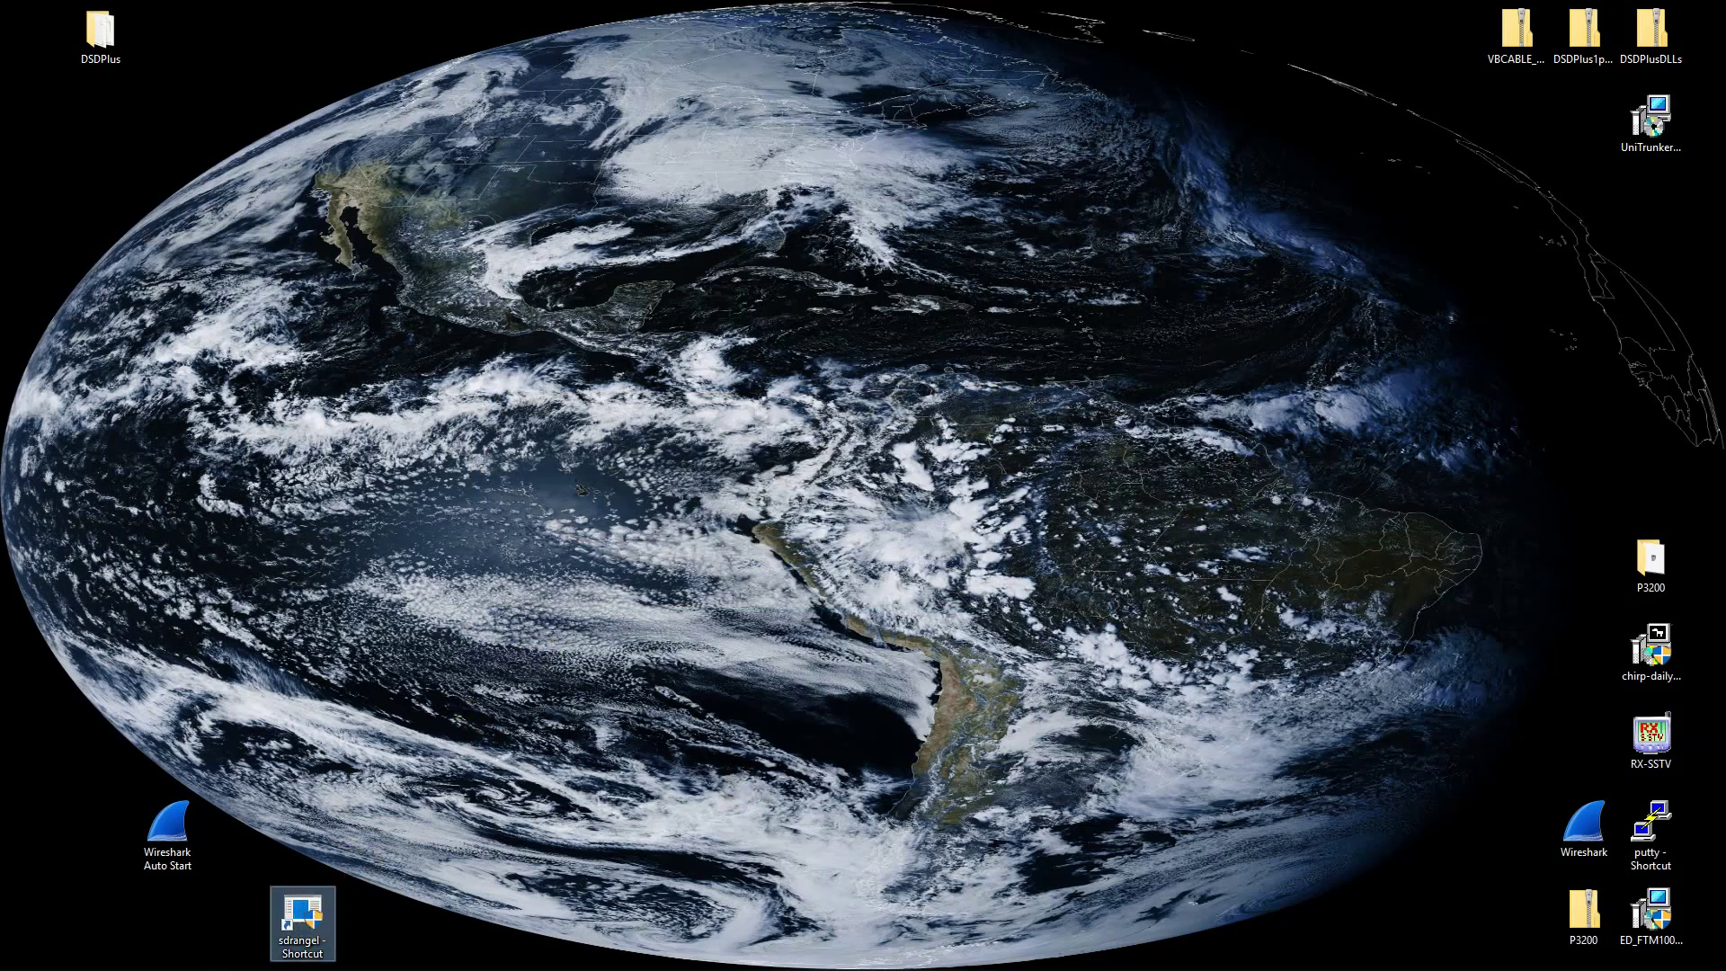
left_click(380, 355)
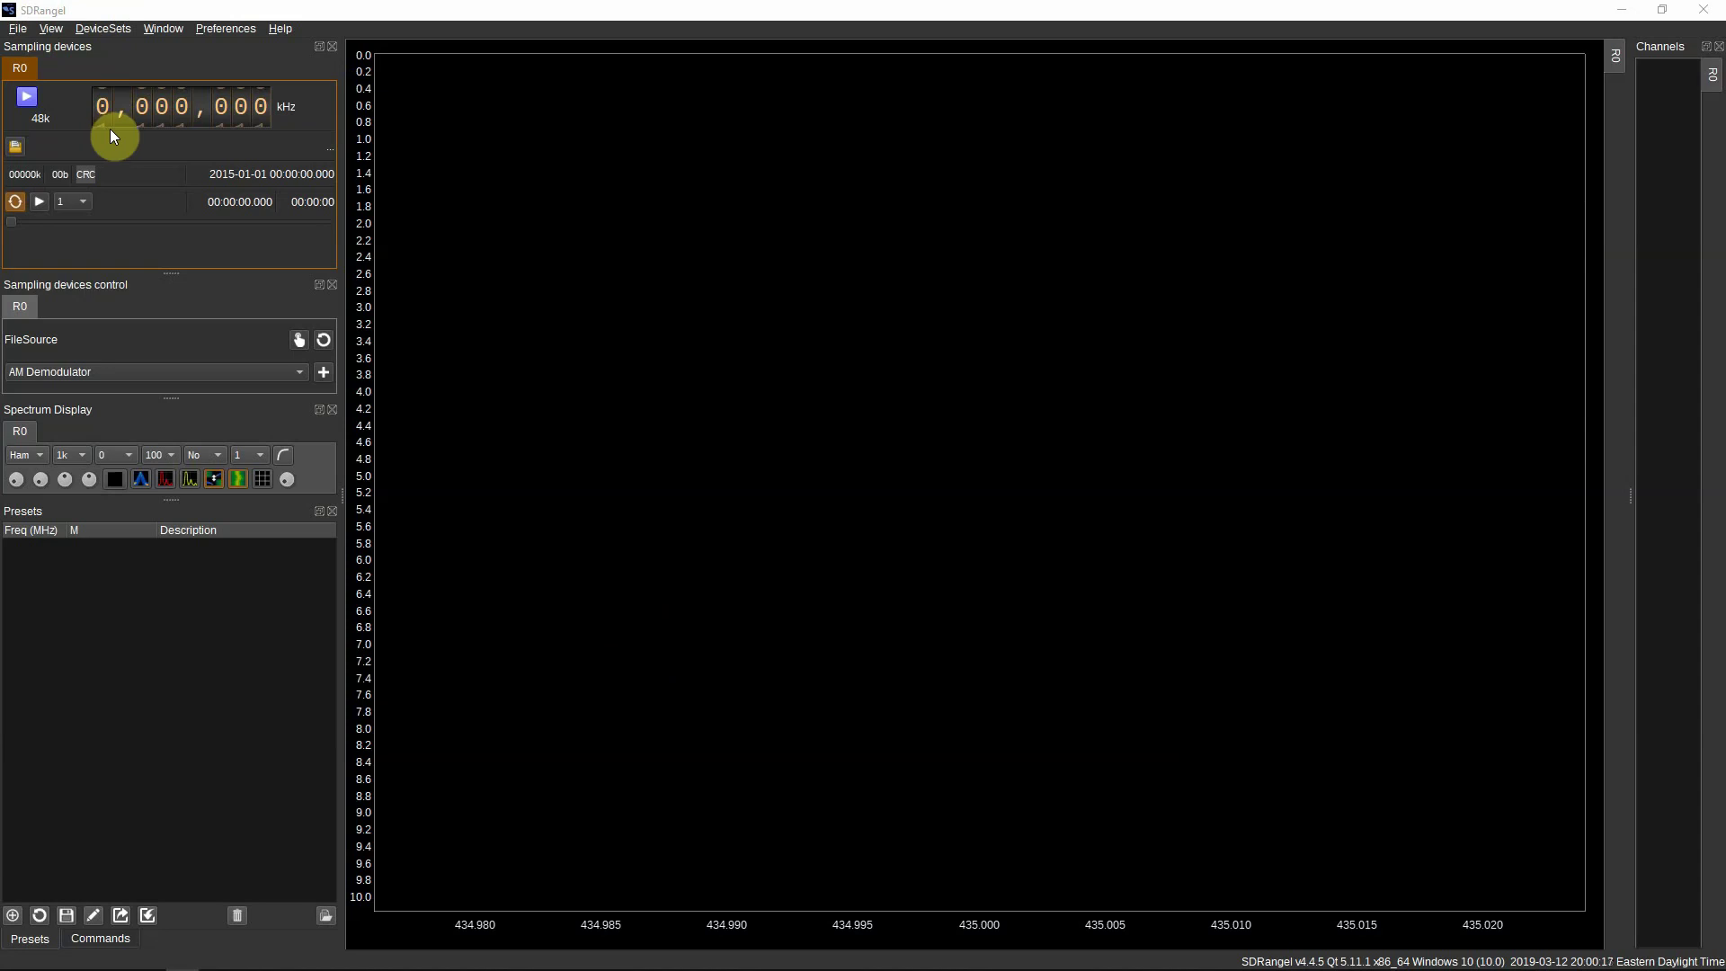
- Switch the sampling device from FileSource to the RTL-SDR receiver
left_click(299, 342)
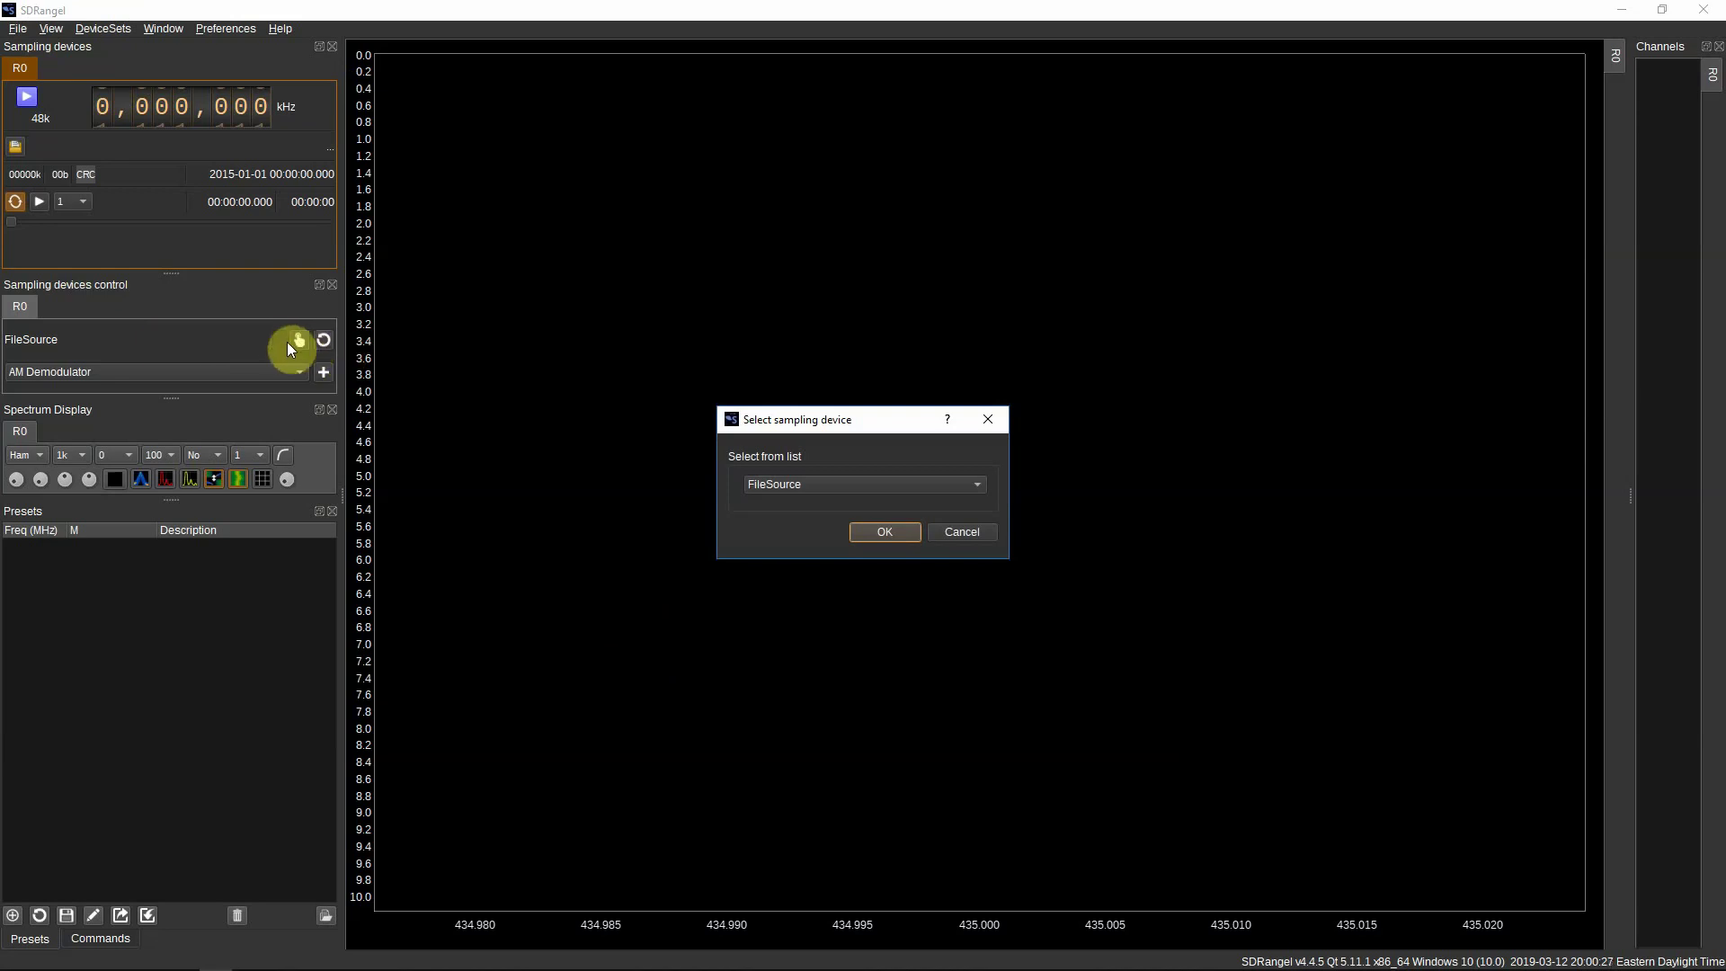
left_click(790, 481)
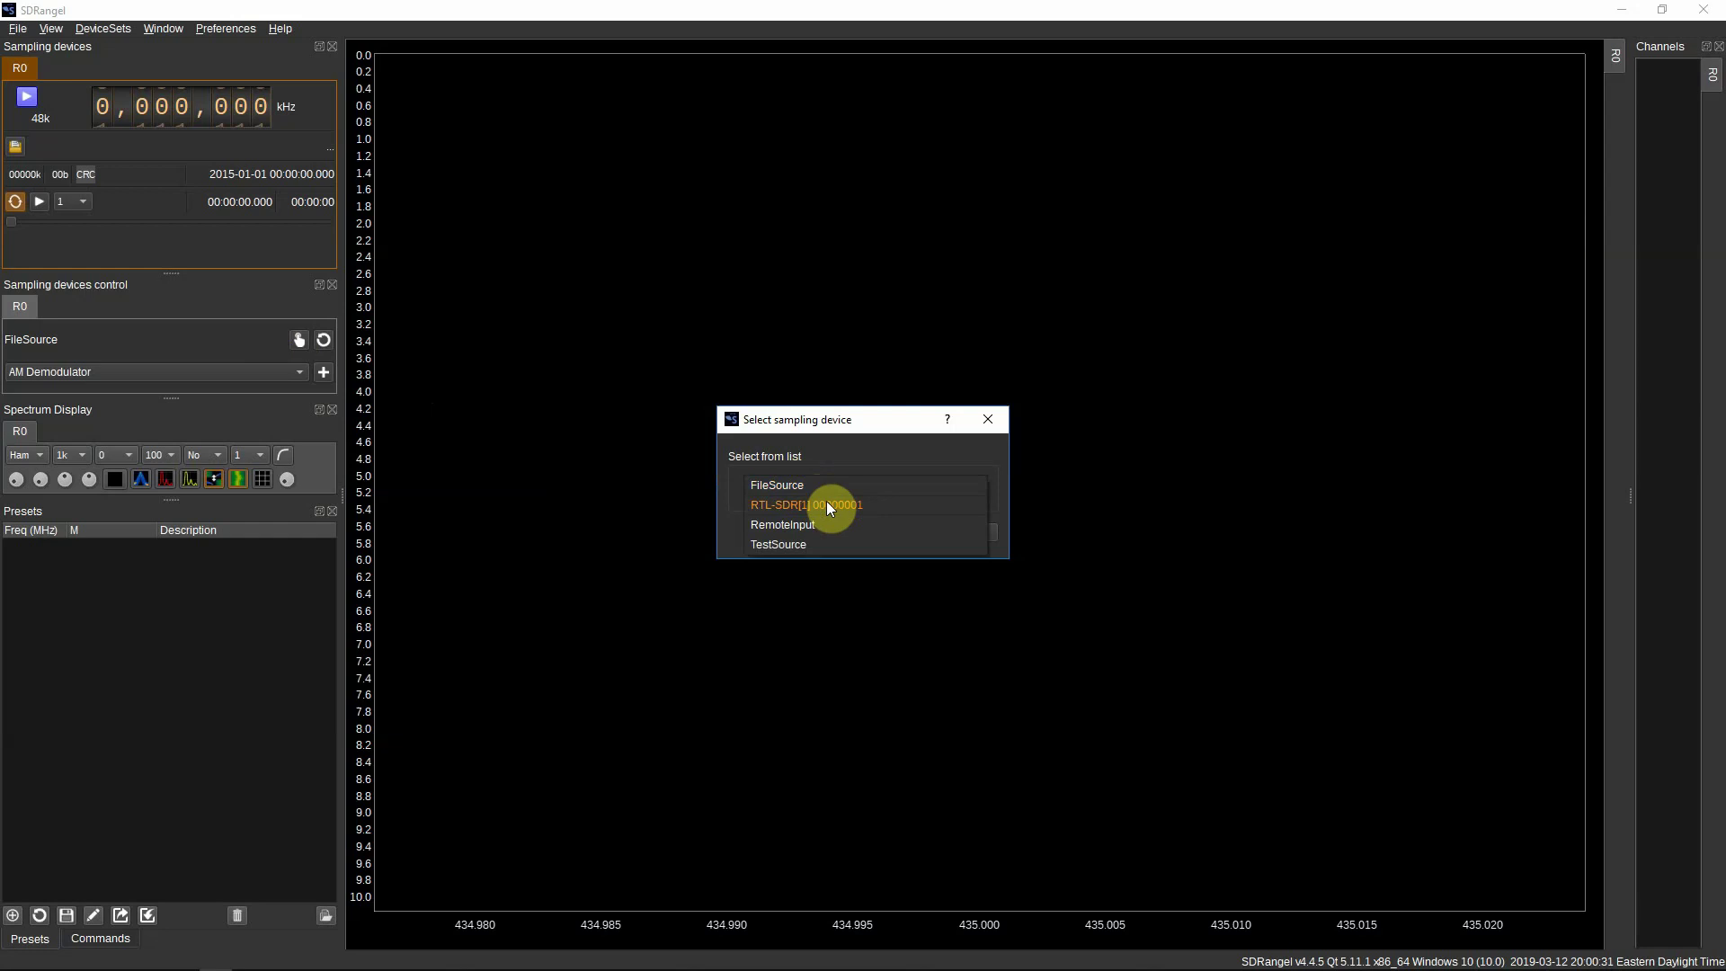
left_click(827, 506)
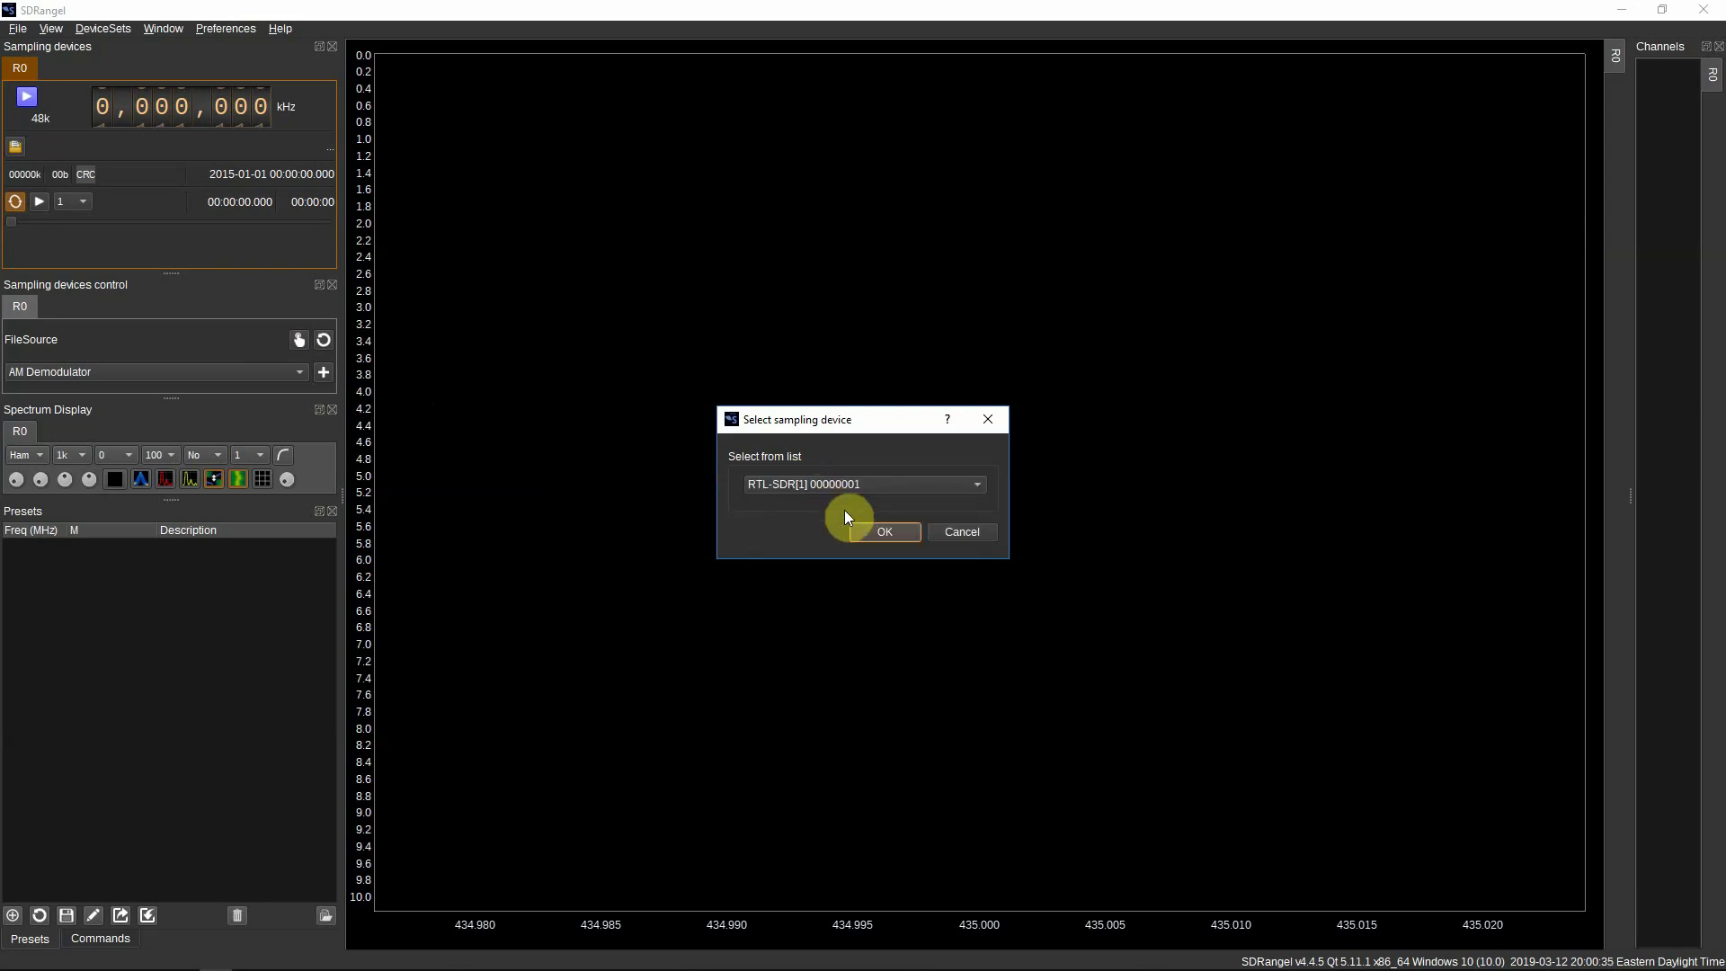
left_click(861, 528)
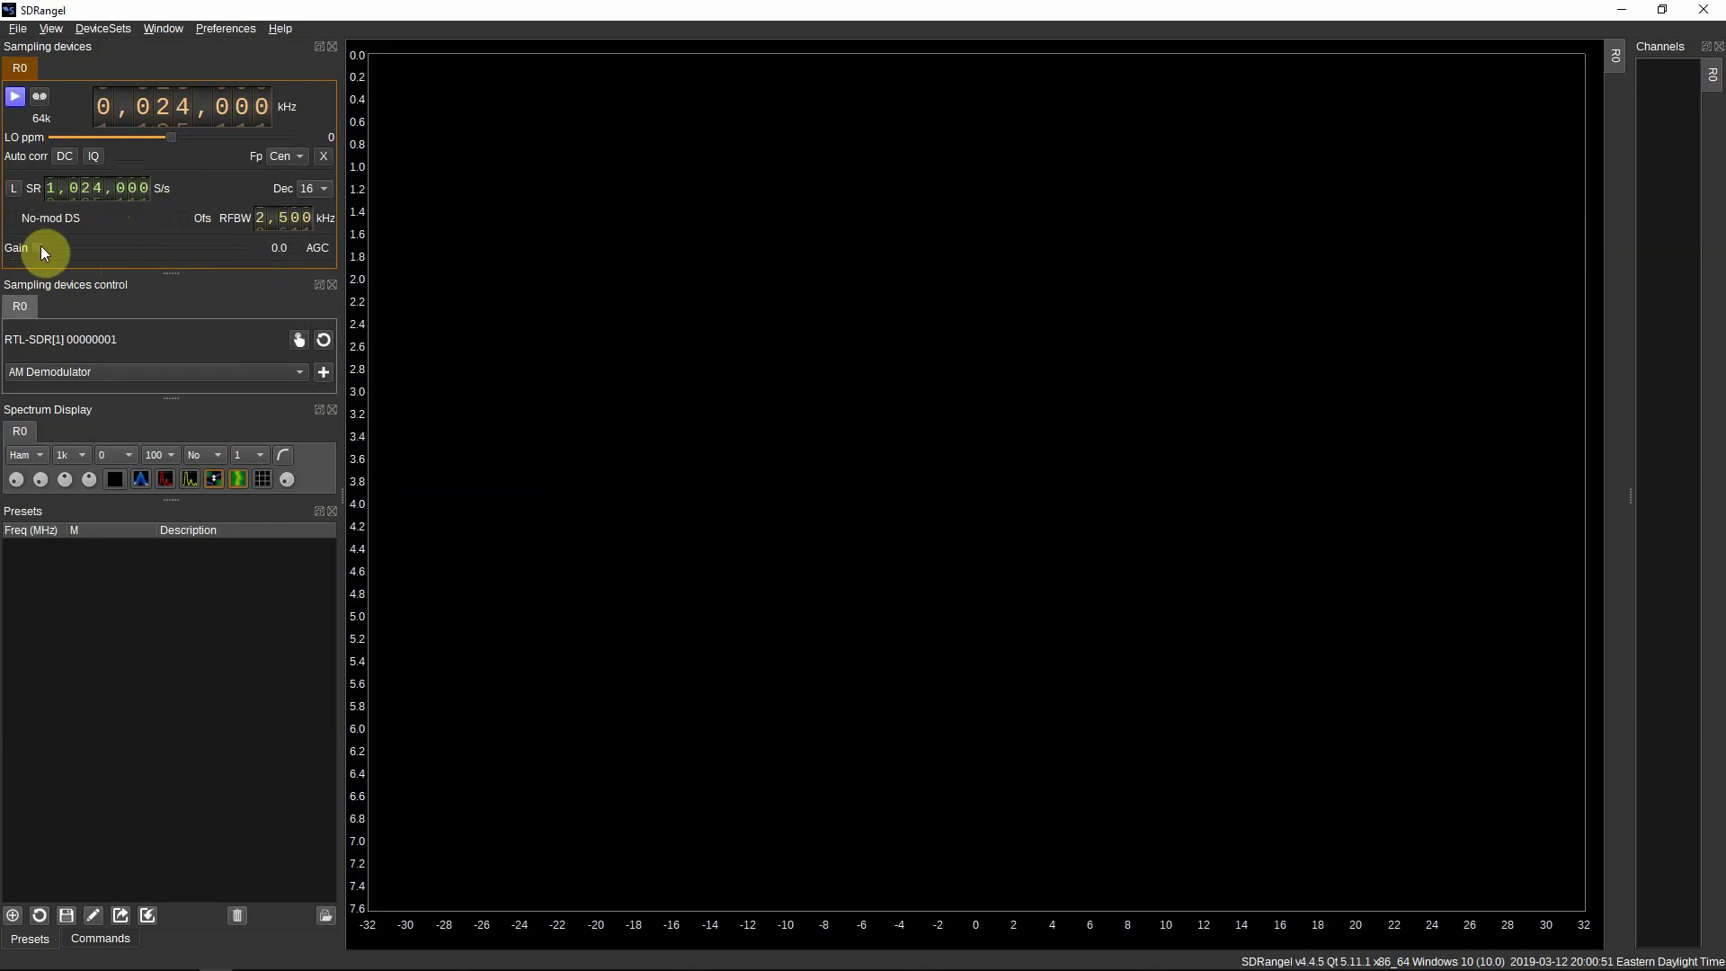
- Raise the RTL-SDR gain to 20.7 and tune the center frequency to 441,900 kHz
mouse_move(173, 277)
left_mouse_down()
mouse_move(172, 299)
mouse_move(173, 239)
mouse_move(172, 277)
left_mouse_up()
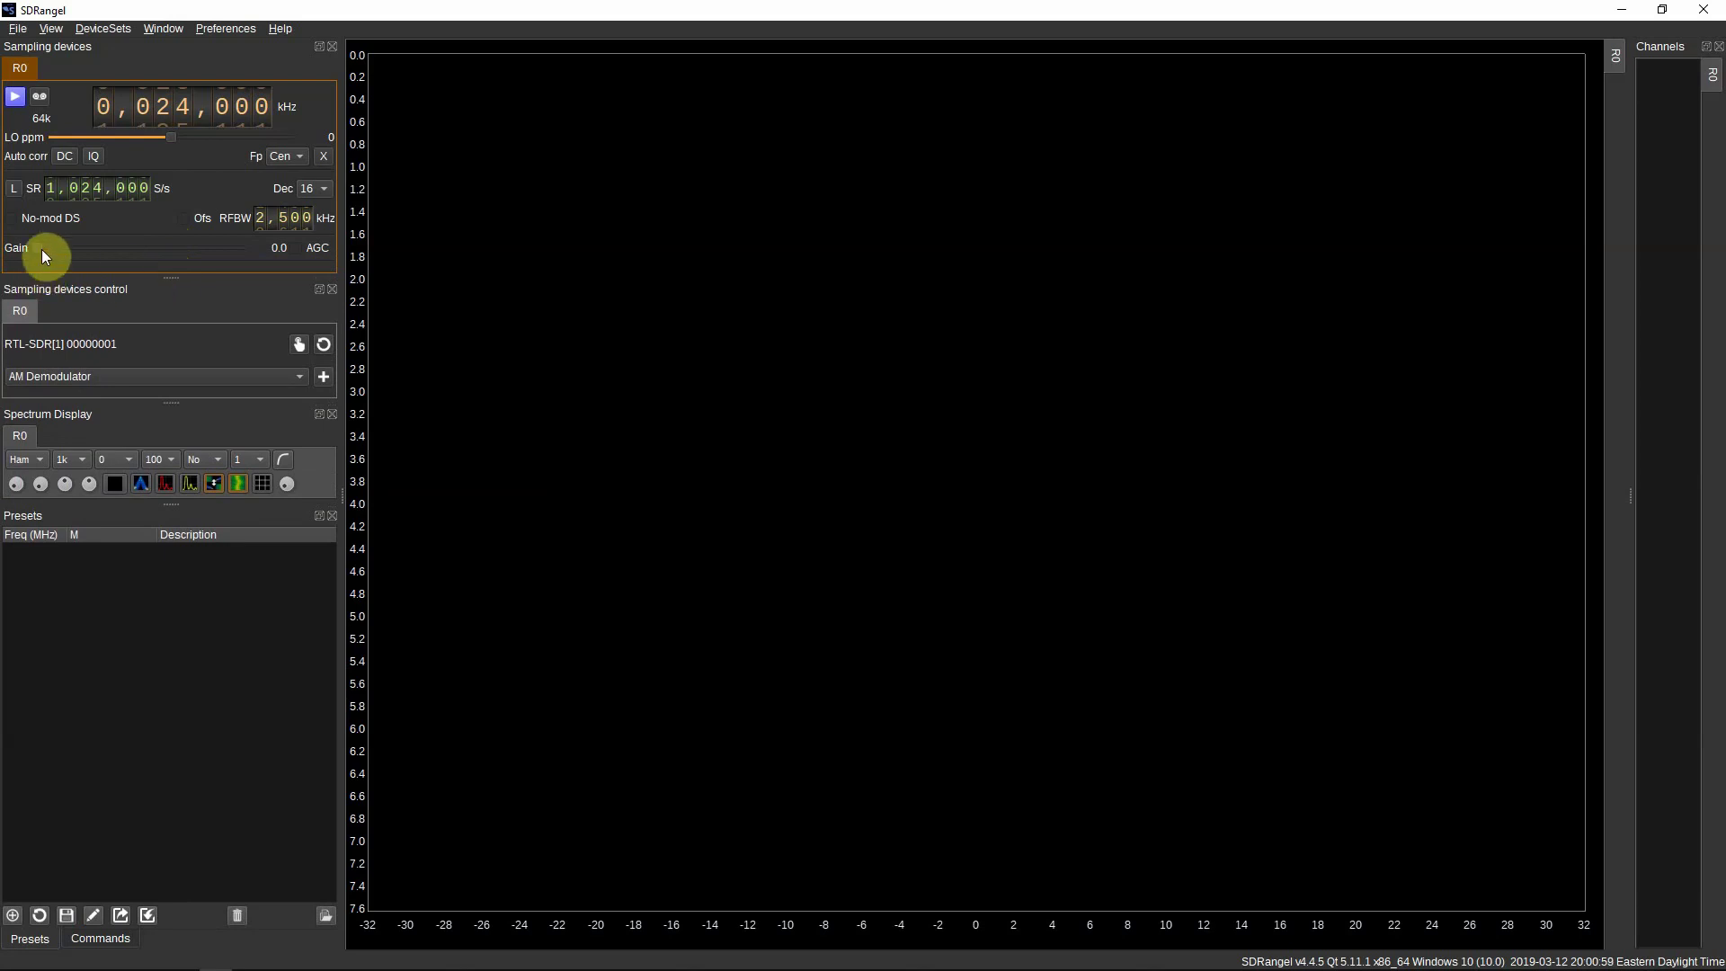
left_click_drag(65, 250, 131, 248)
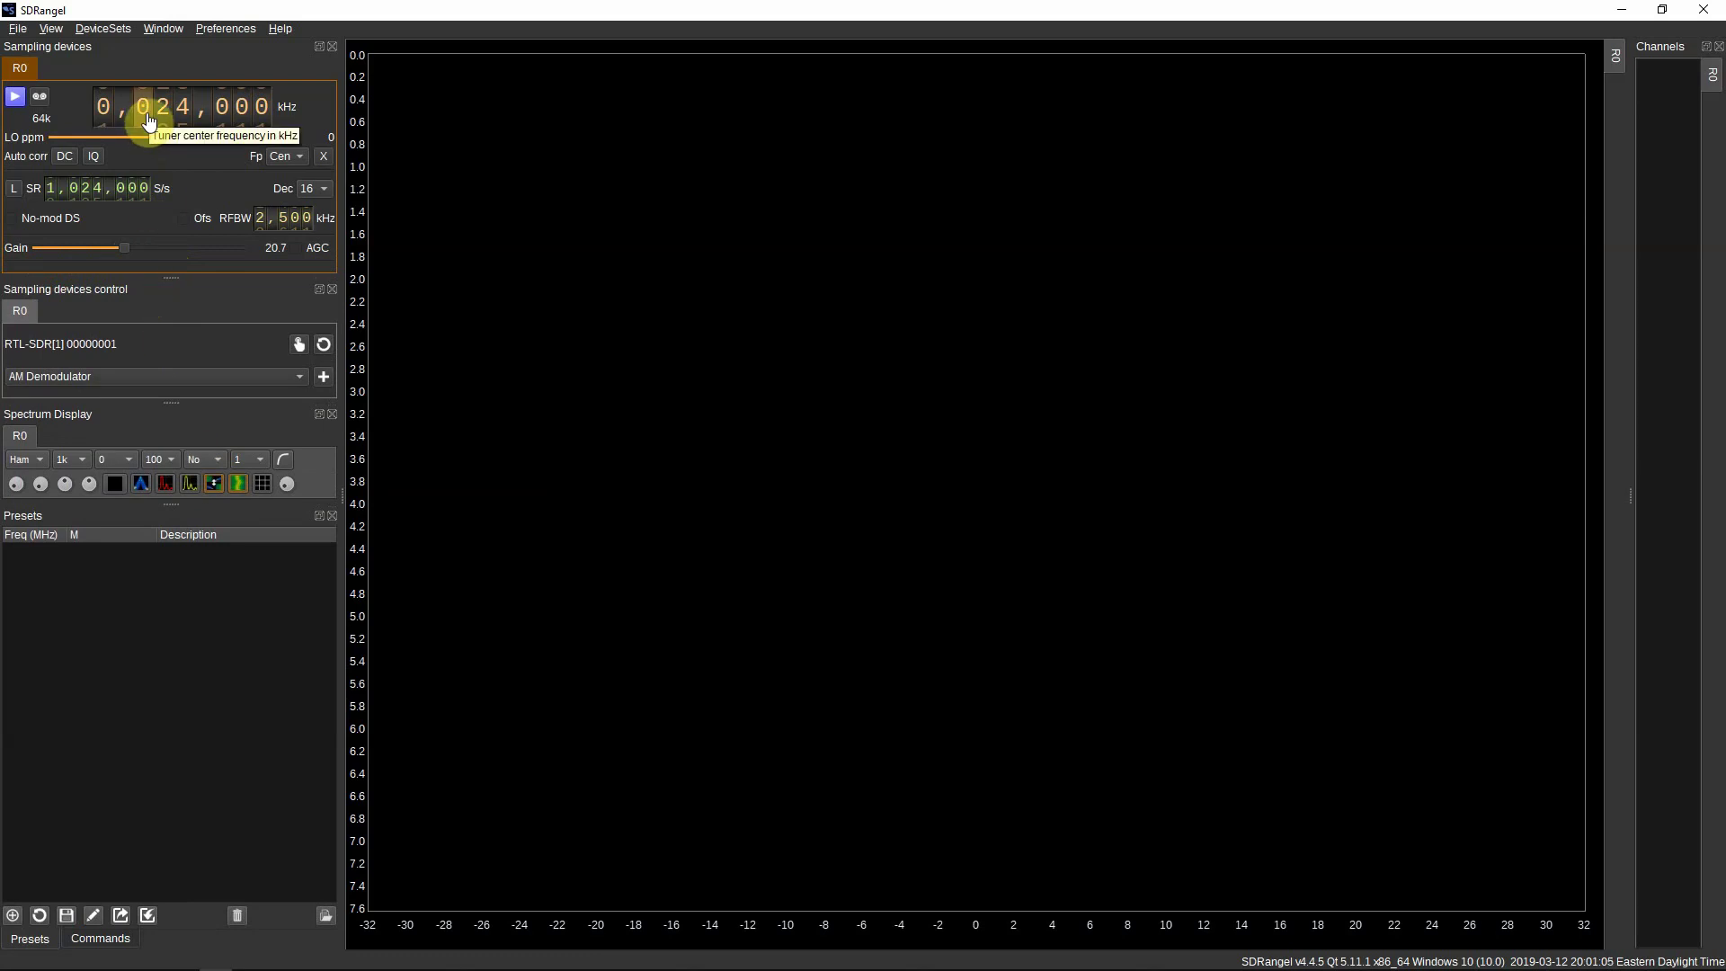
scroll(146, 121, "up", 3)
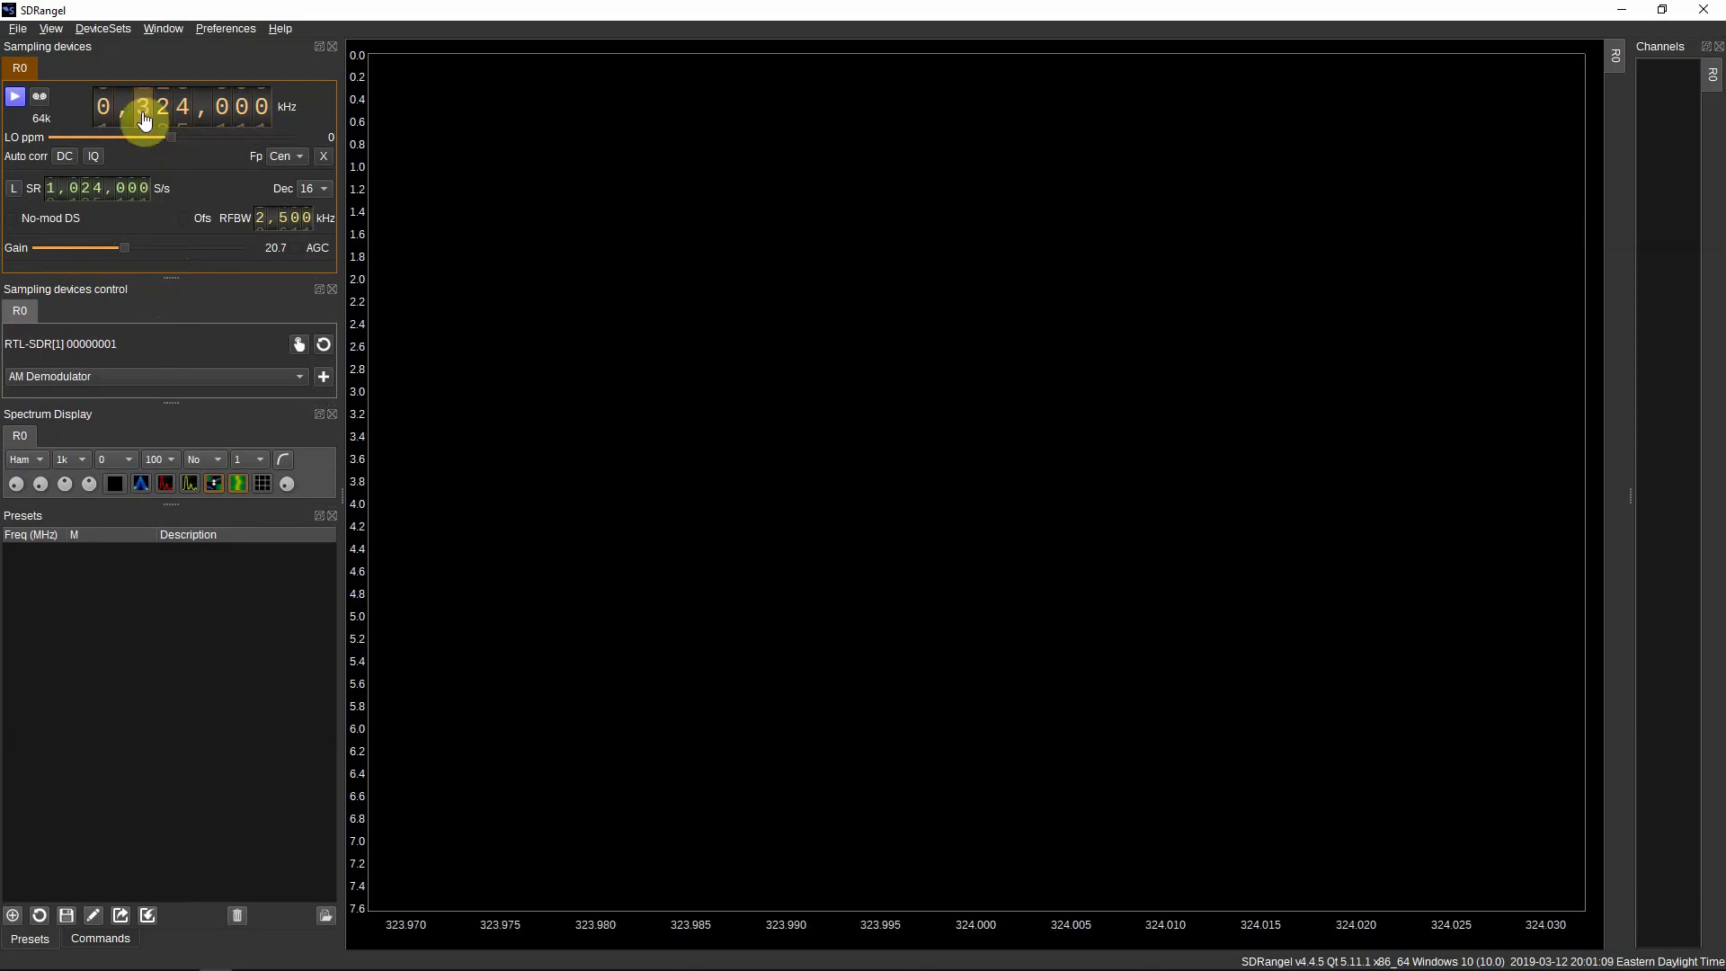
scroll(144, 119, "up", 1)
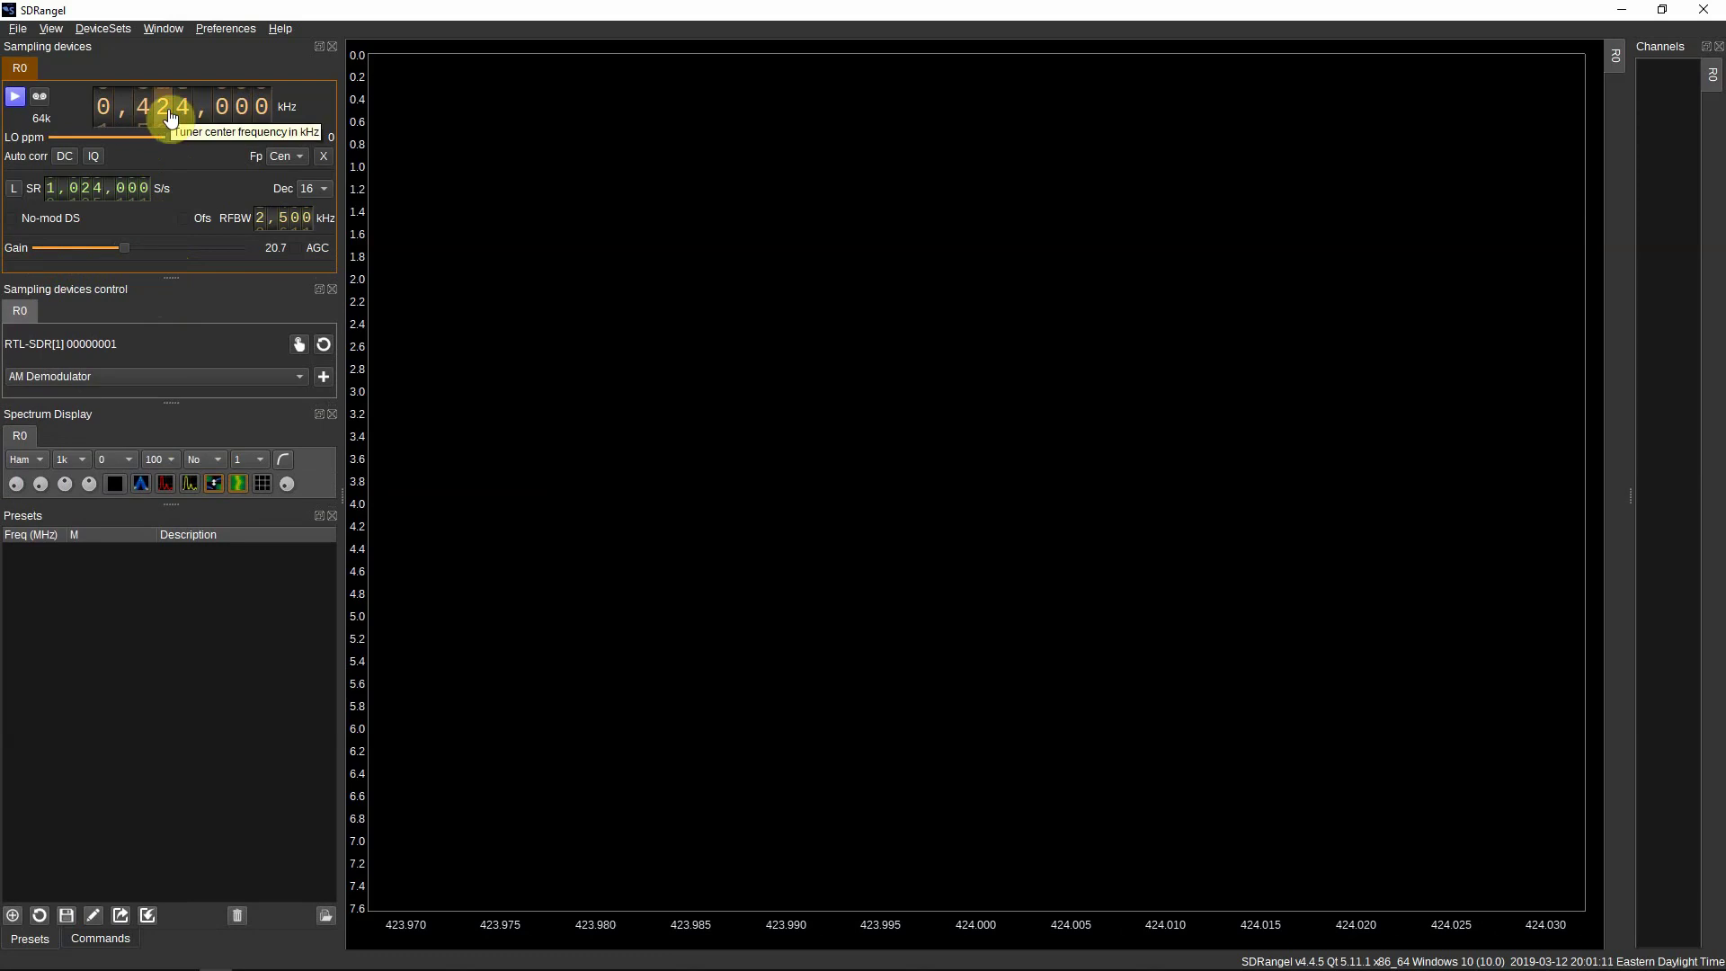
scroll(171, 117, "up", 2)
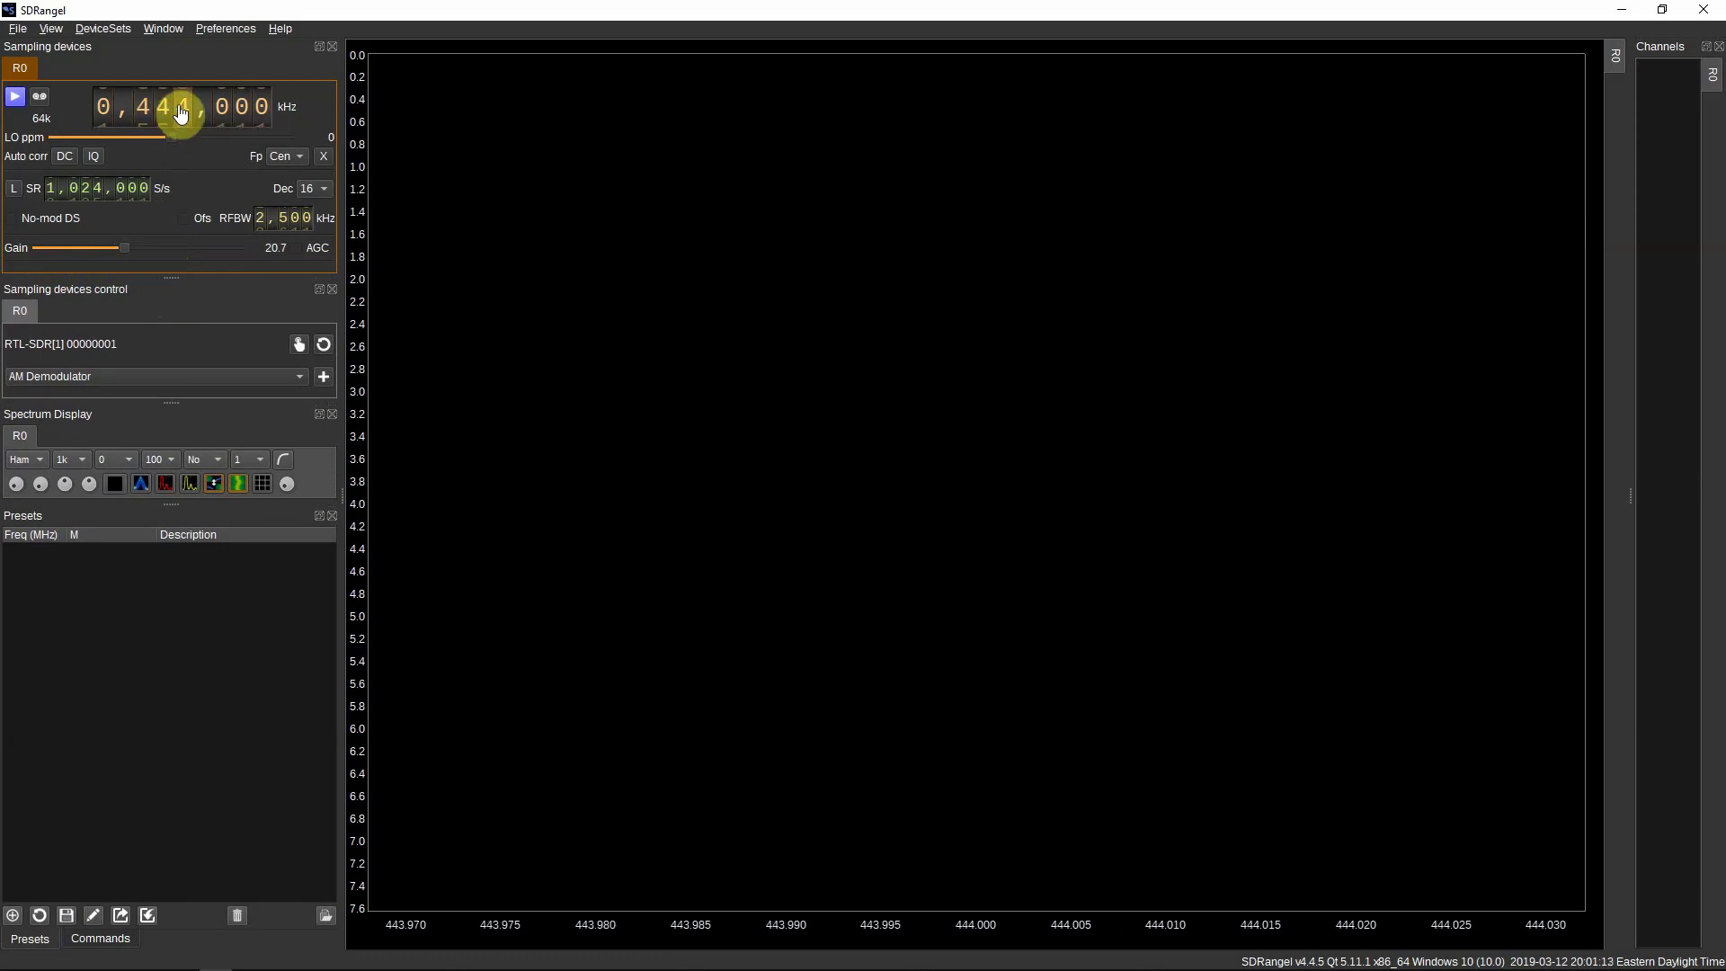
scroll(181, 112, "down", 2)
scroll(223, 111, "up", 1)
scroll(223, 111, "up", 5)
scroll(223, 110, "up", 2)
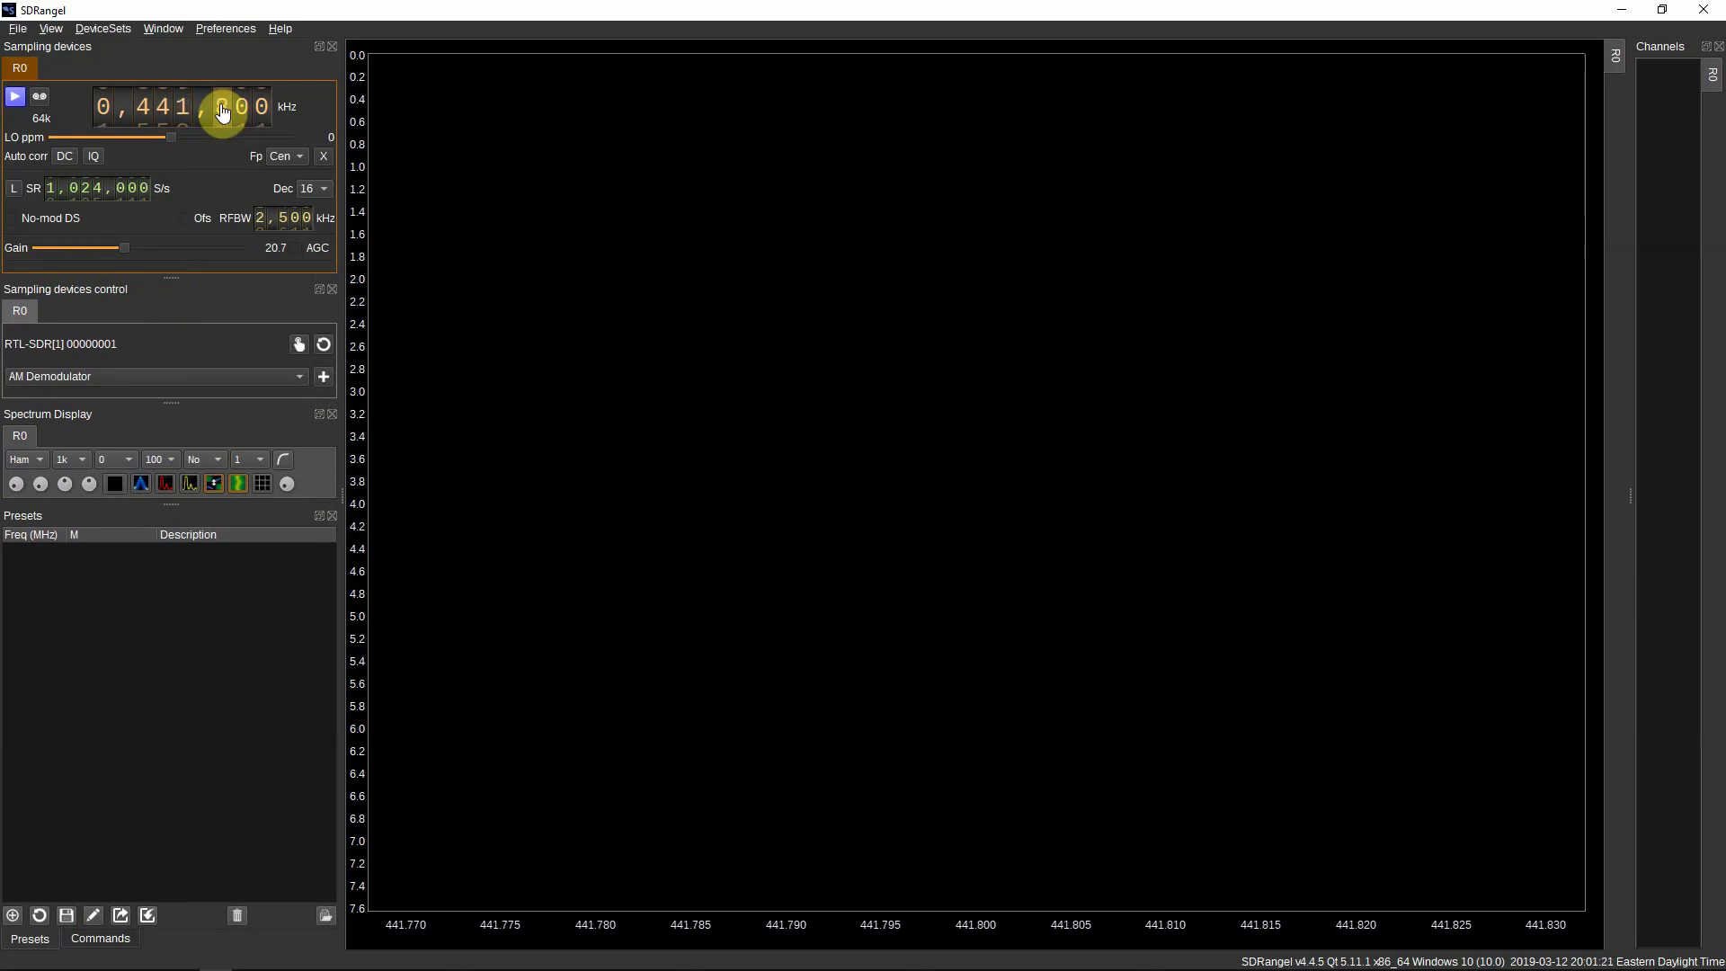
scroll(223, 110, "up", 1)
- Turn on DC offset correction and add a DSD Demodulator channel
left_click(68, 157)
left_click(63, 376)
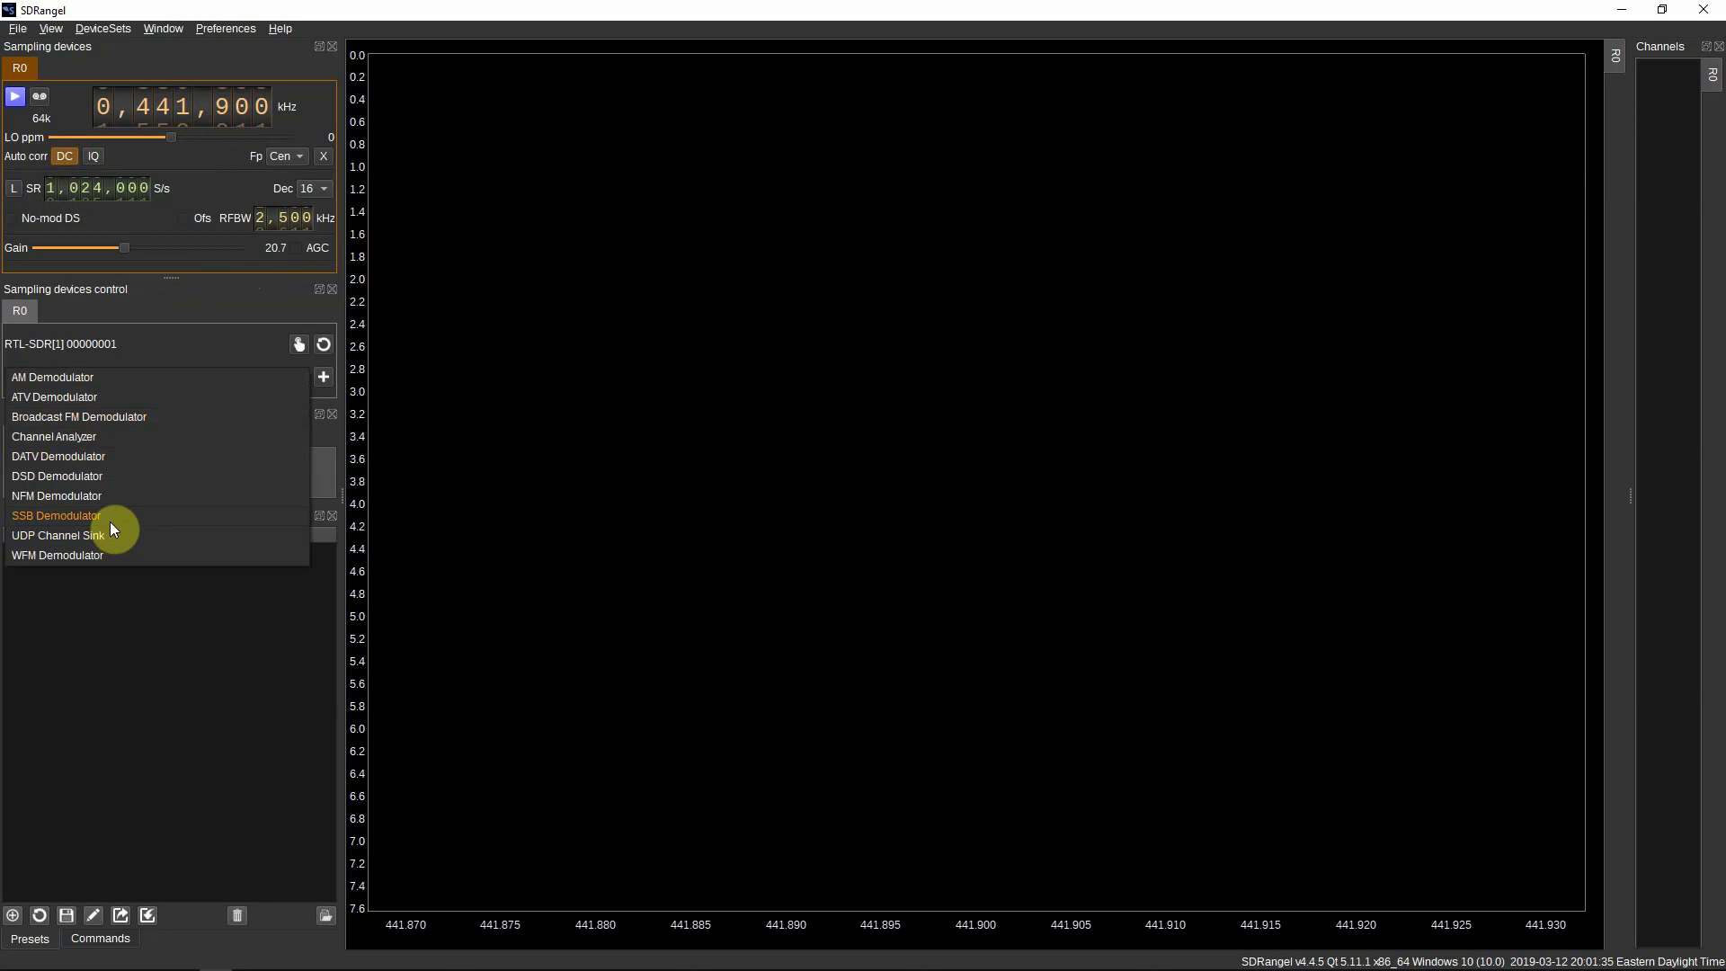
left_click(81, 484)
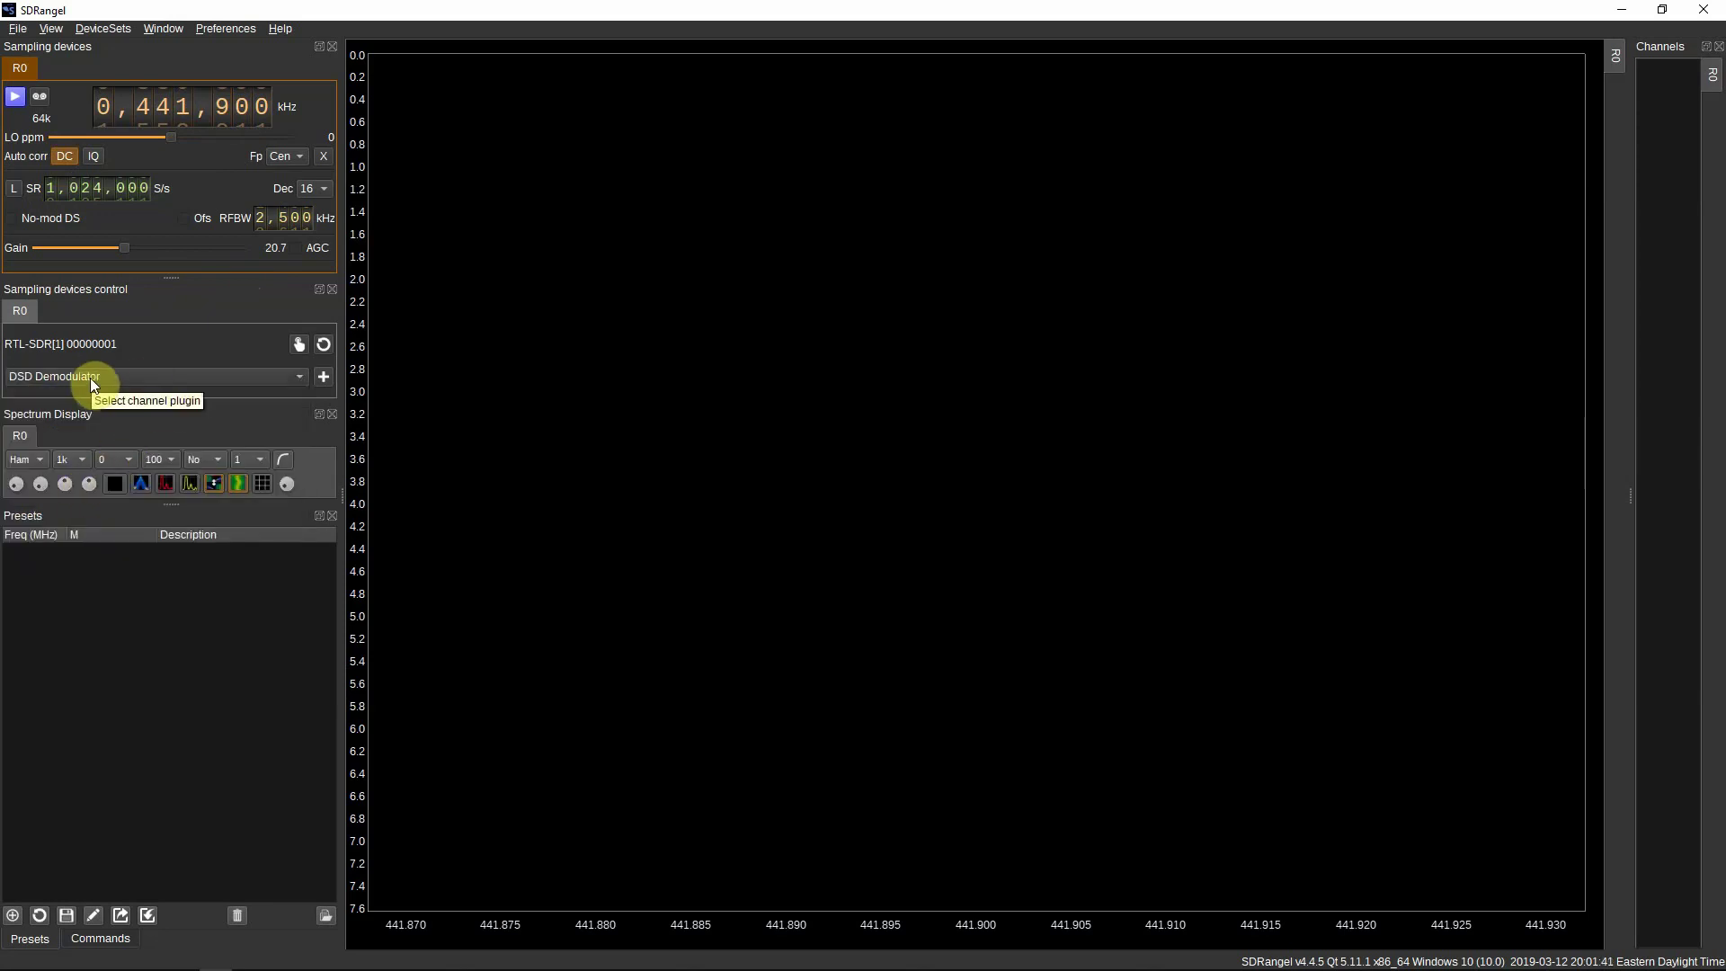
left_click(324, 379)
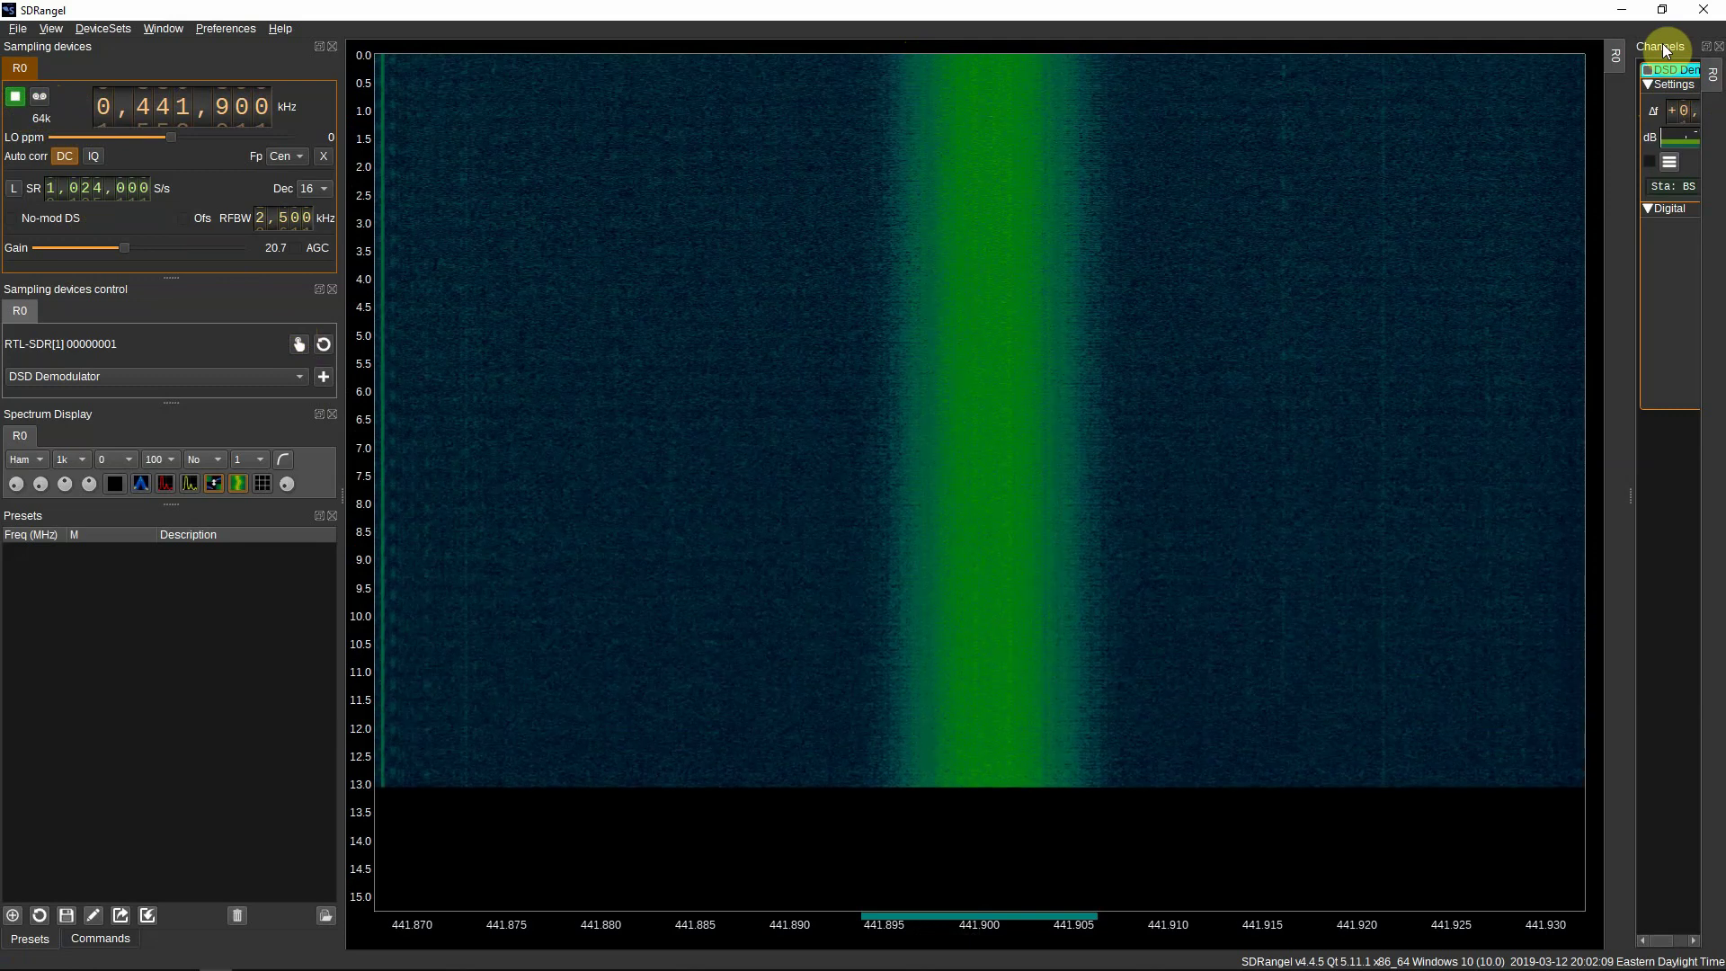
- Dock the Channels panel above the waterfall and enlarge it to show the DSD Demodulator's Digital section
left_click_drag(1663, 43, 805, 94)
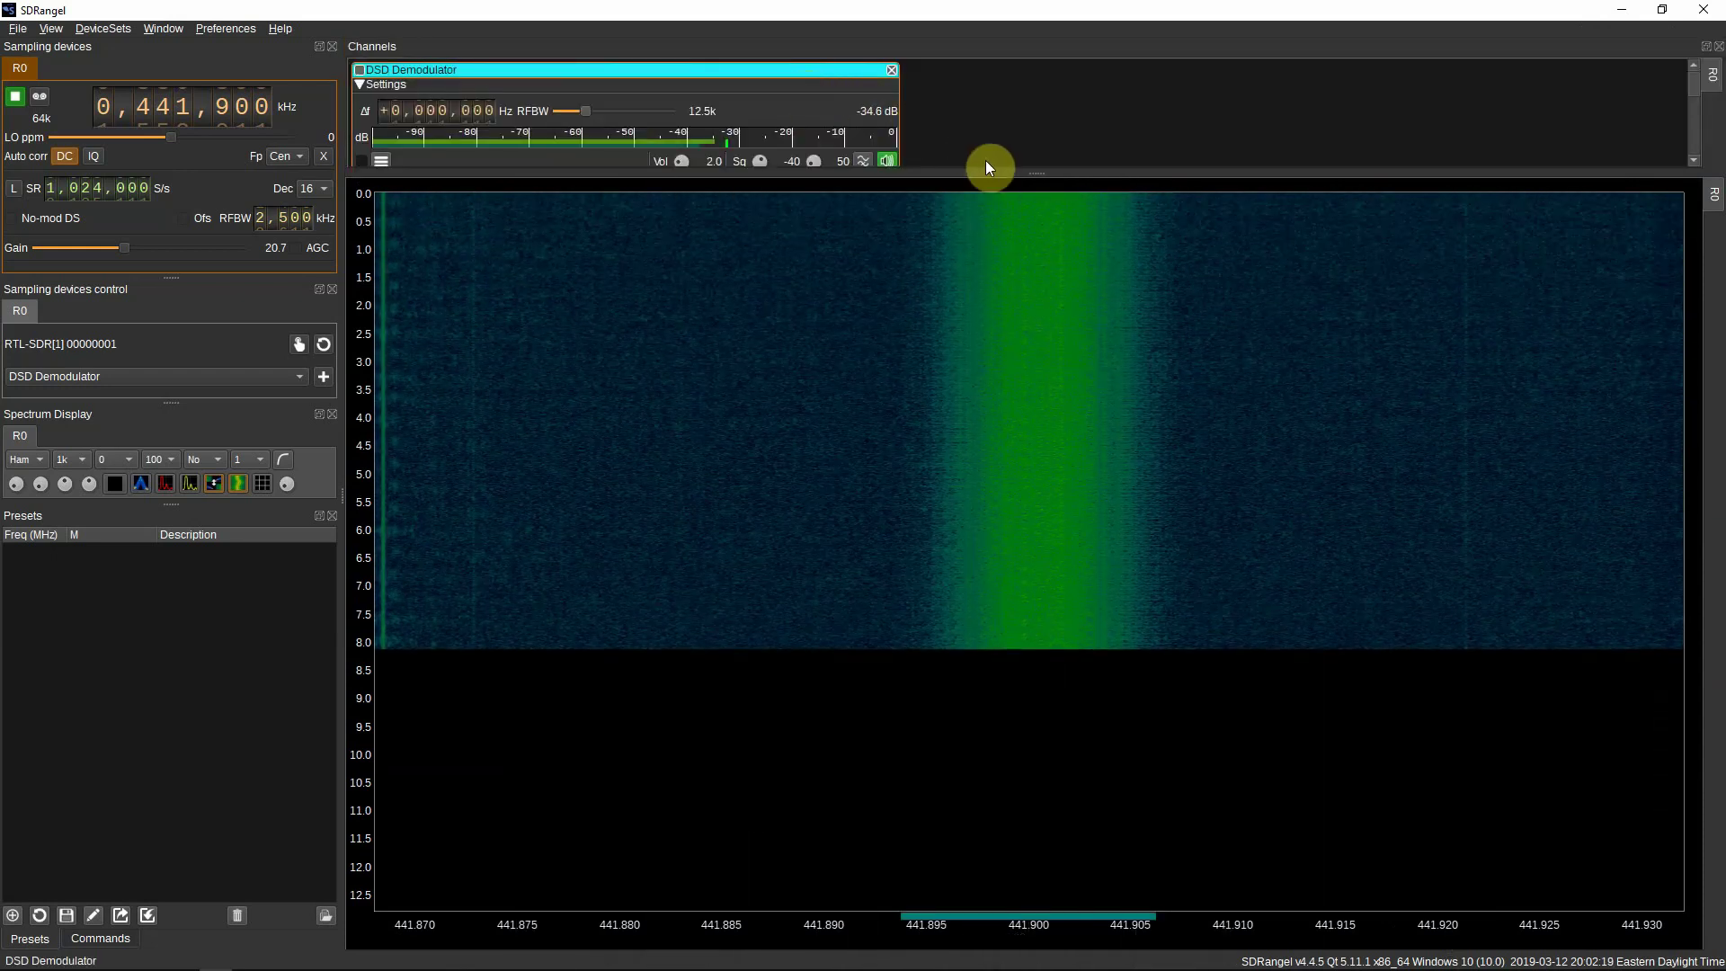
left_click_drag(1040, 174, 1014, 444)
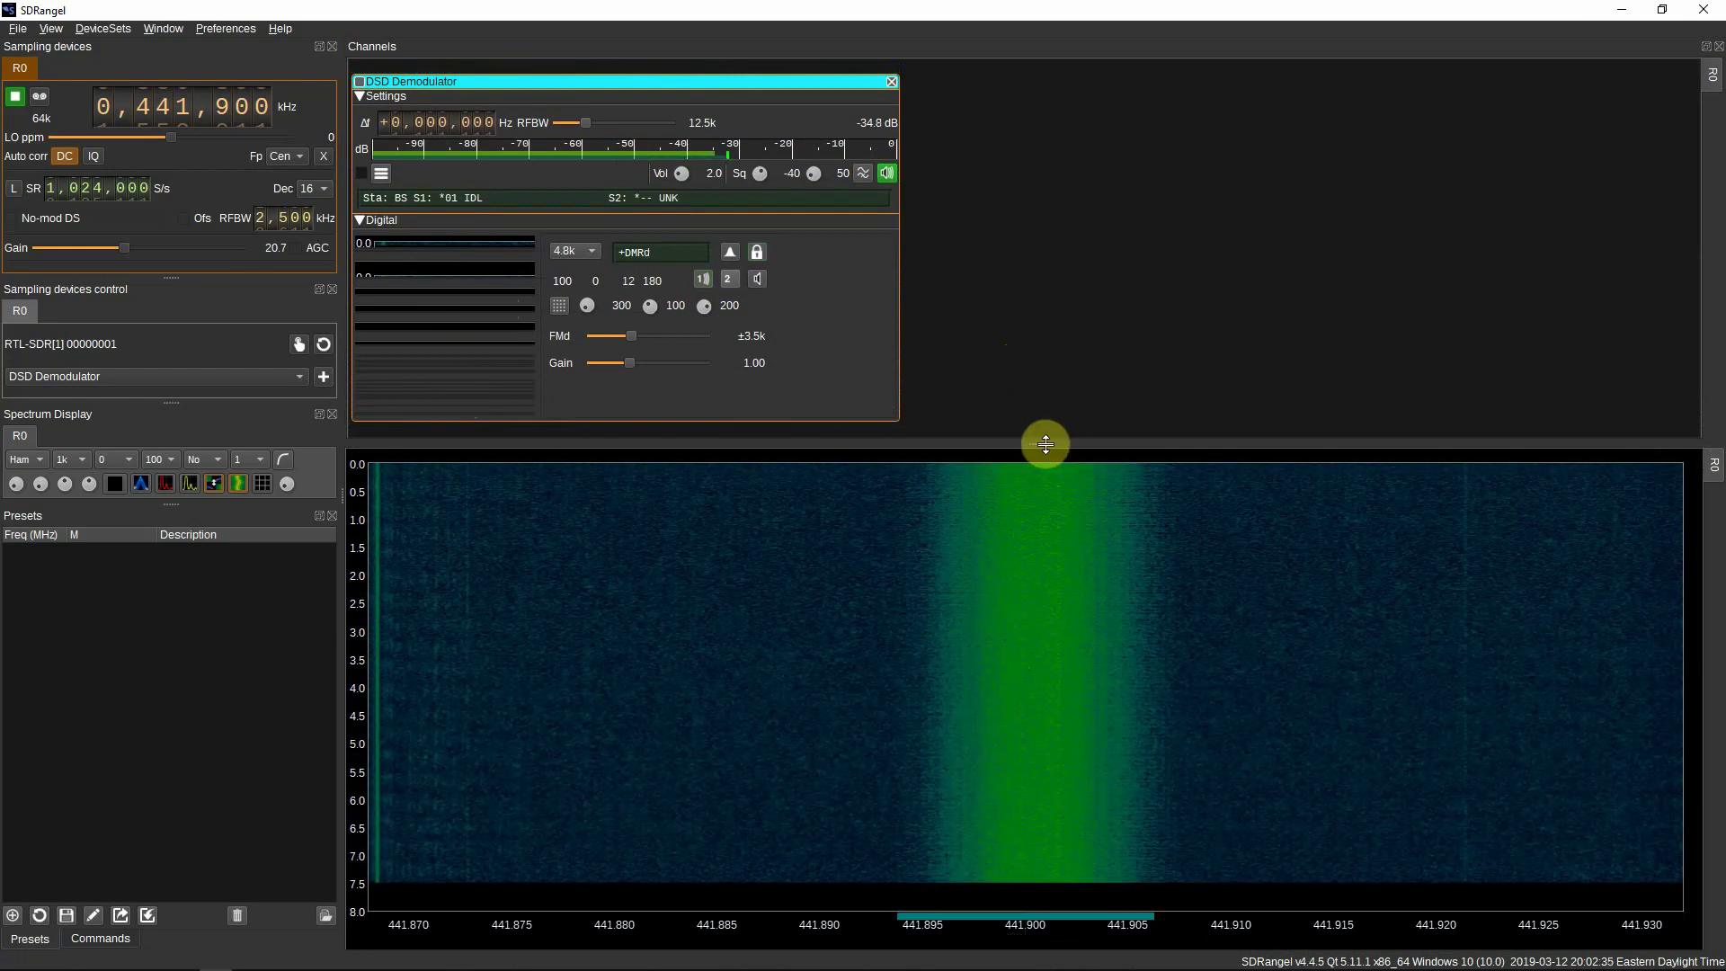
mouse_move(1036, 440)
left_mouse_down()
mouse_move(1028, 311)
mouse_move(994, 204)
mouse_move(1005, 455)
left_mouse_up()
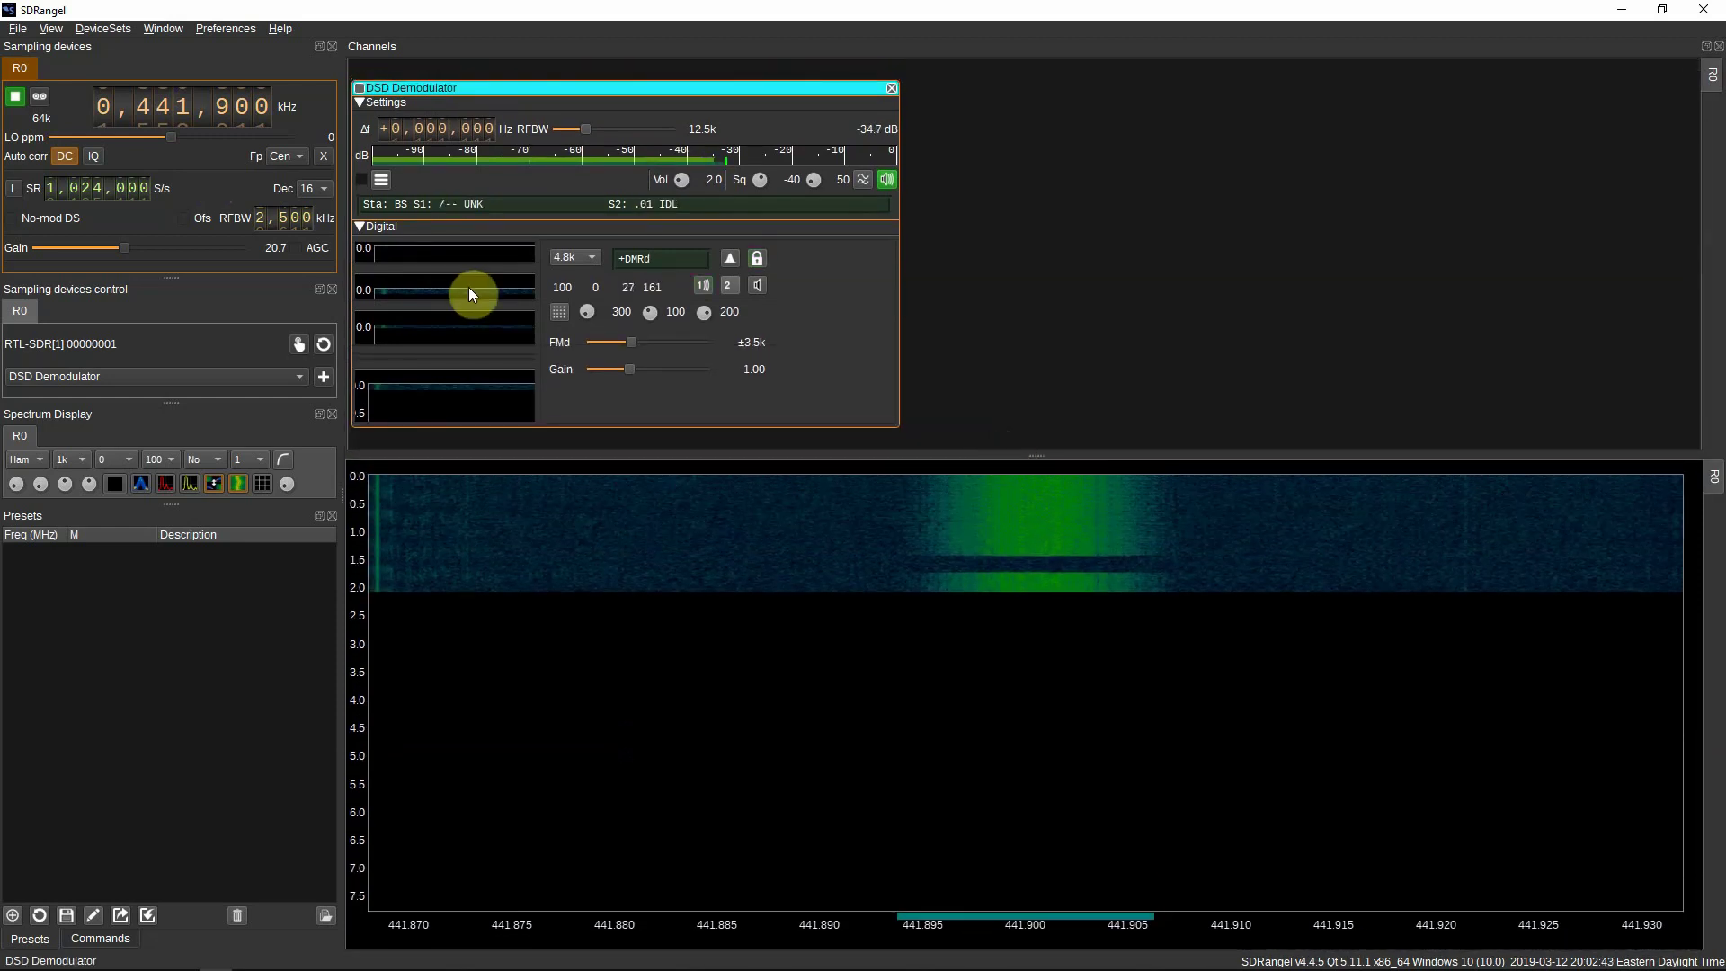
- Refresh the Digital section, open the squelch to -100, and split timeslots 1 and 2 into stereo audio
left_click(363, 227)
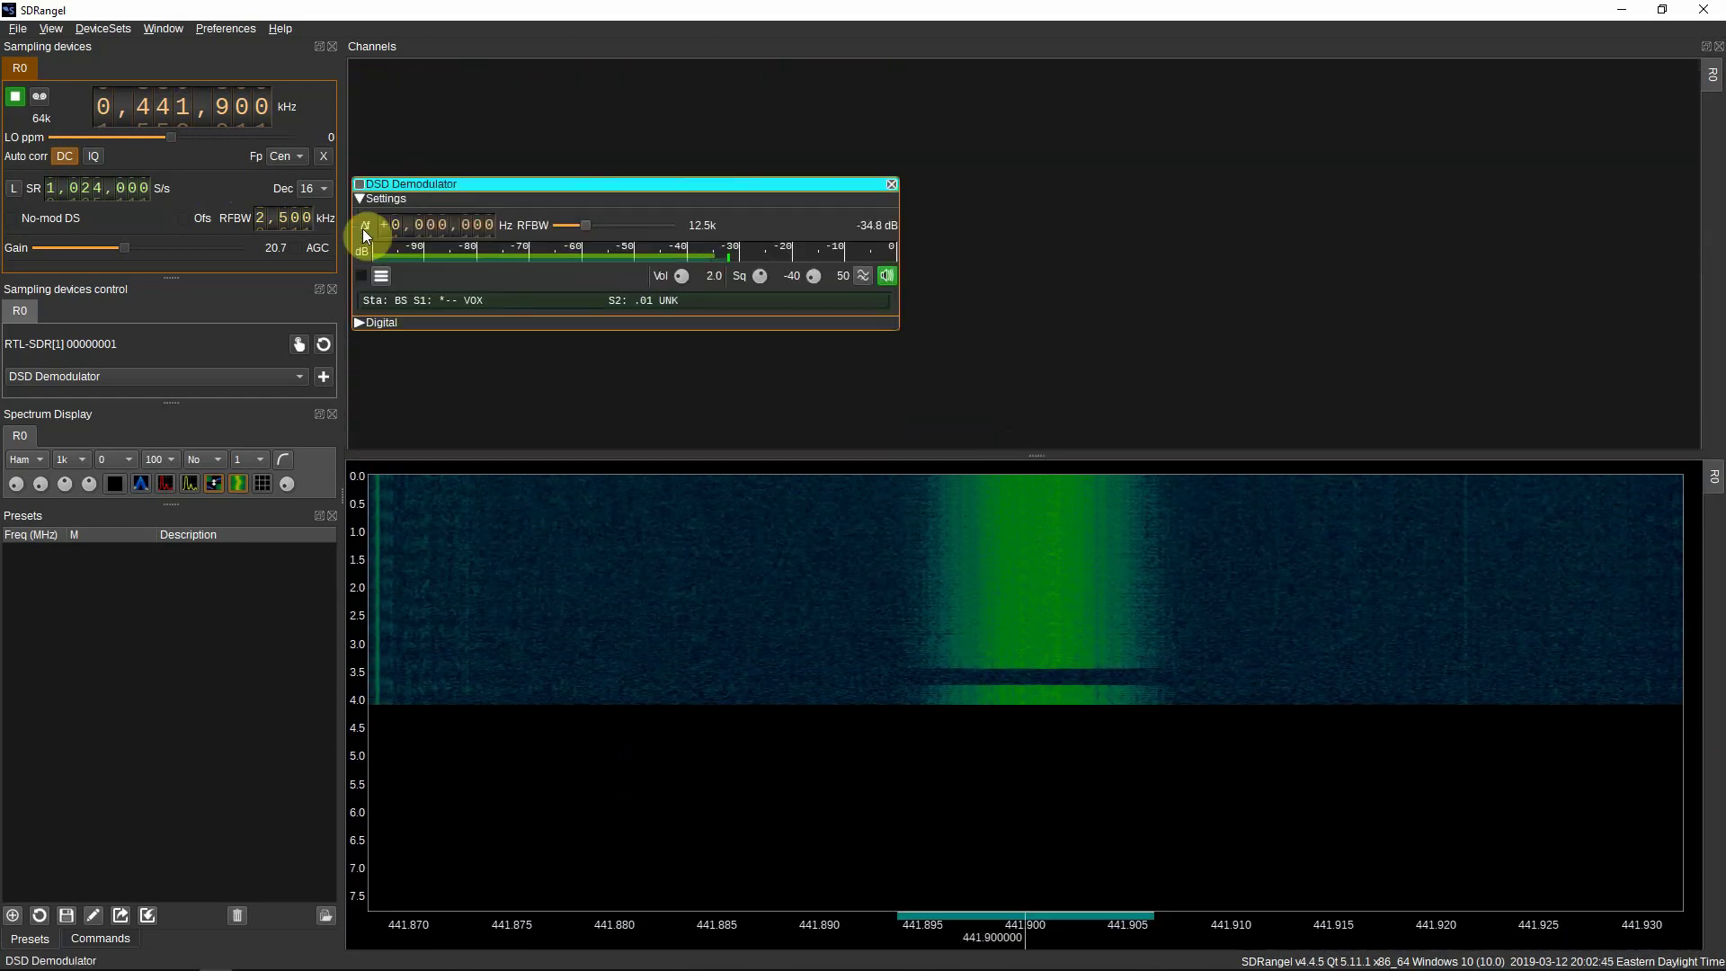
left_click(360, 322)
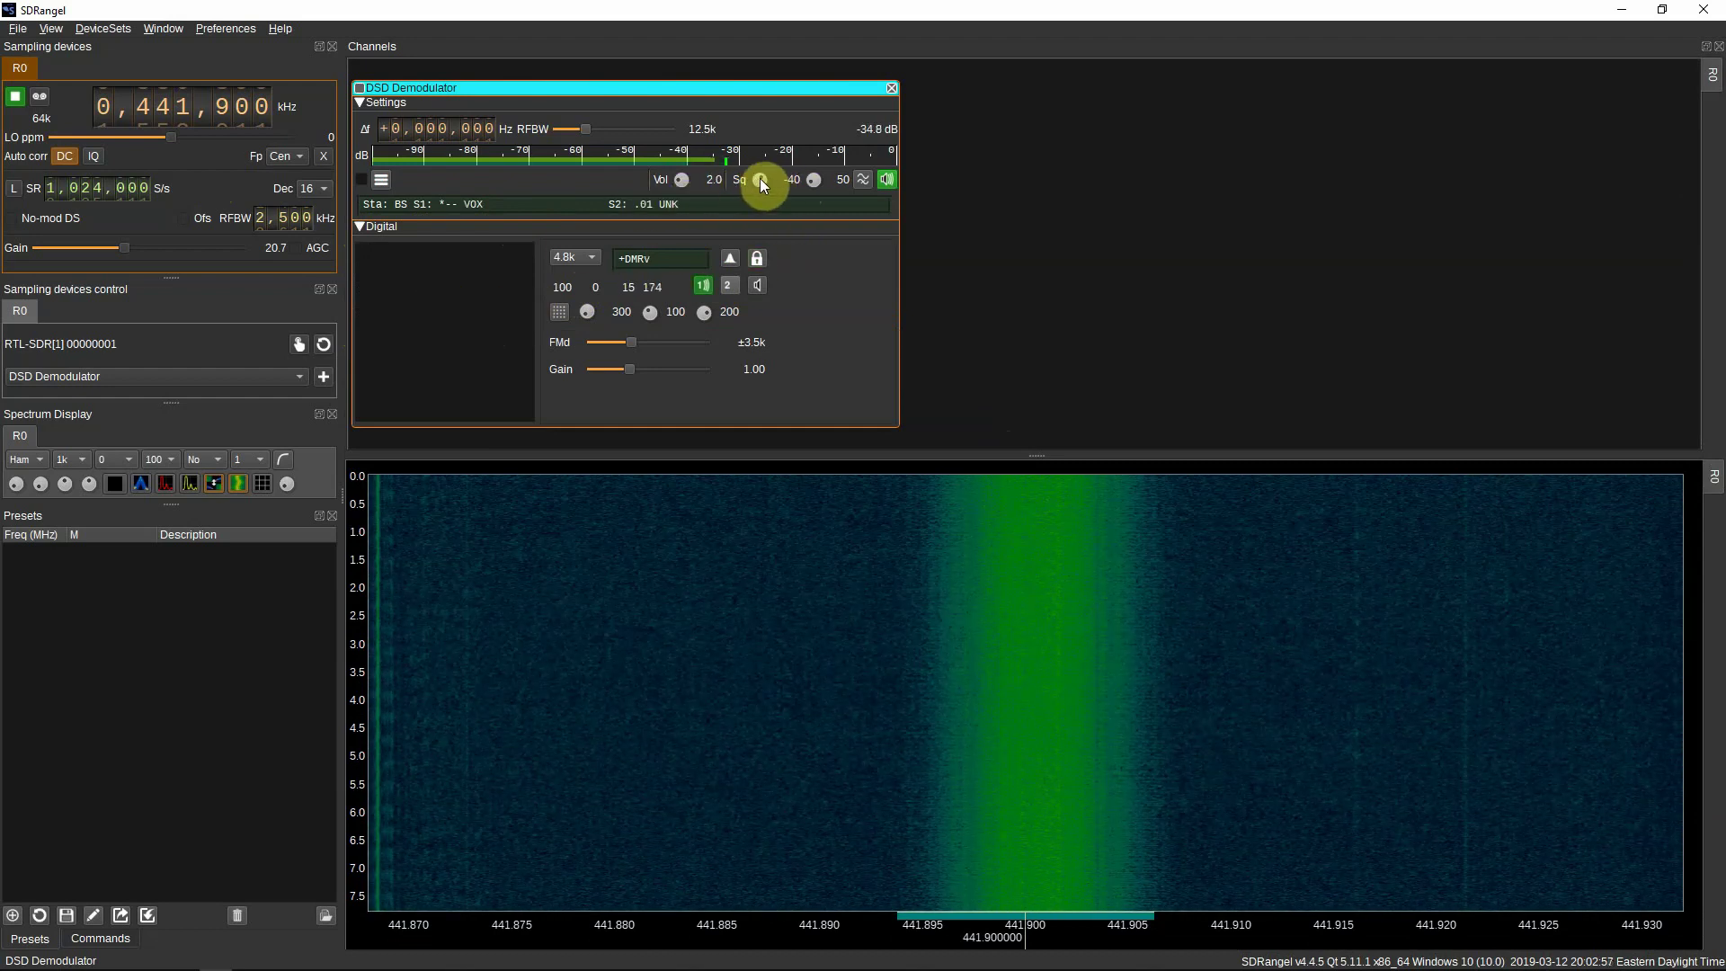
left_click_drag(759, 178, 753, 193)
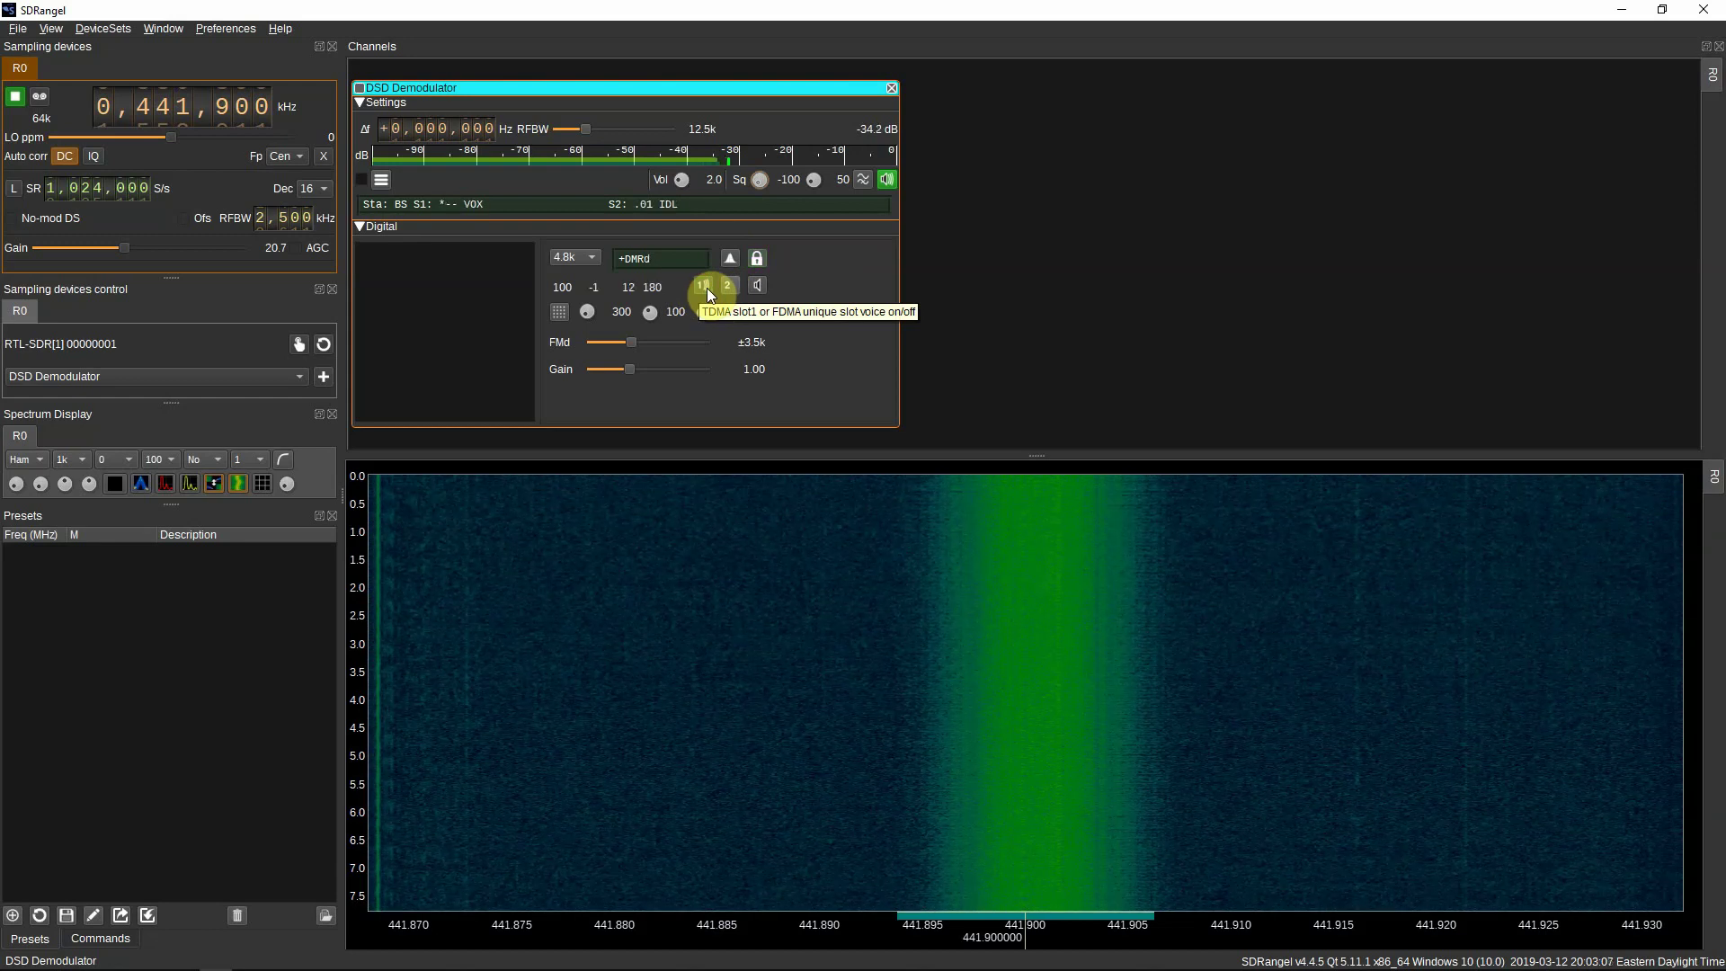
left_click(757, 285)
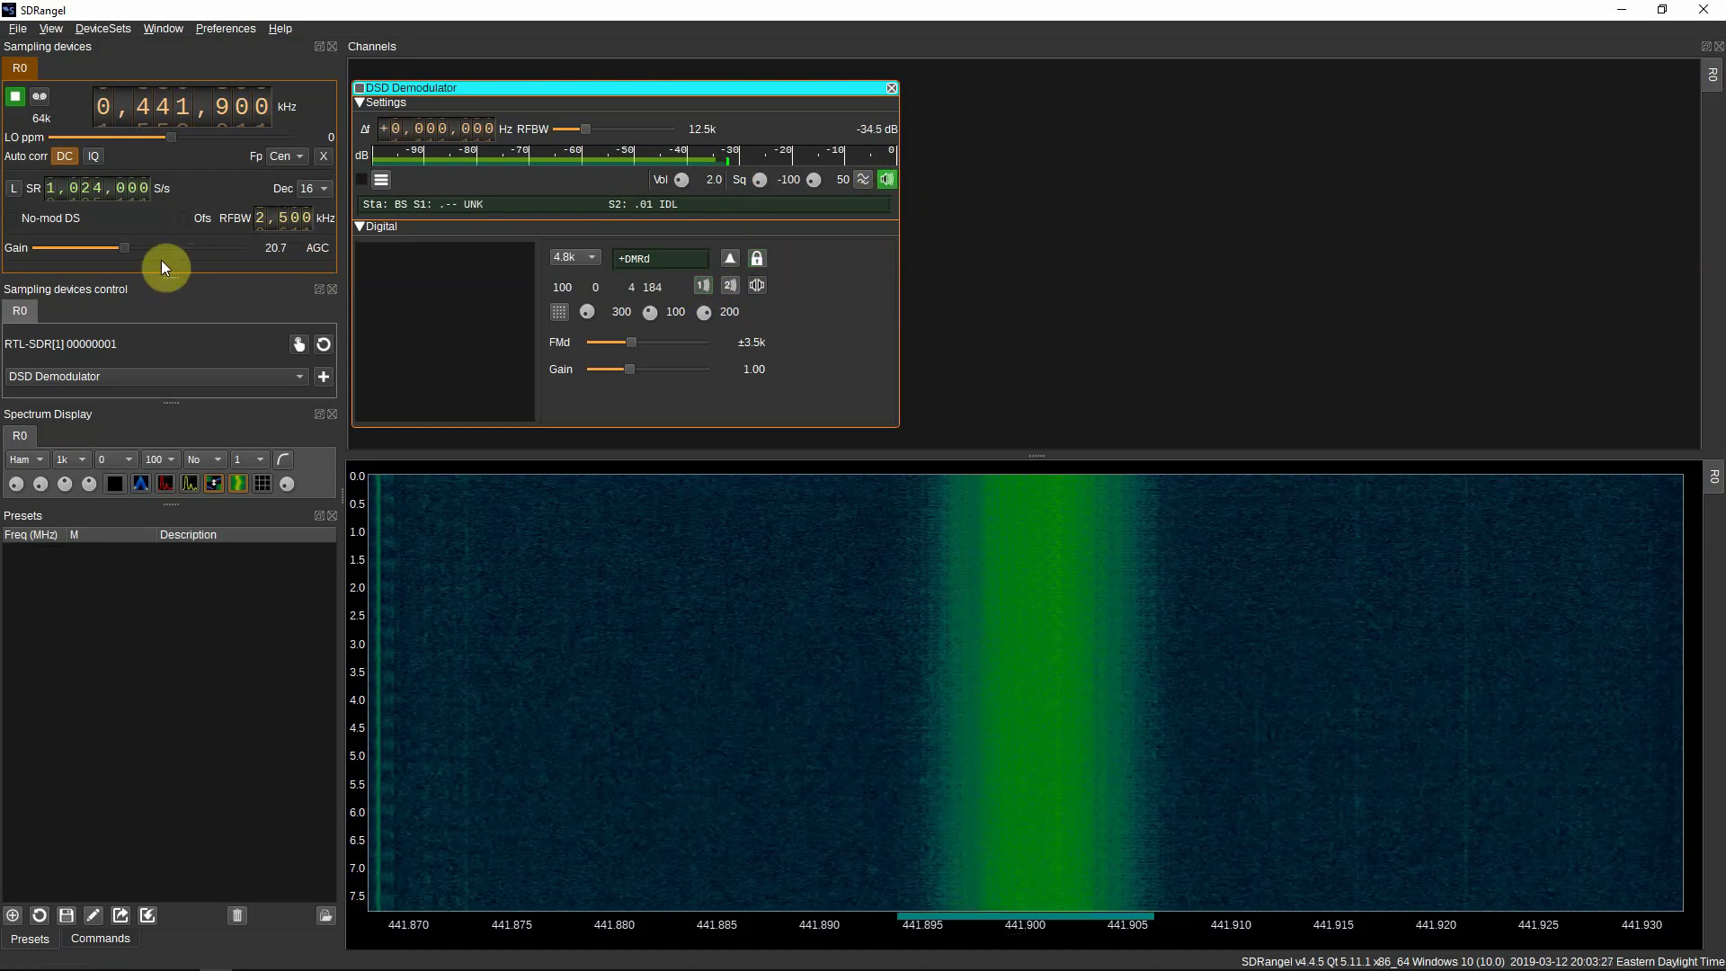
- Raise the RTL-SDR receiver gain to 32.8
left_click_drag(124, 248, 154, 248)
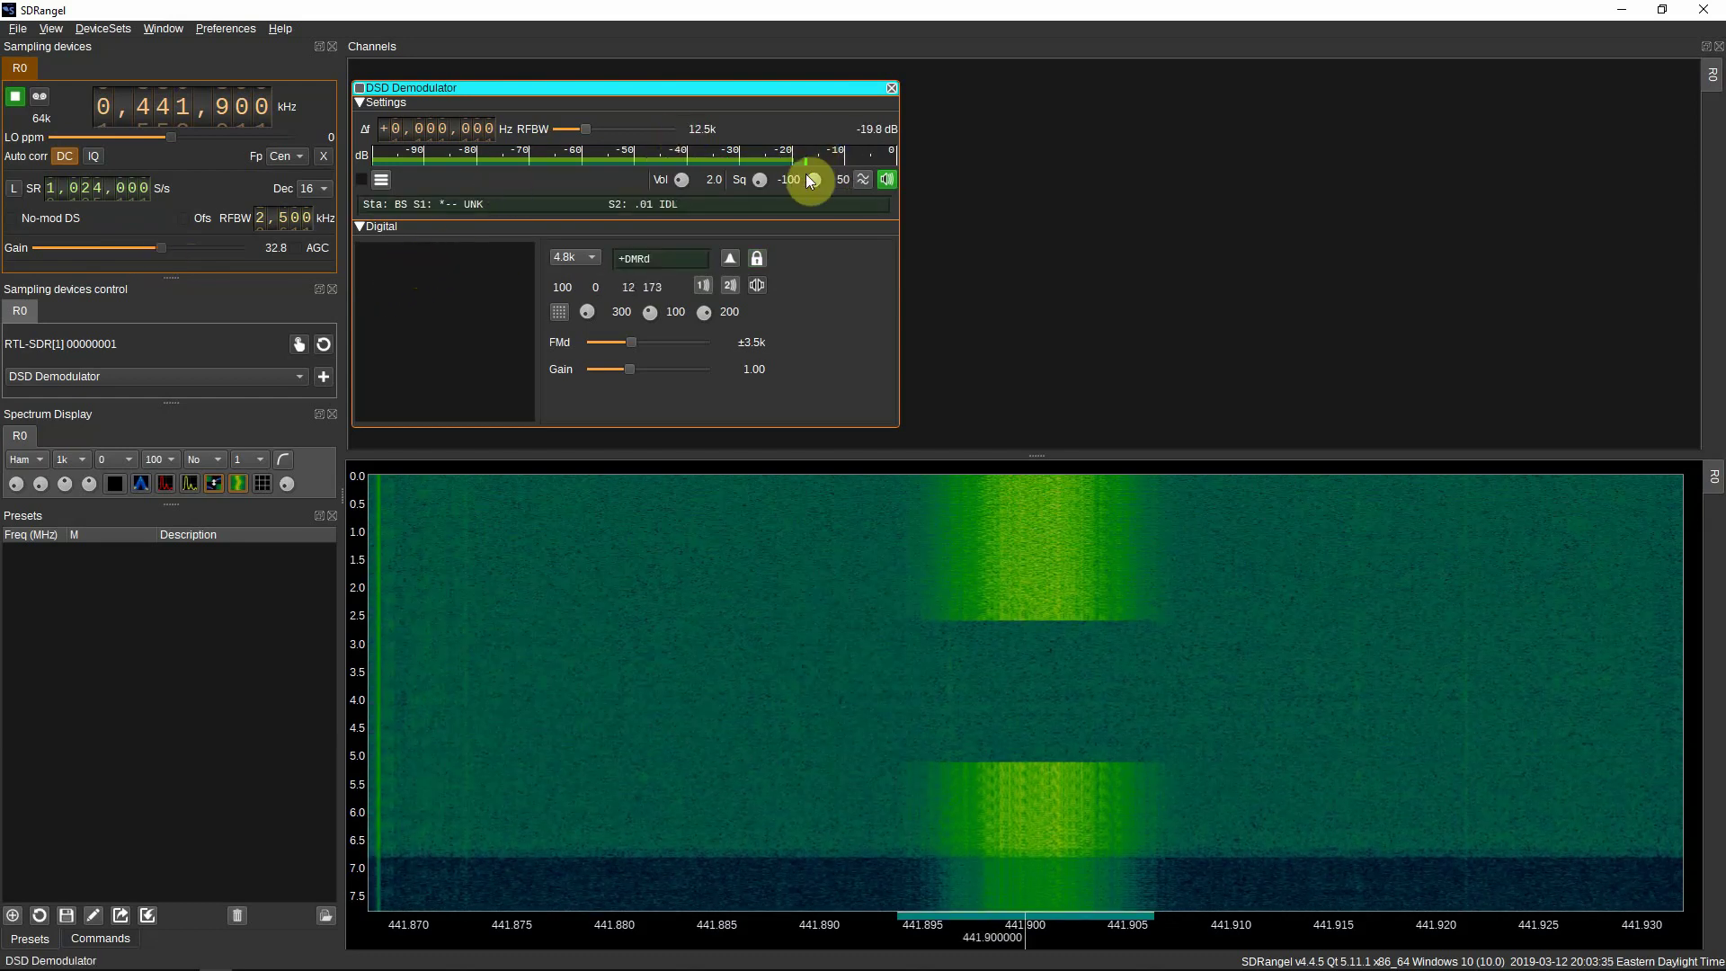
scroll(812, 180, "up", 3)
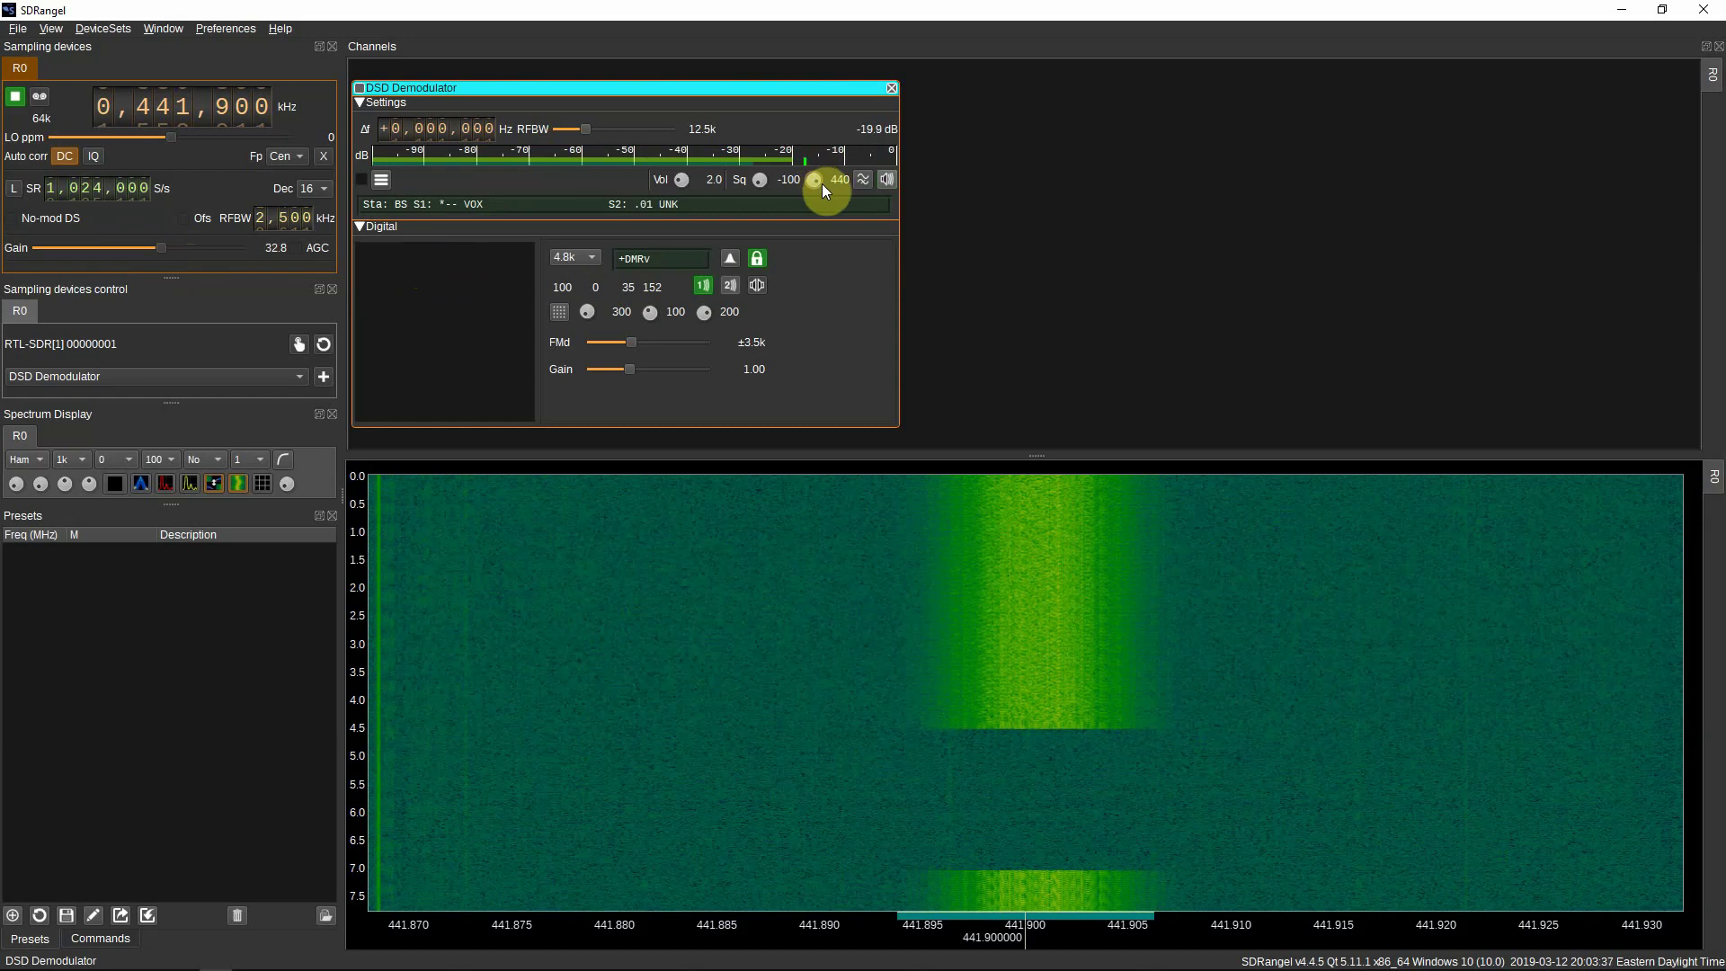
scroll(811, 186, "down", 3)
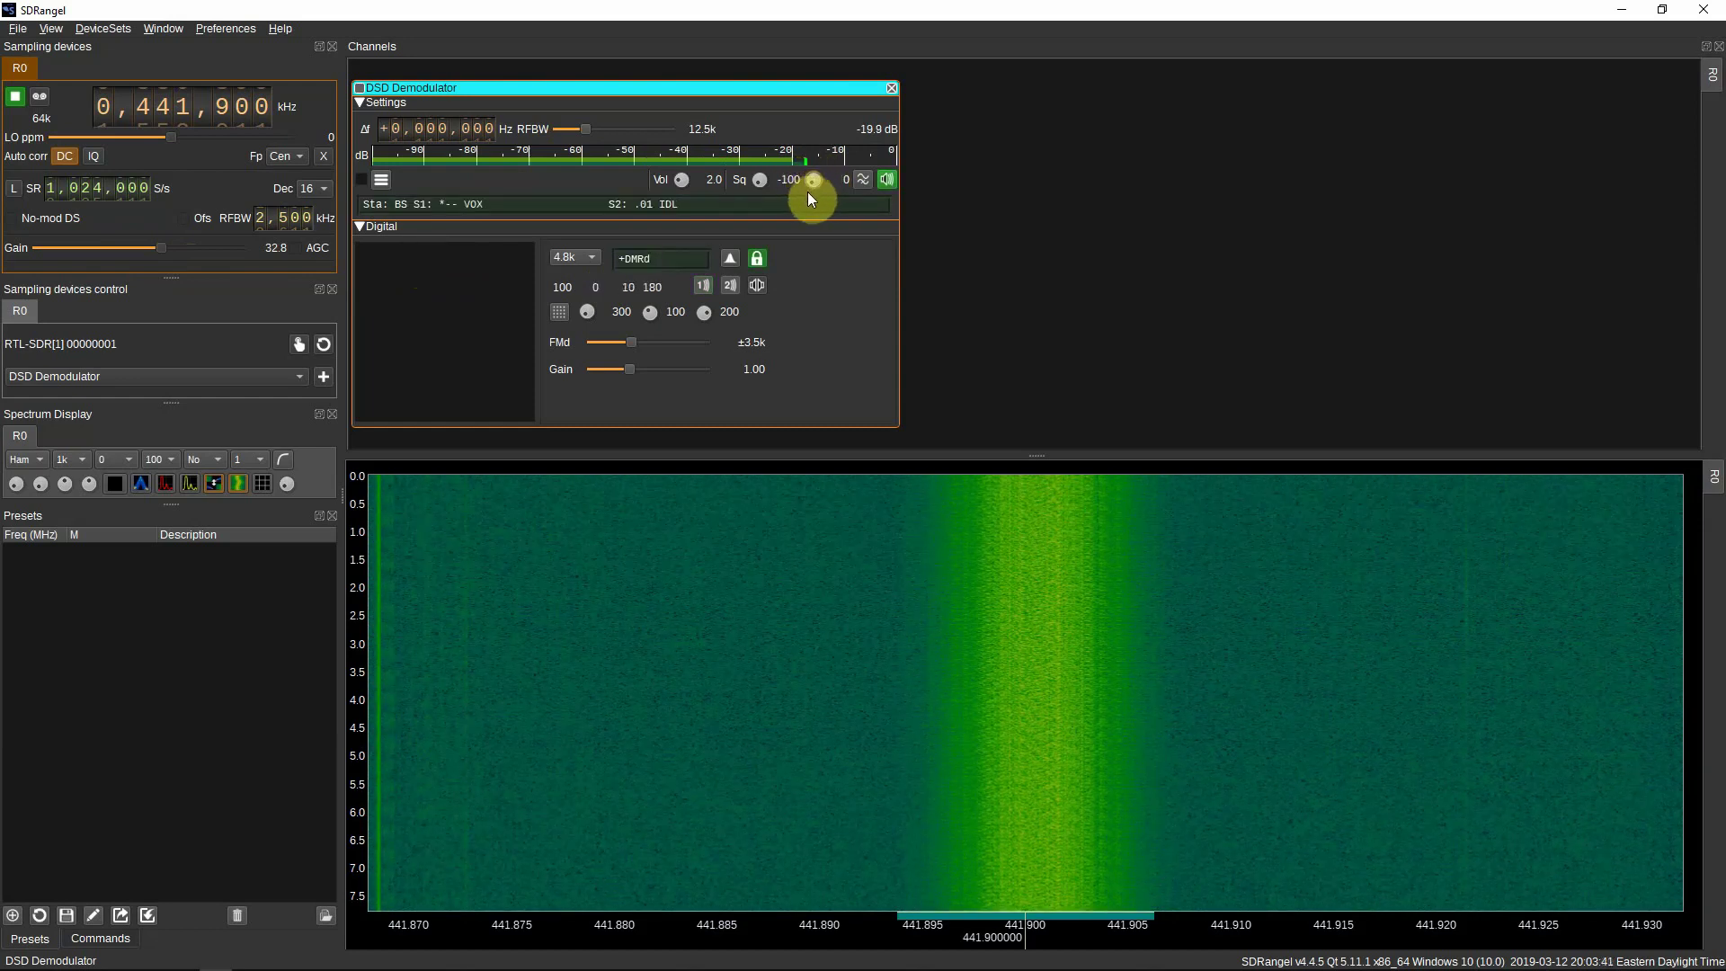
scroll(807, 191, "up", 1)
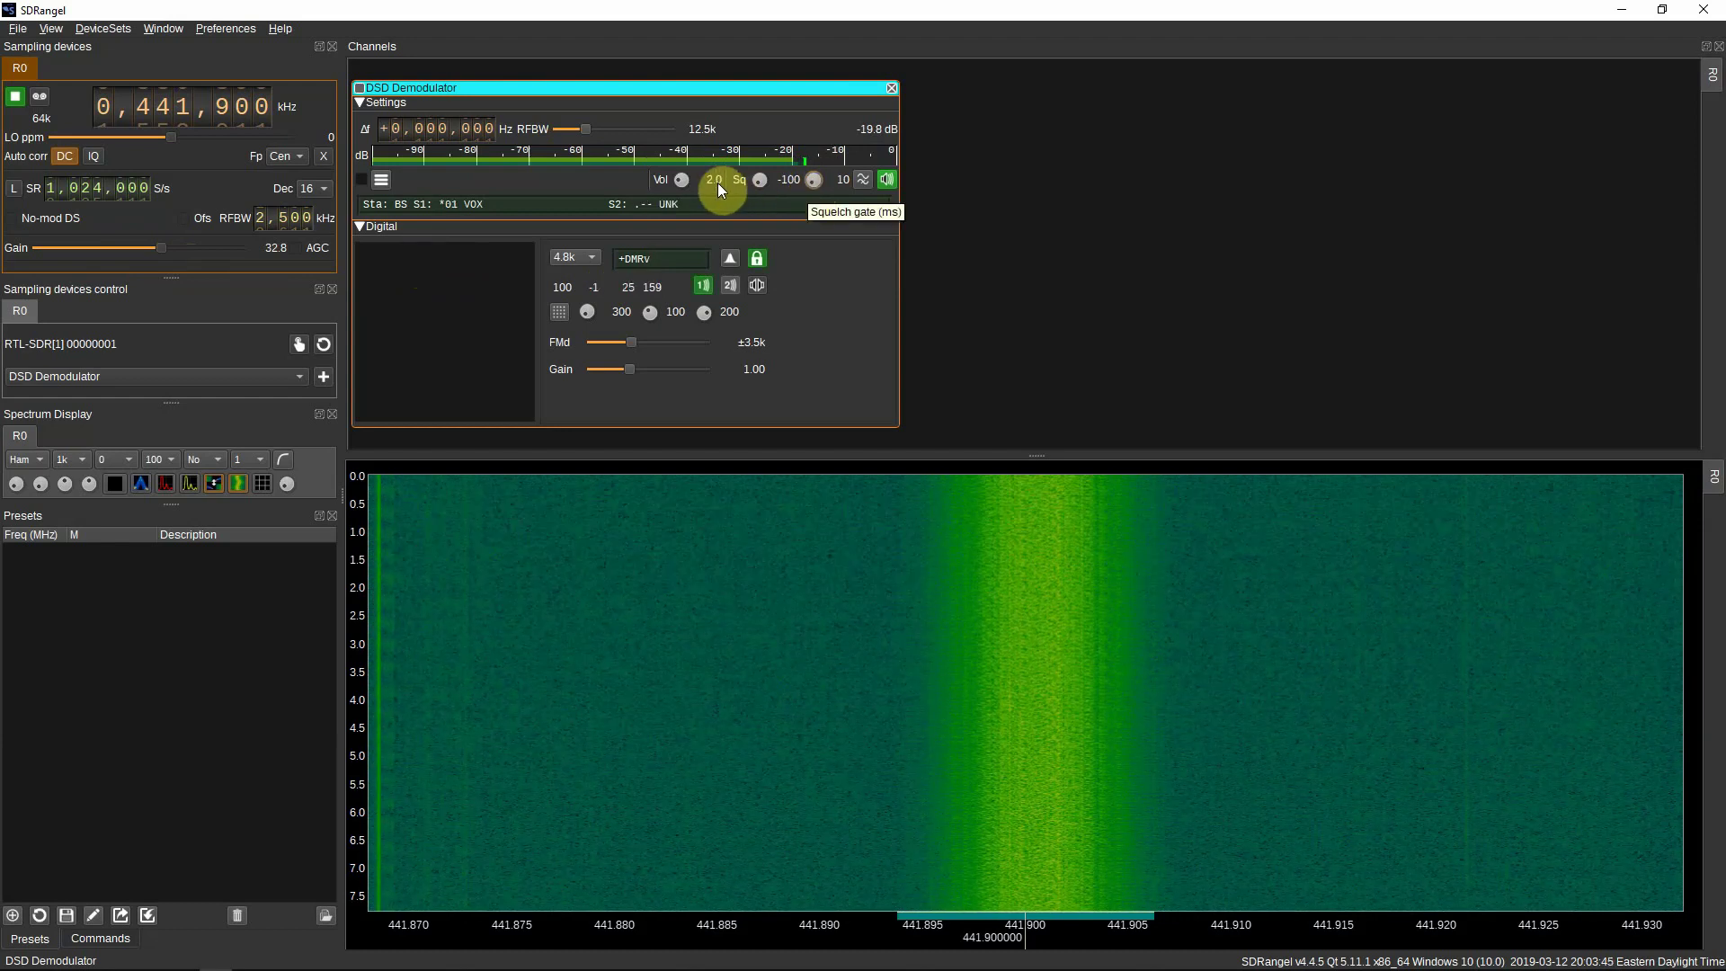
- Turn the decoder volume up to 10.0 and bring the squelch gate back to 10 ms
mouse_move(676, 181)
left_mouse_down()
mouse_move(688, 173)
mouse_move(681, 186)
left_mouse_up()
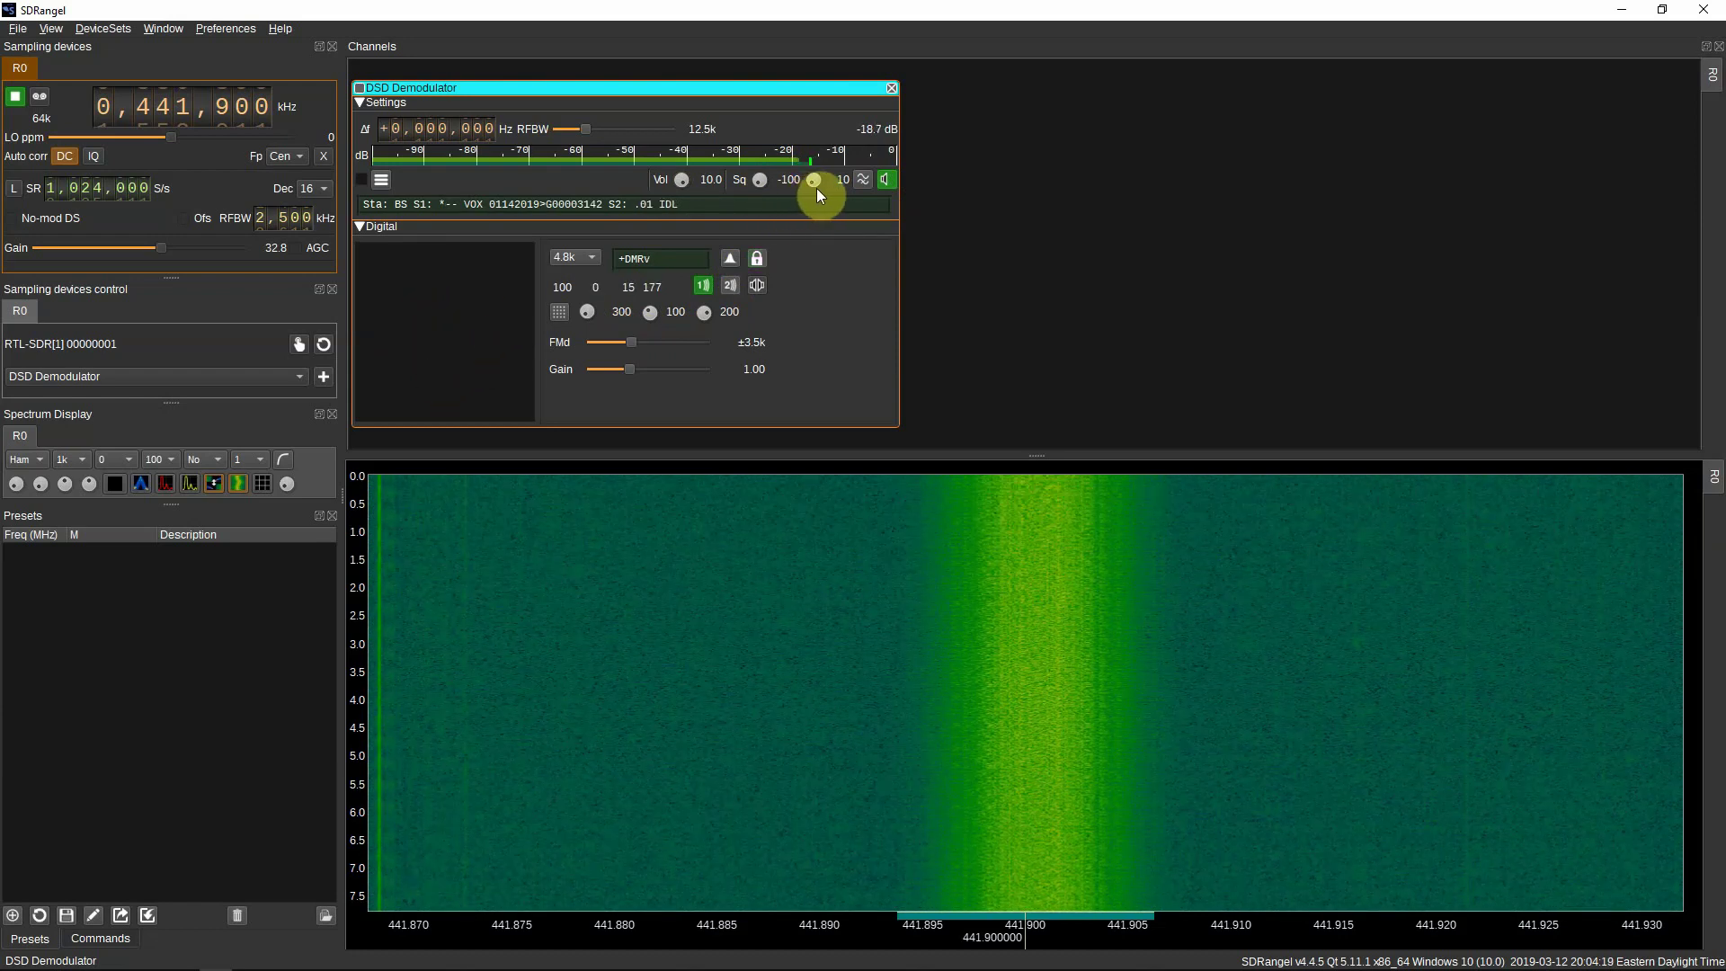
scroll(812, 181, "up", 7)
mouse_move(806, 178)
left_mouse_down()
mouse_move(827, 185)
mouse_move(806, 183)
left_mouse_up()
left_click_drag(808, 186, 811, 187)
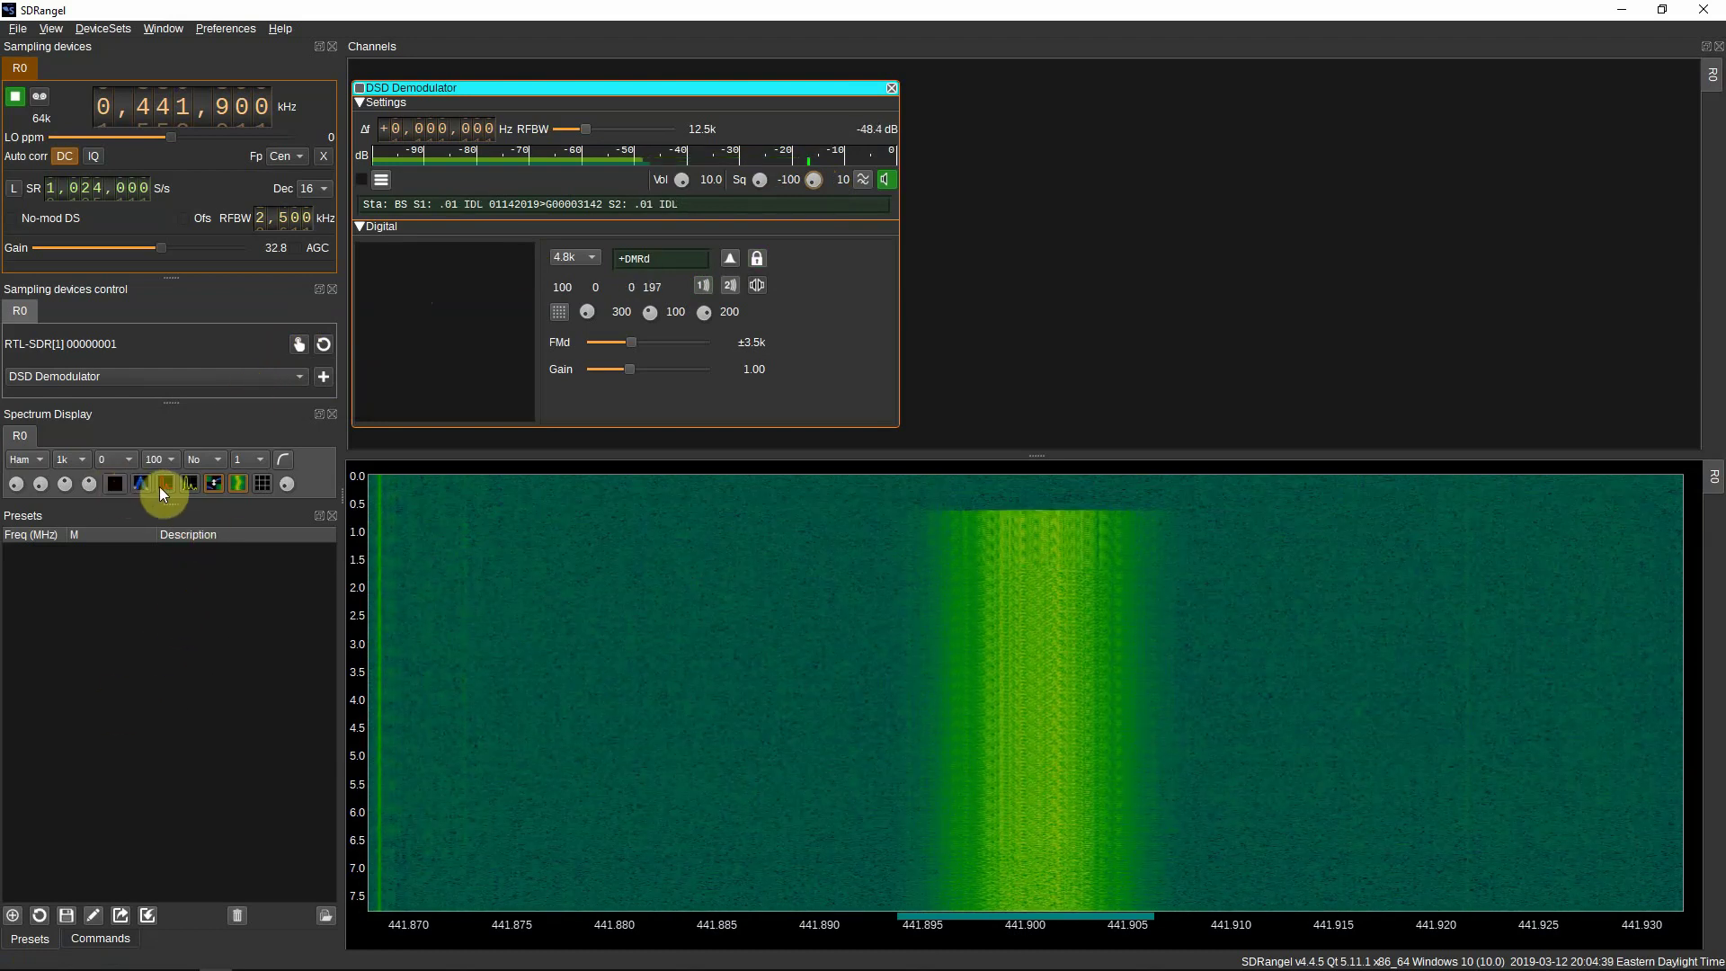
left_click(214, 484)
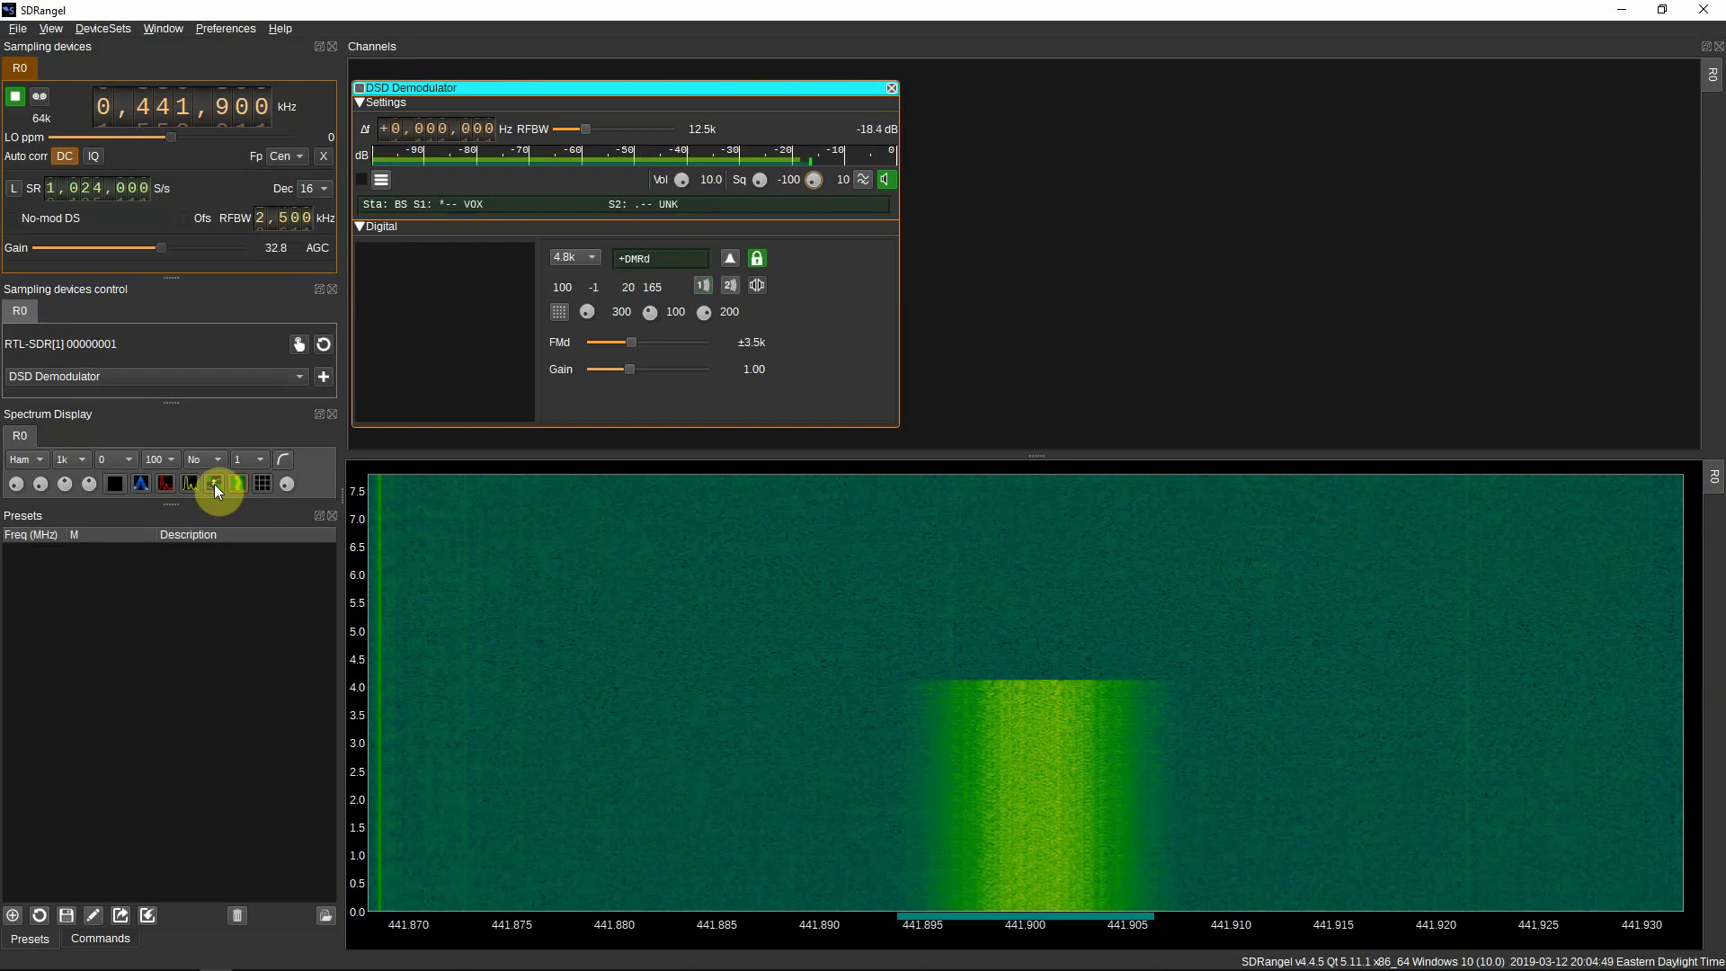
left_click(214, 484)
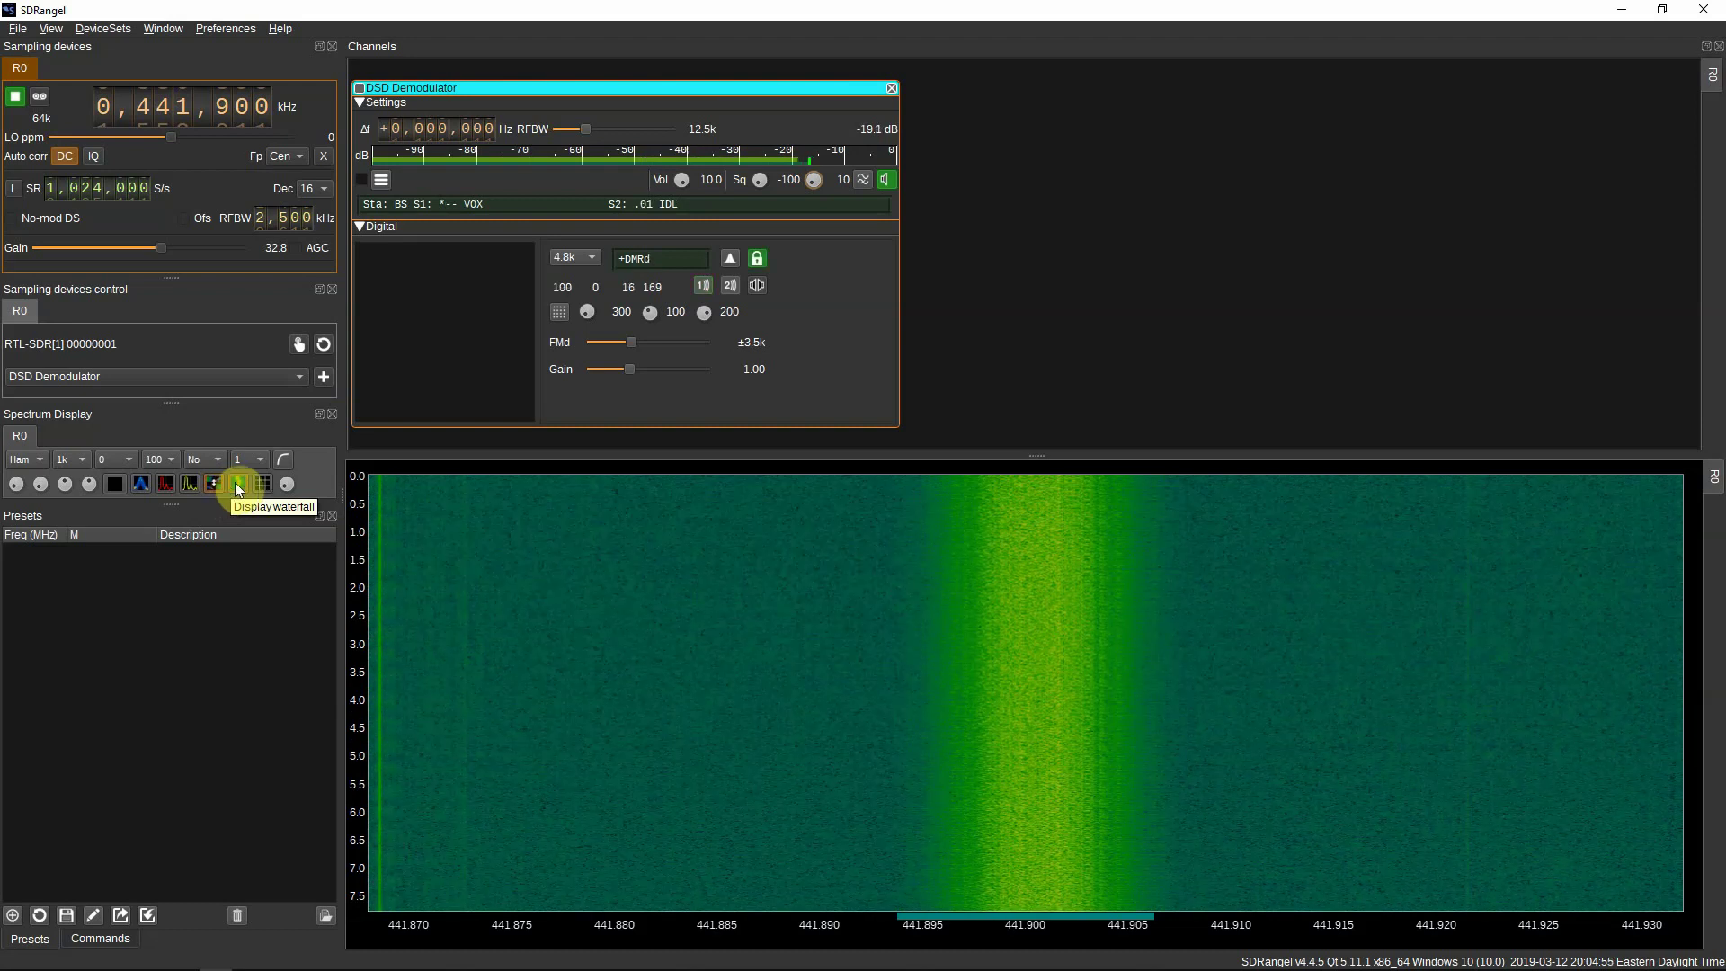
left_click(235, 482)
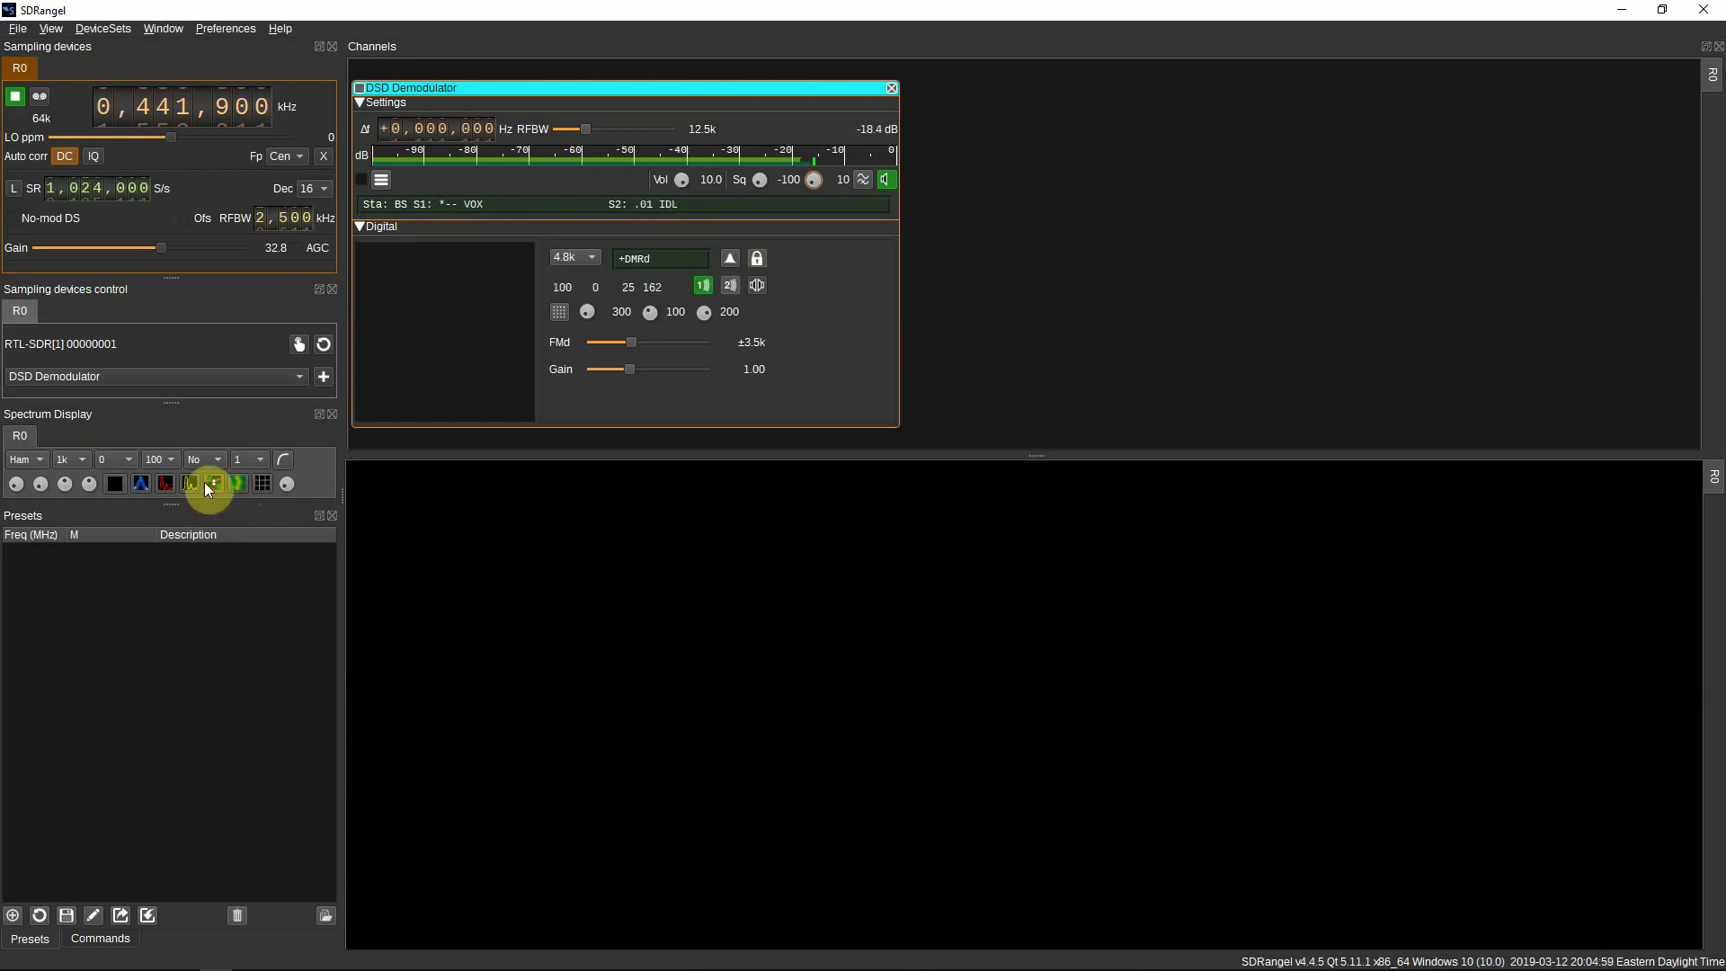
left_click(193, 483)
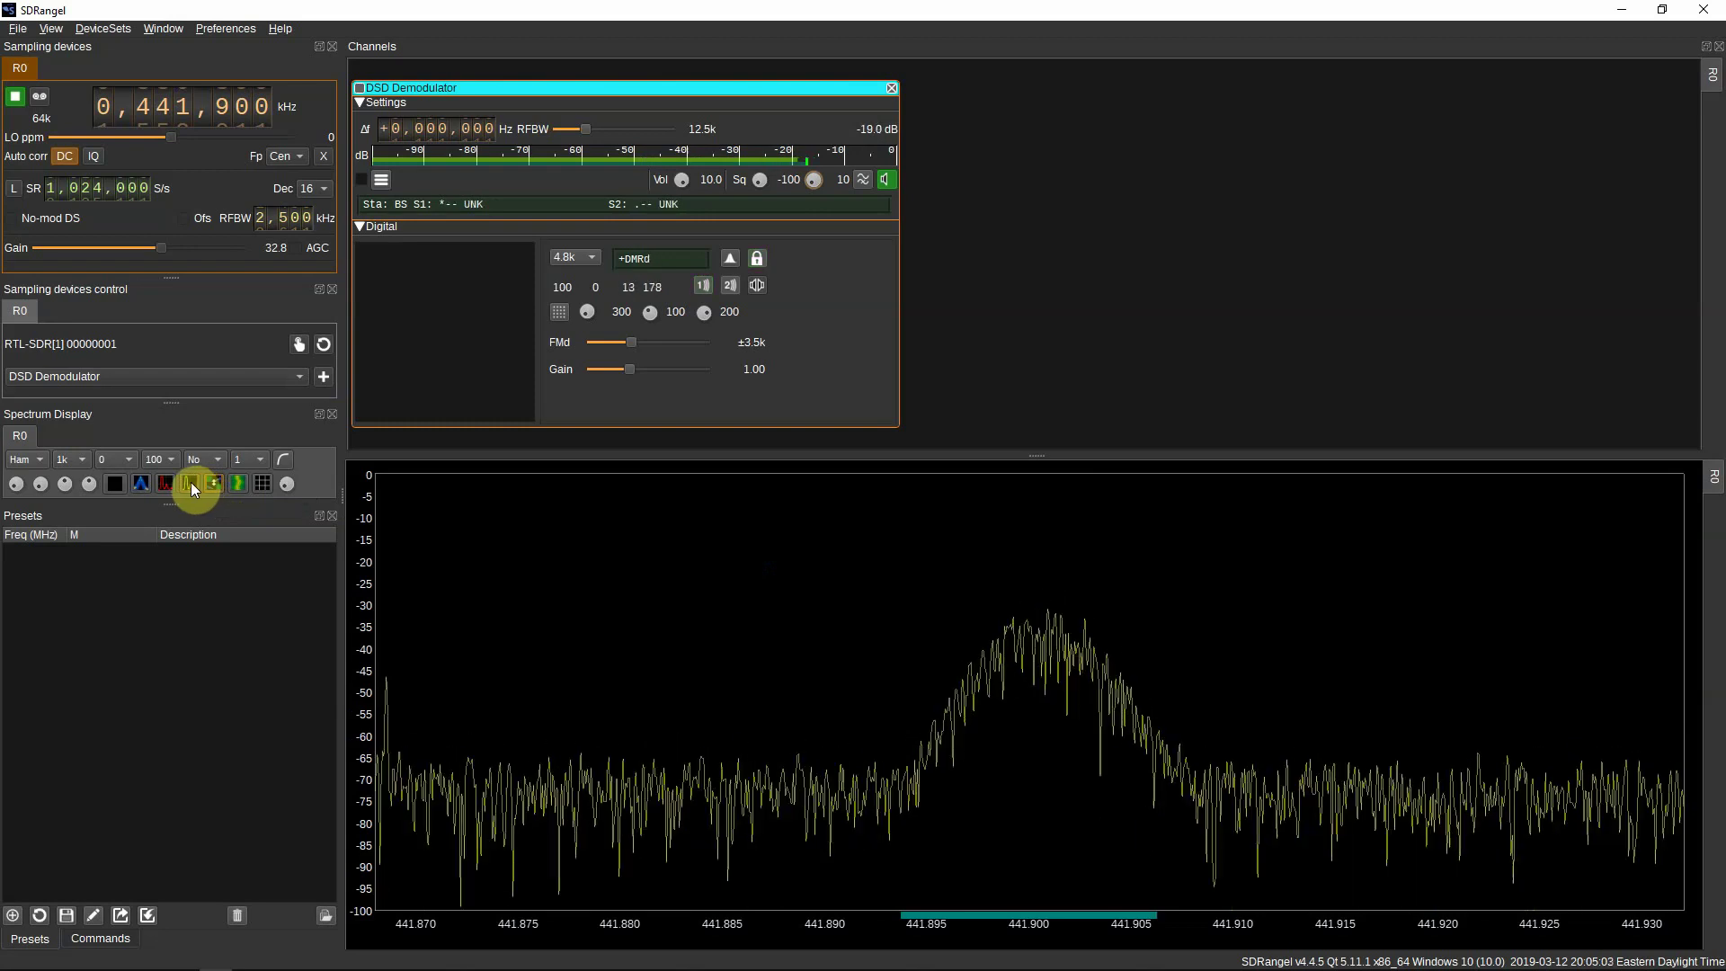
left_click(189, 482)
left_click(170, 484)
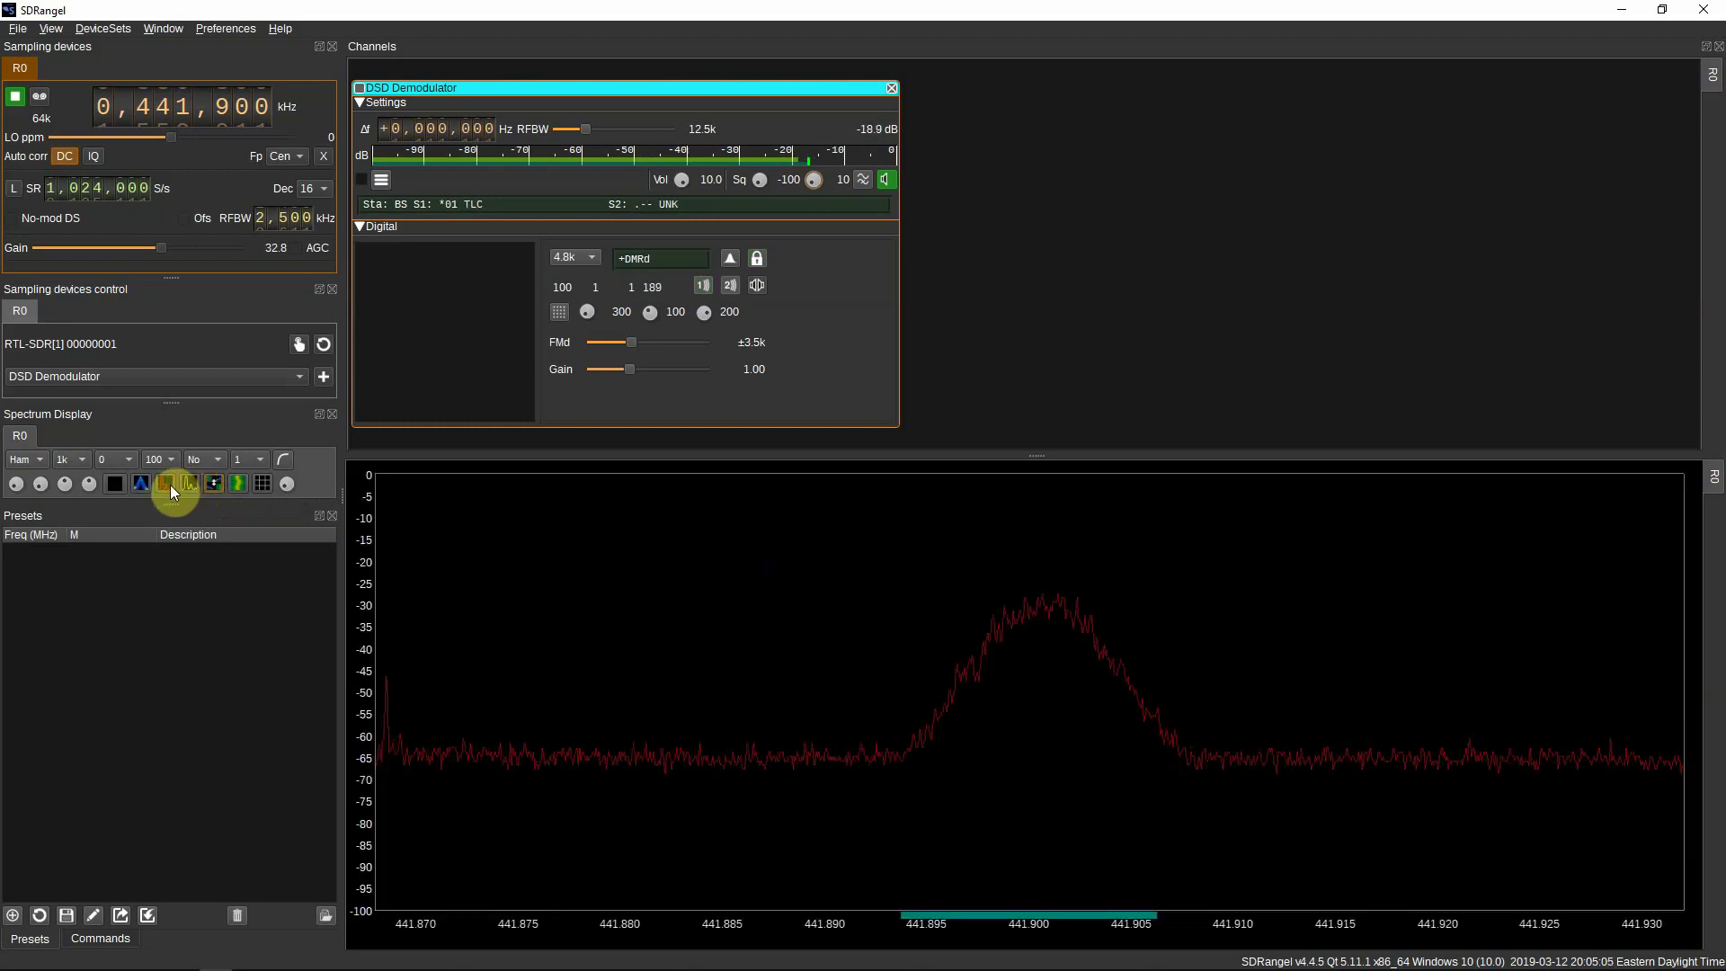
left_click(170, 483)
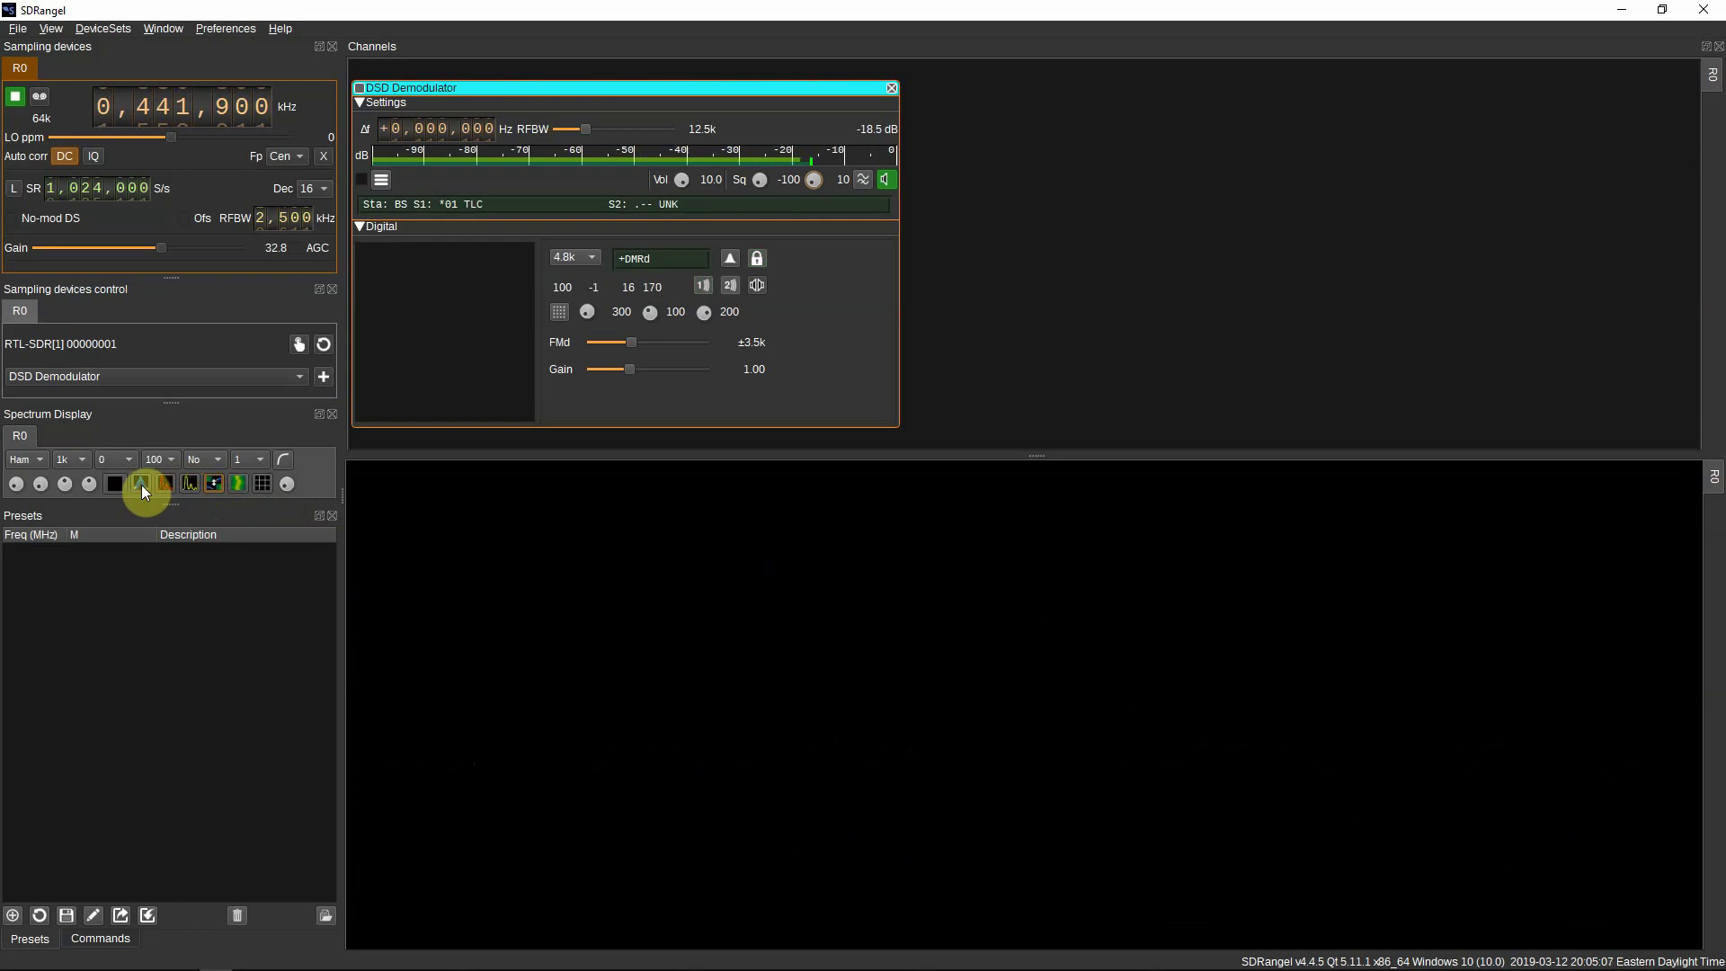
left_click(142, 484)
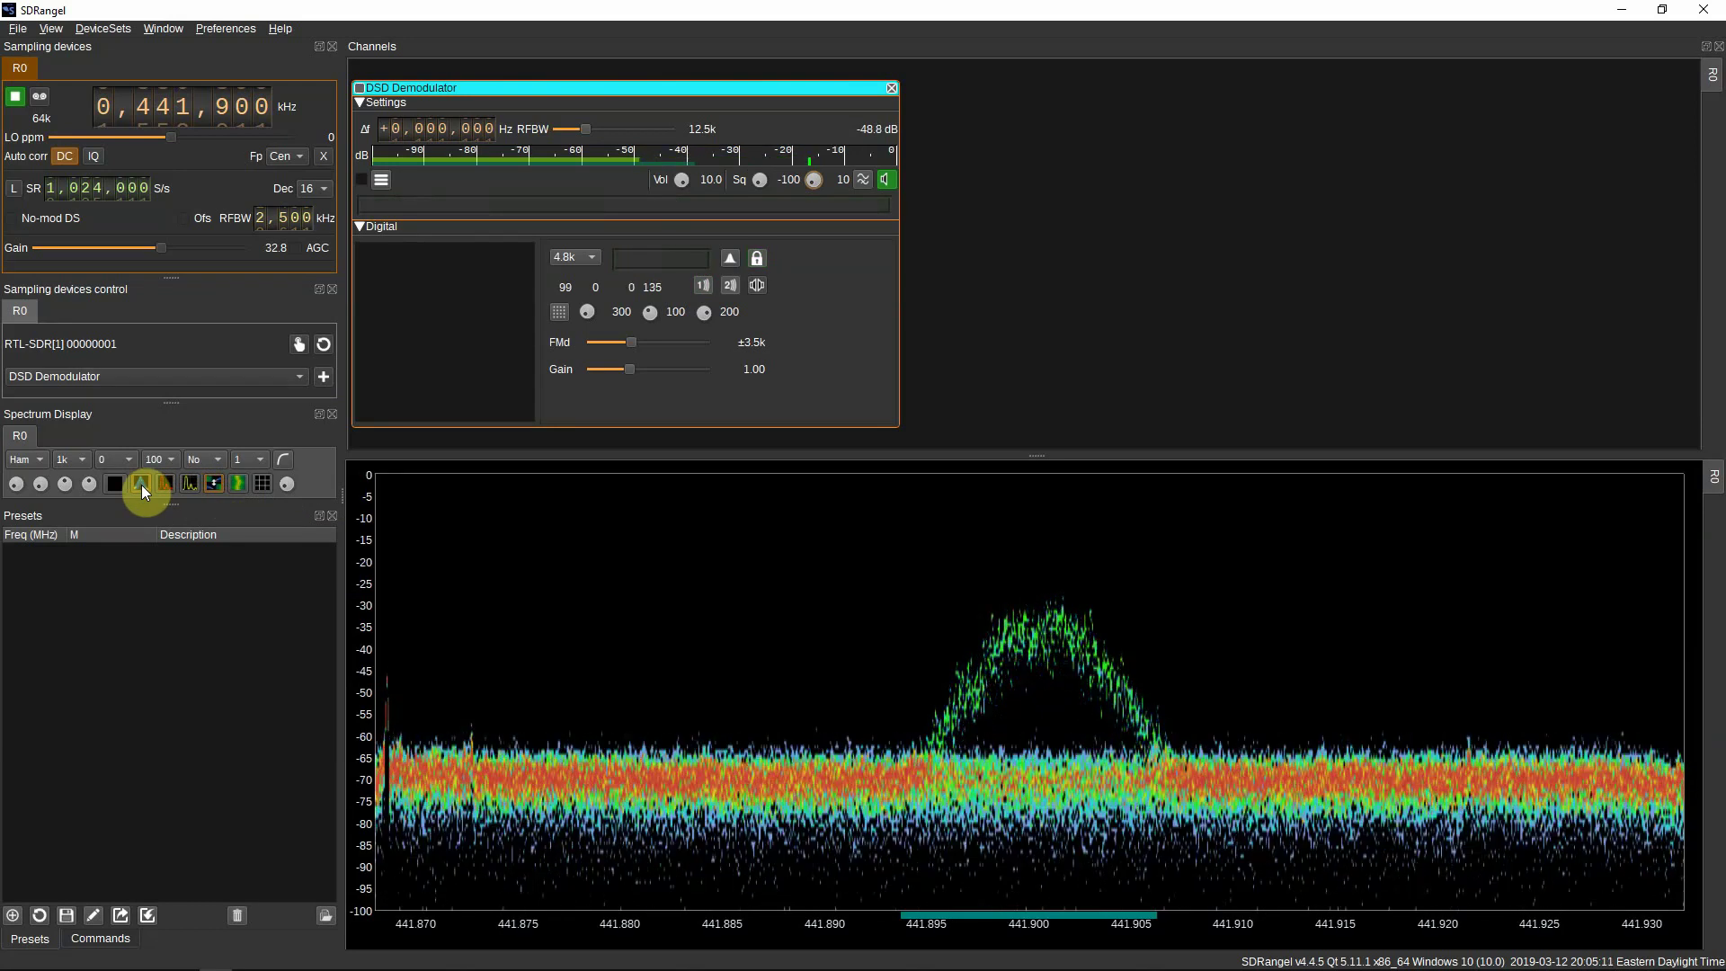
left_click(142, 484)
left_click(237, 482)
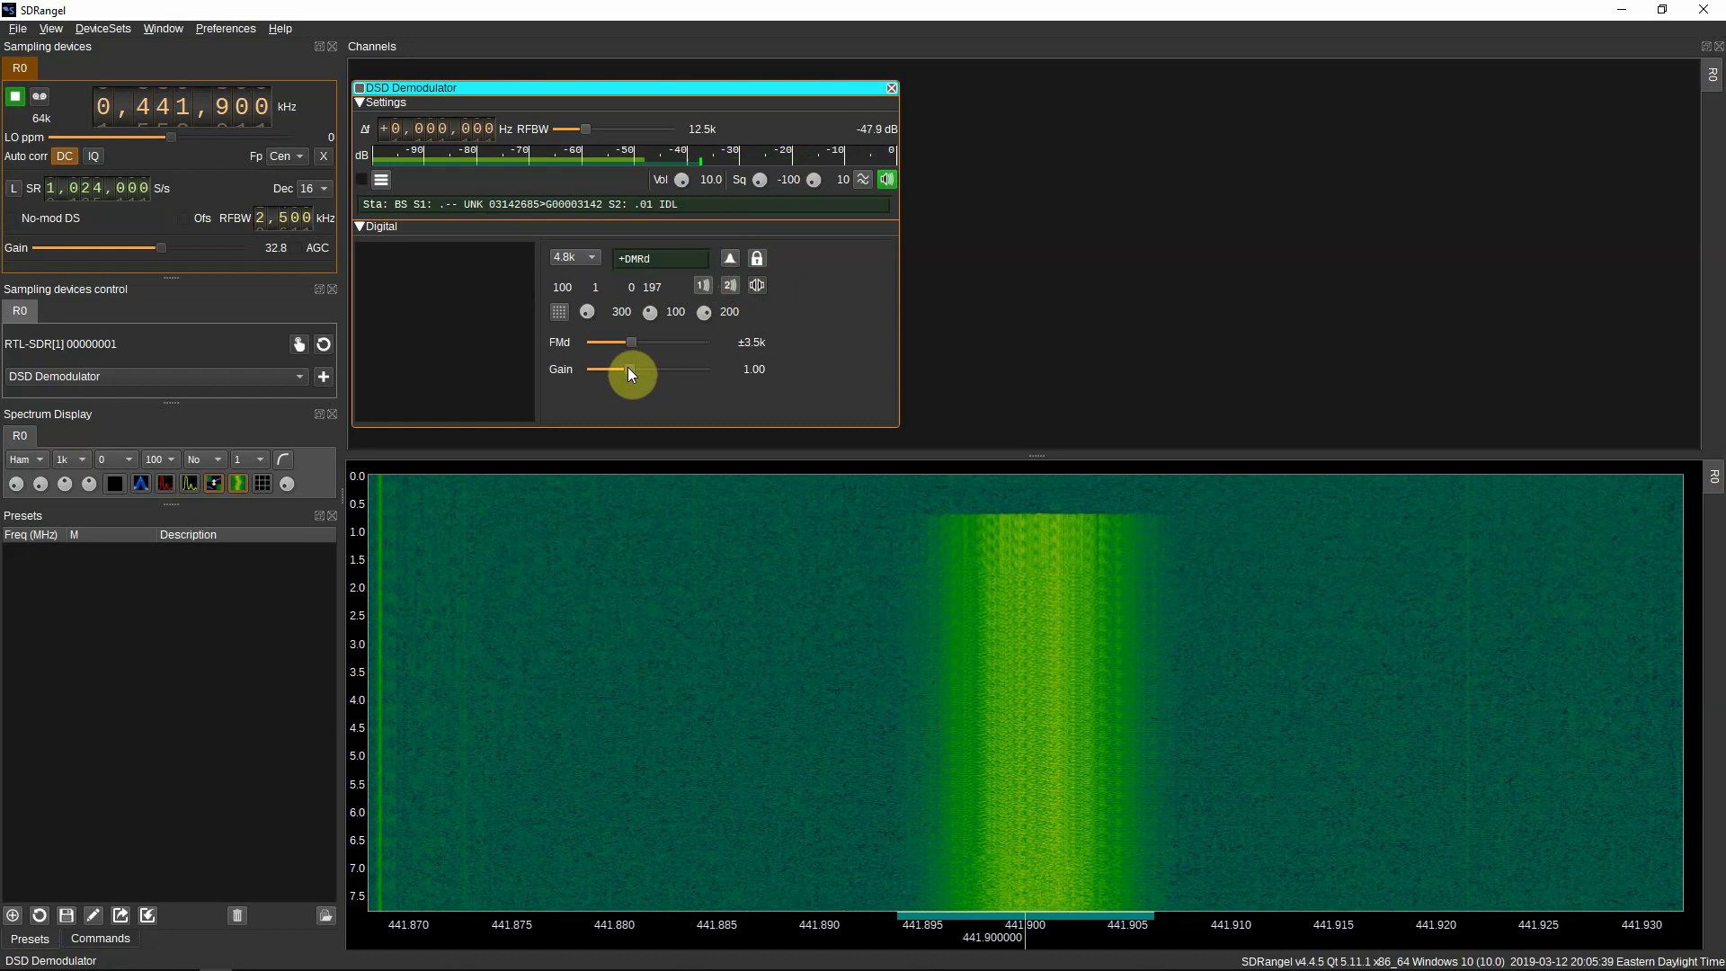
- Raise the decoder input gain to 1.20, then remove the DSD Demodulator channel
left_click_drag(632, 369, 645, 369)
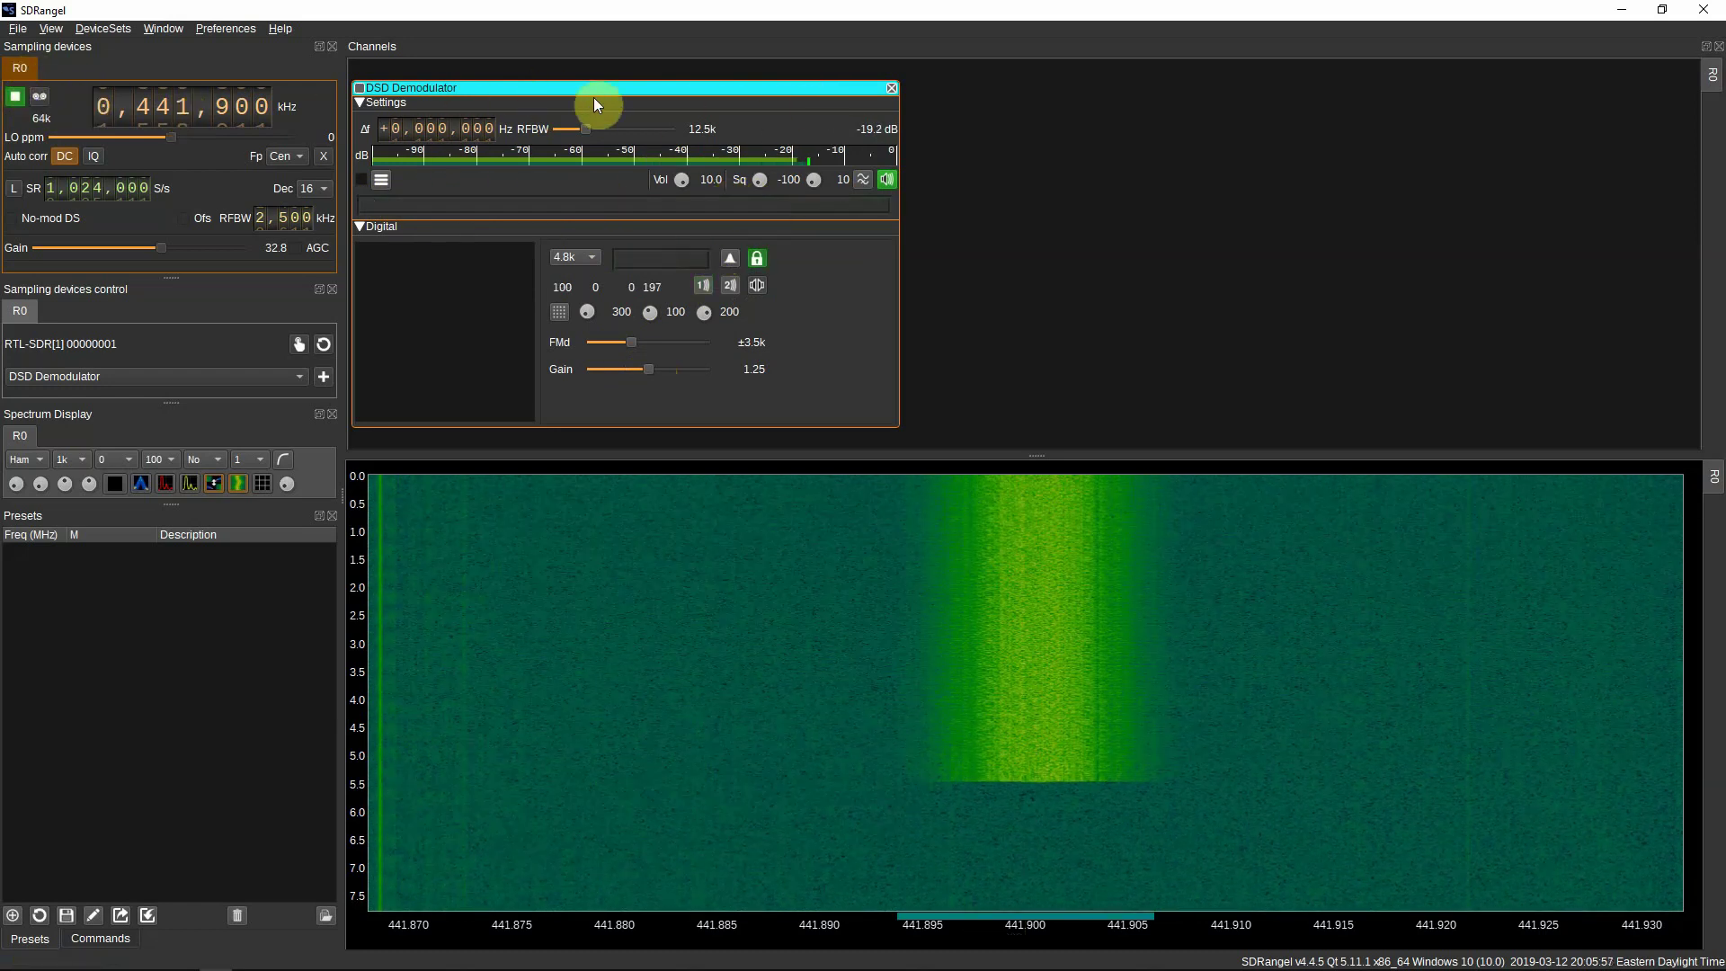
left_click(891, 87)
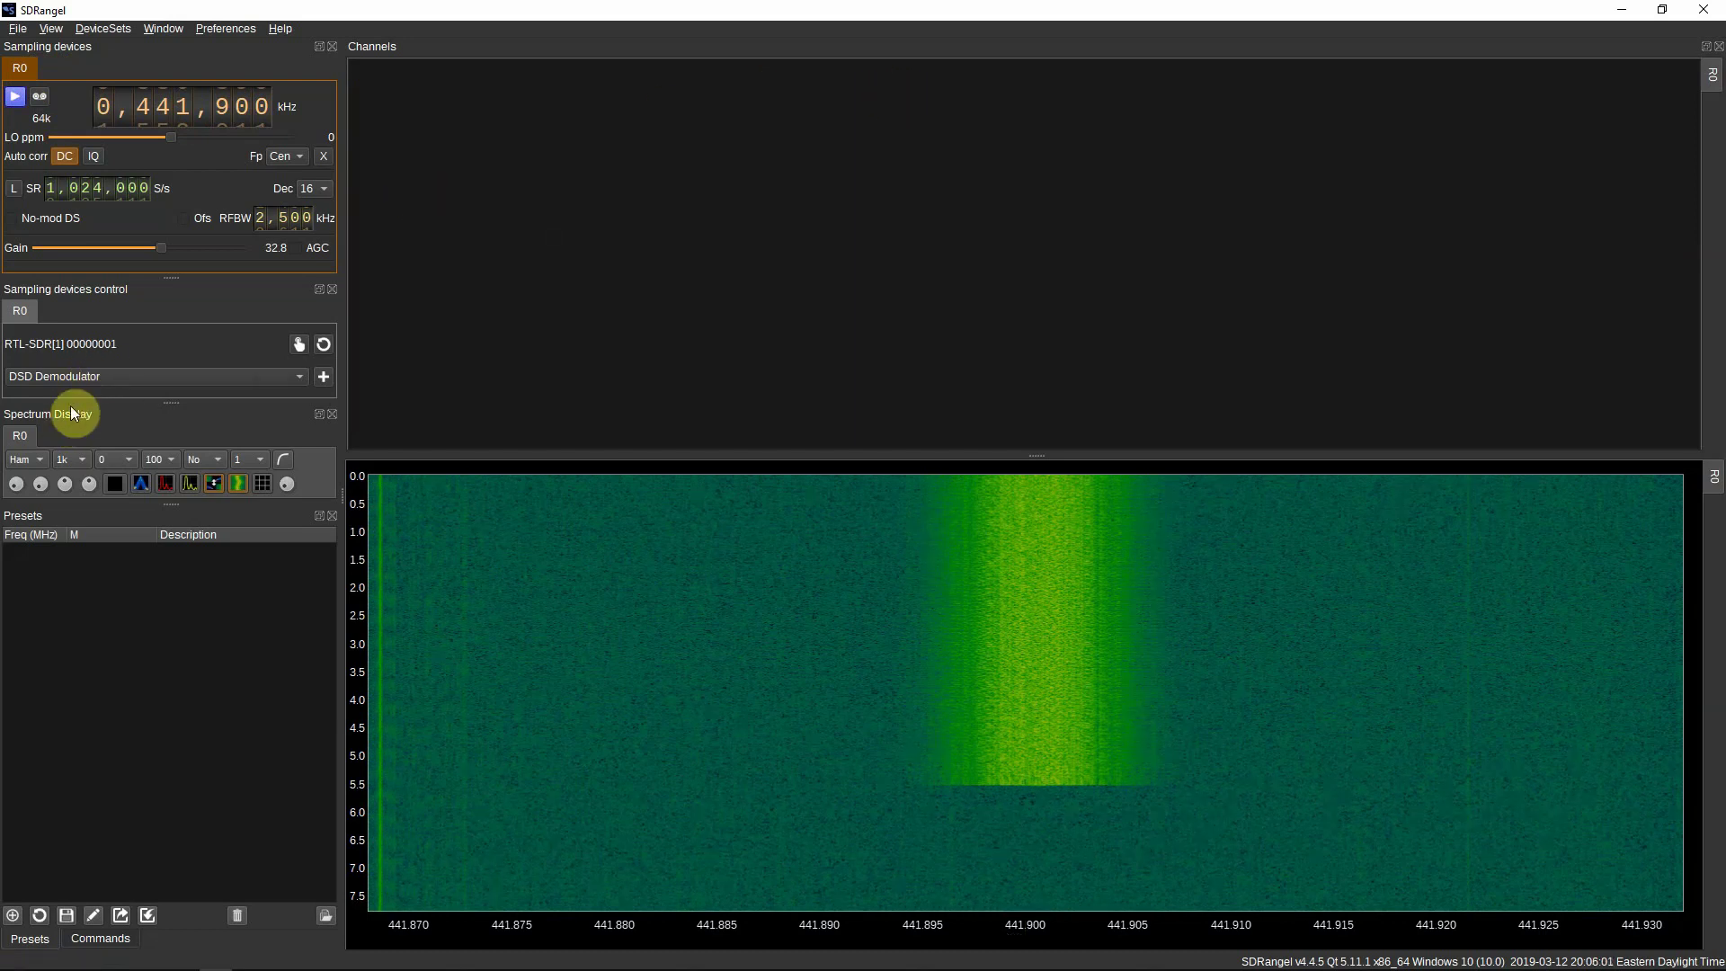
- Browse the available sampling devices and cancel, keeping the RTL-SDR selected
left_click(300, 344)
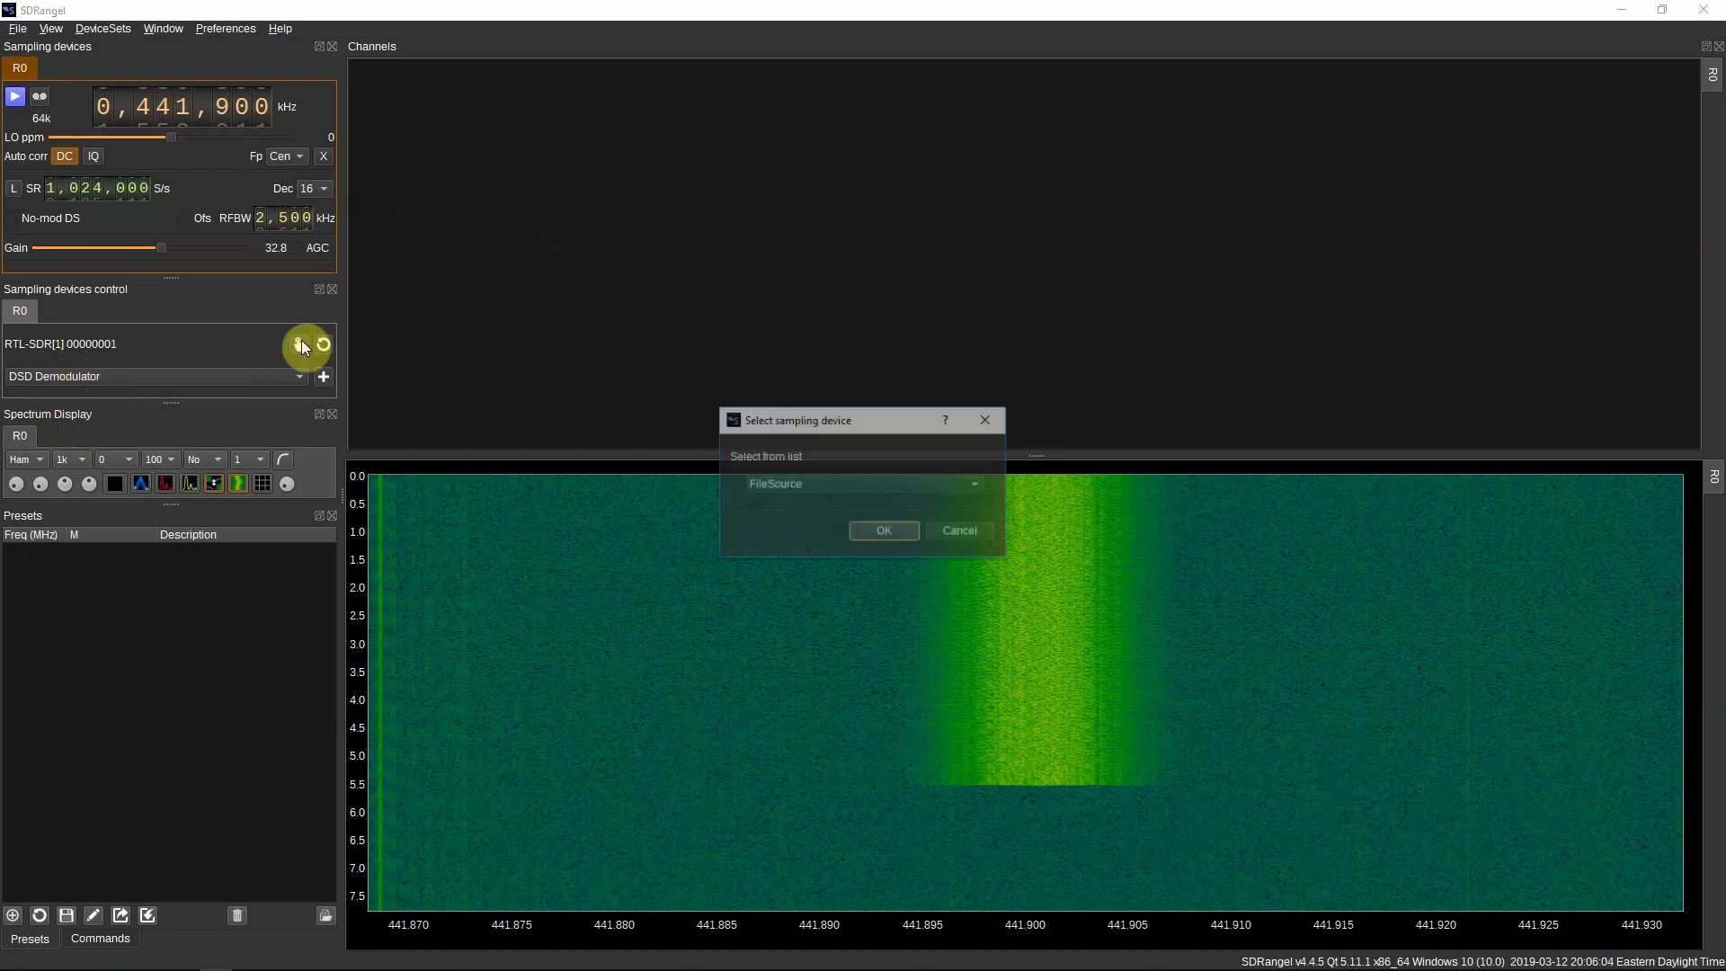
left_click(828, 477)
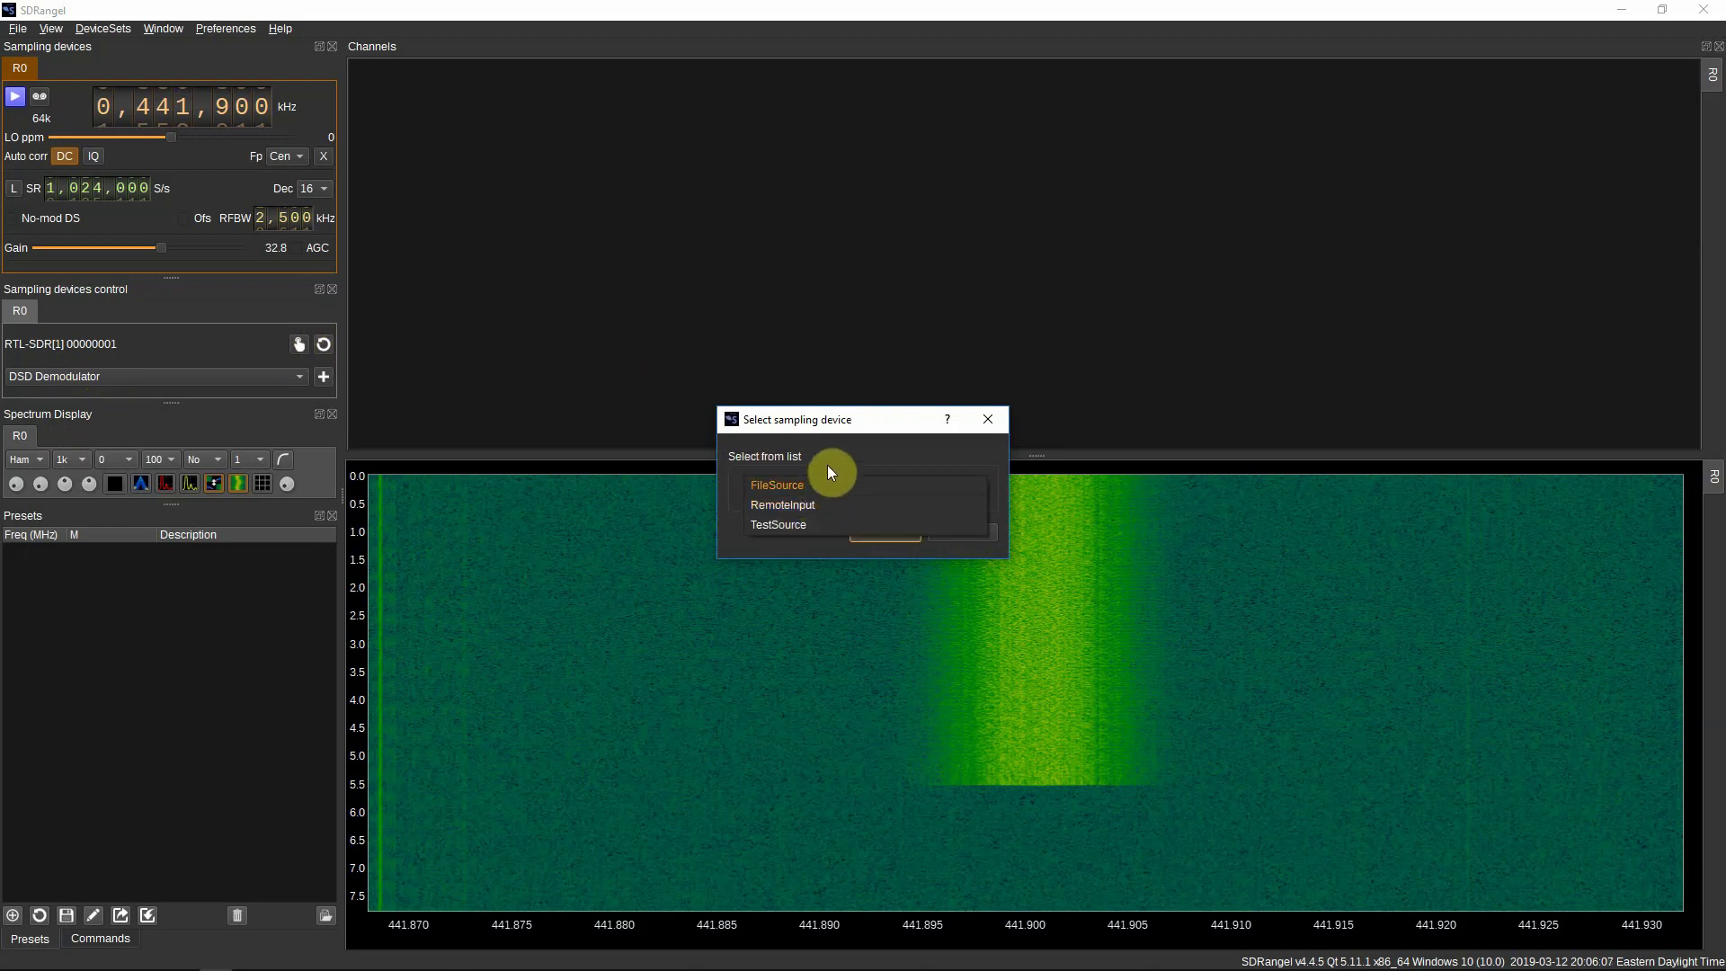
left_click(910, 452)
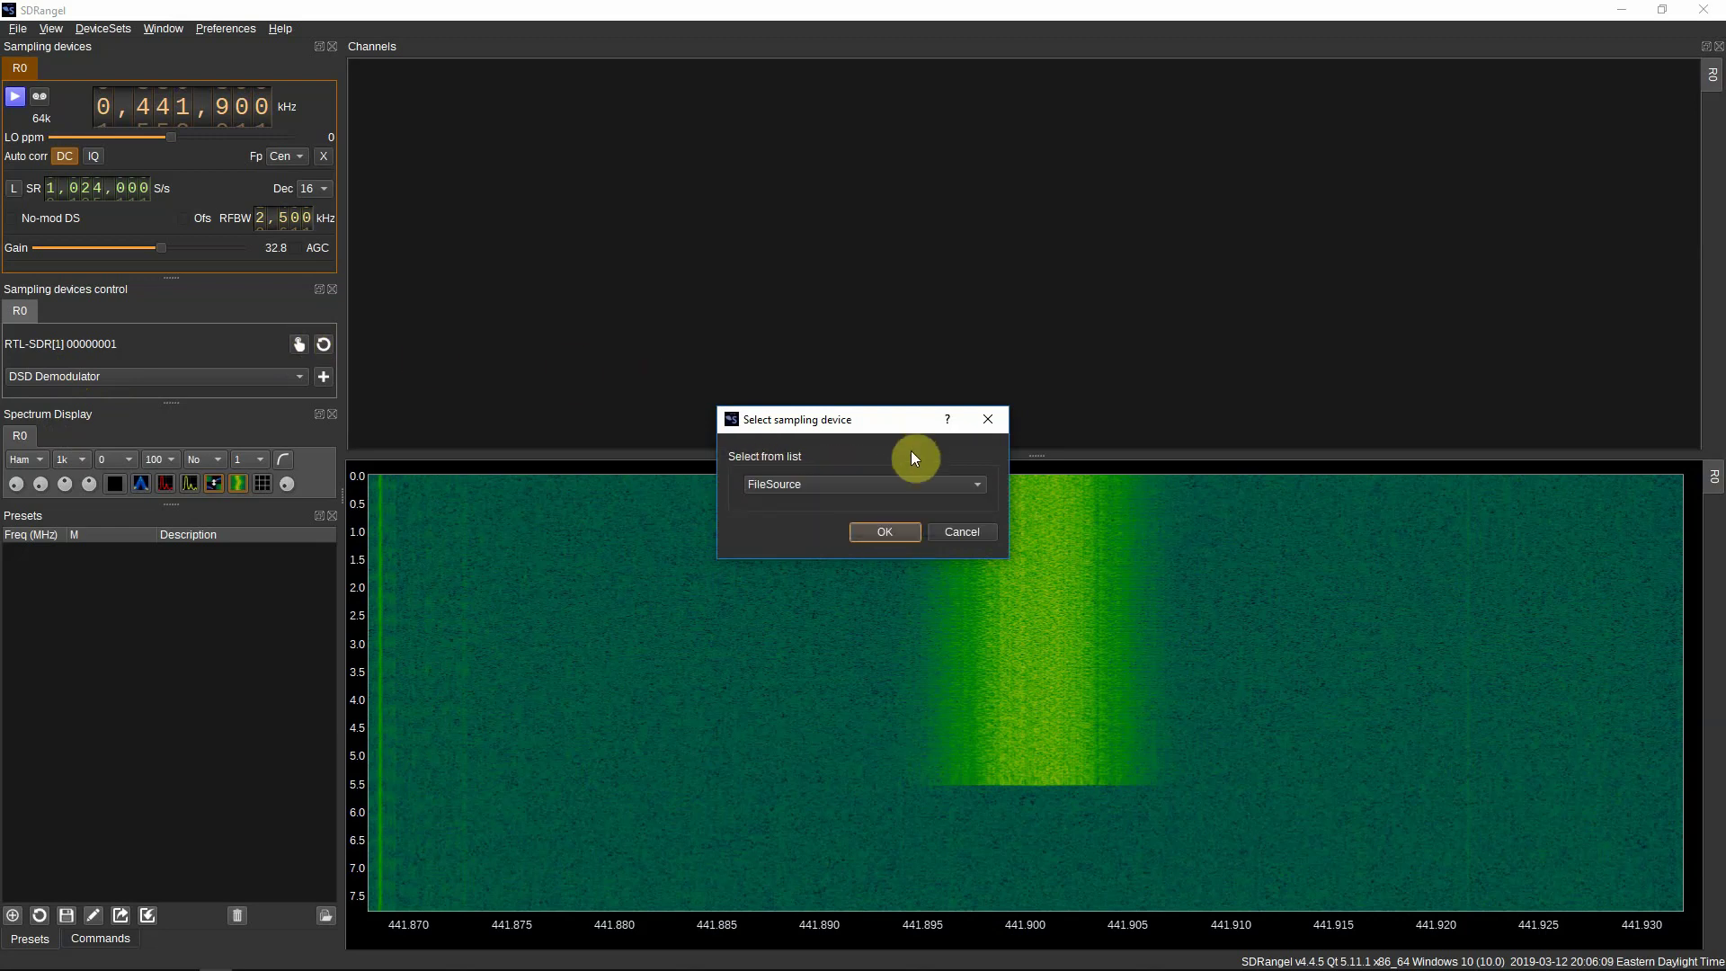
left_click(936, 536)
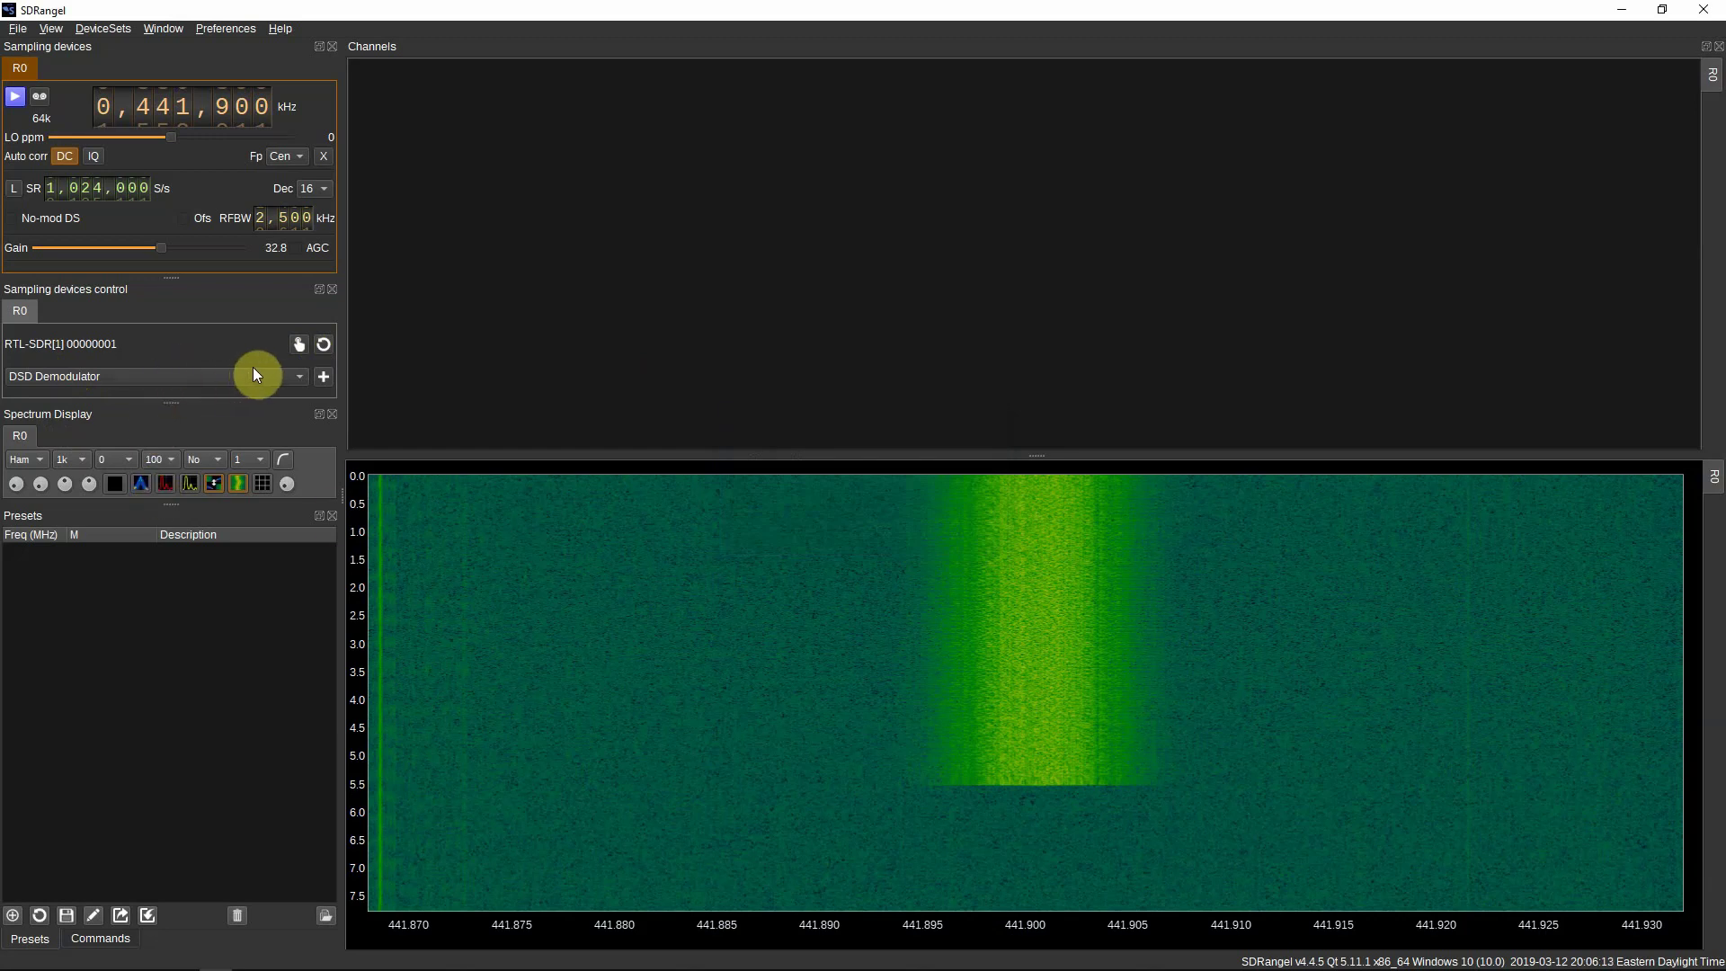
- Add a new DSD Demodulator channel to the RTL-SDR
left_click(204, 378)
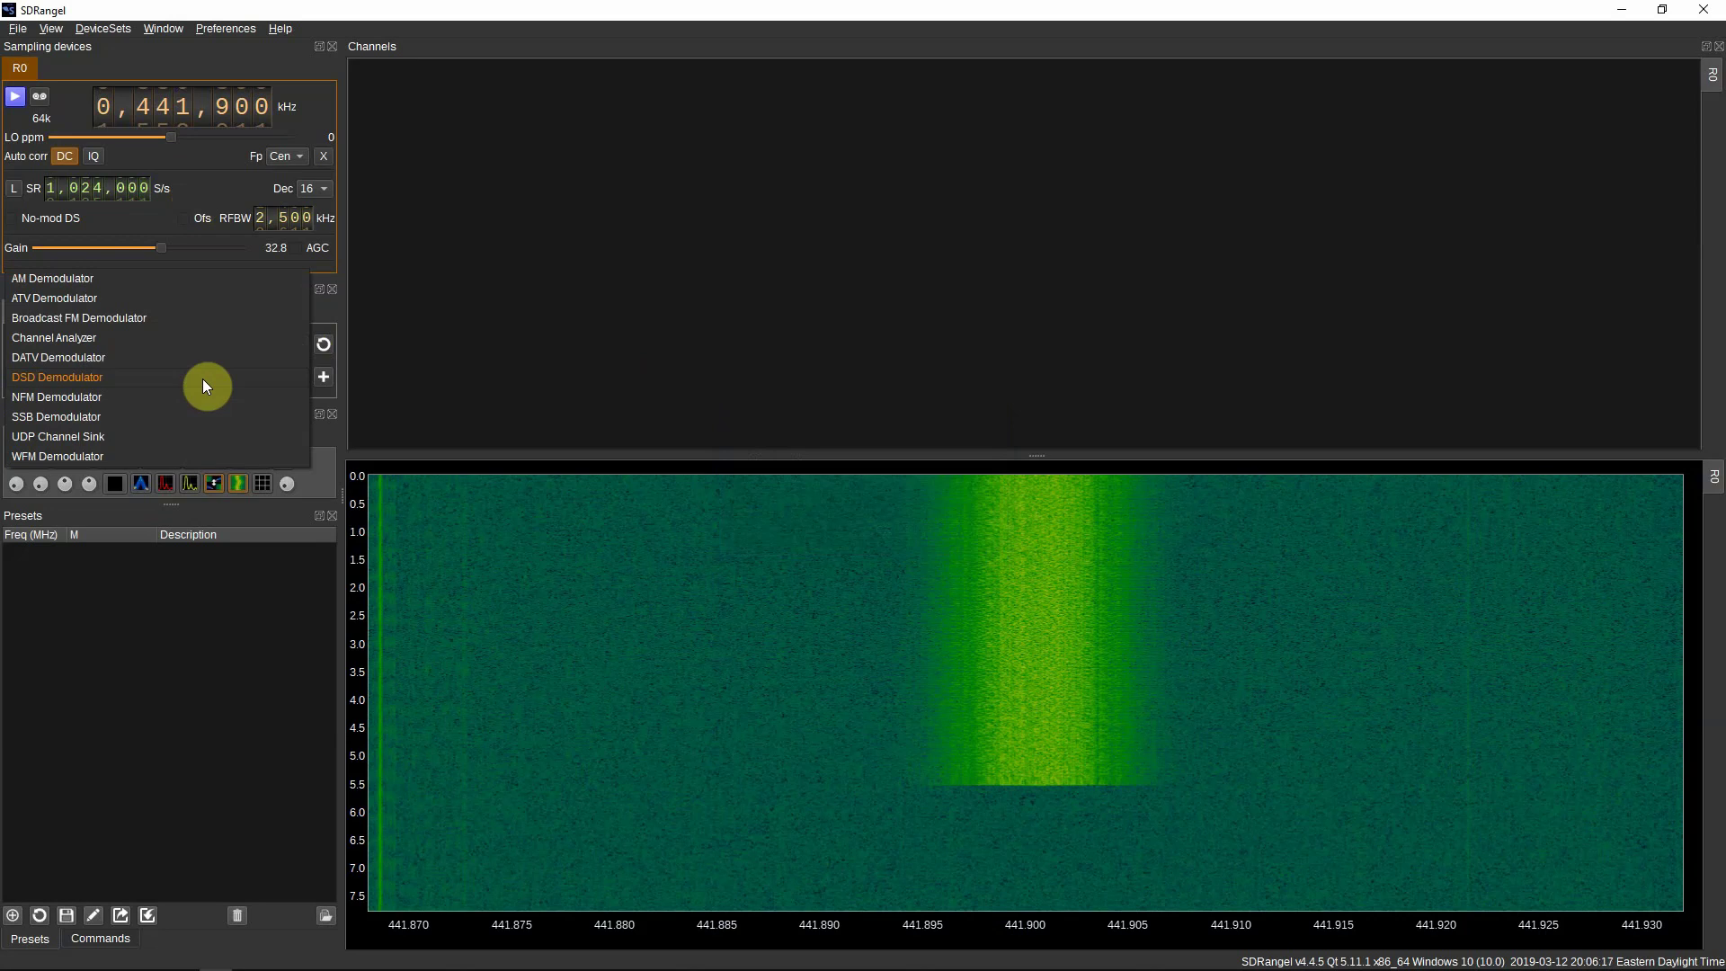
left_click(203, 378)
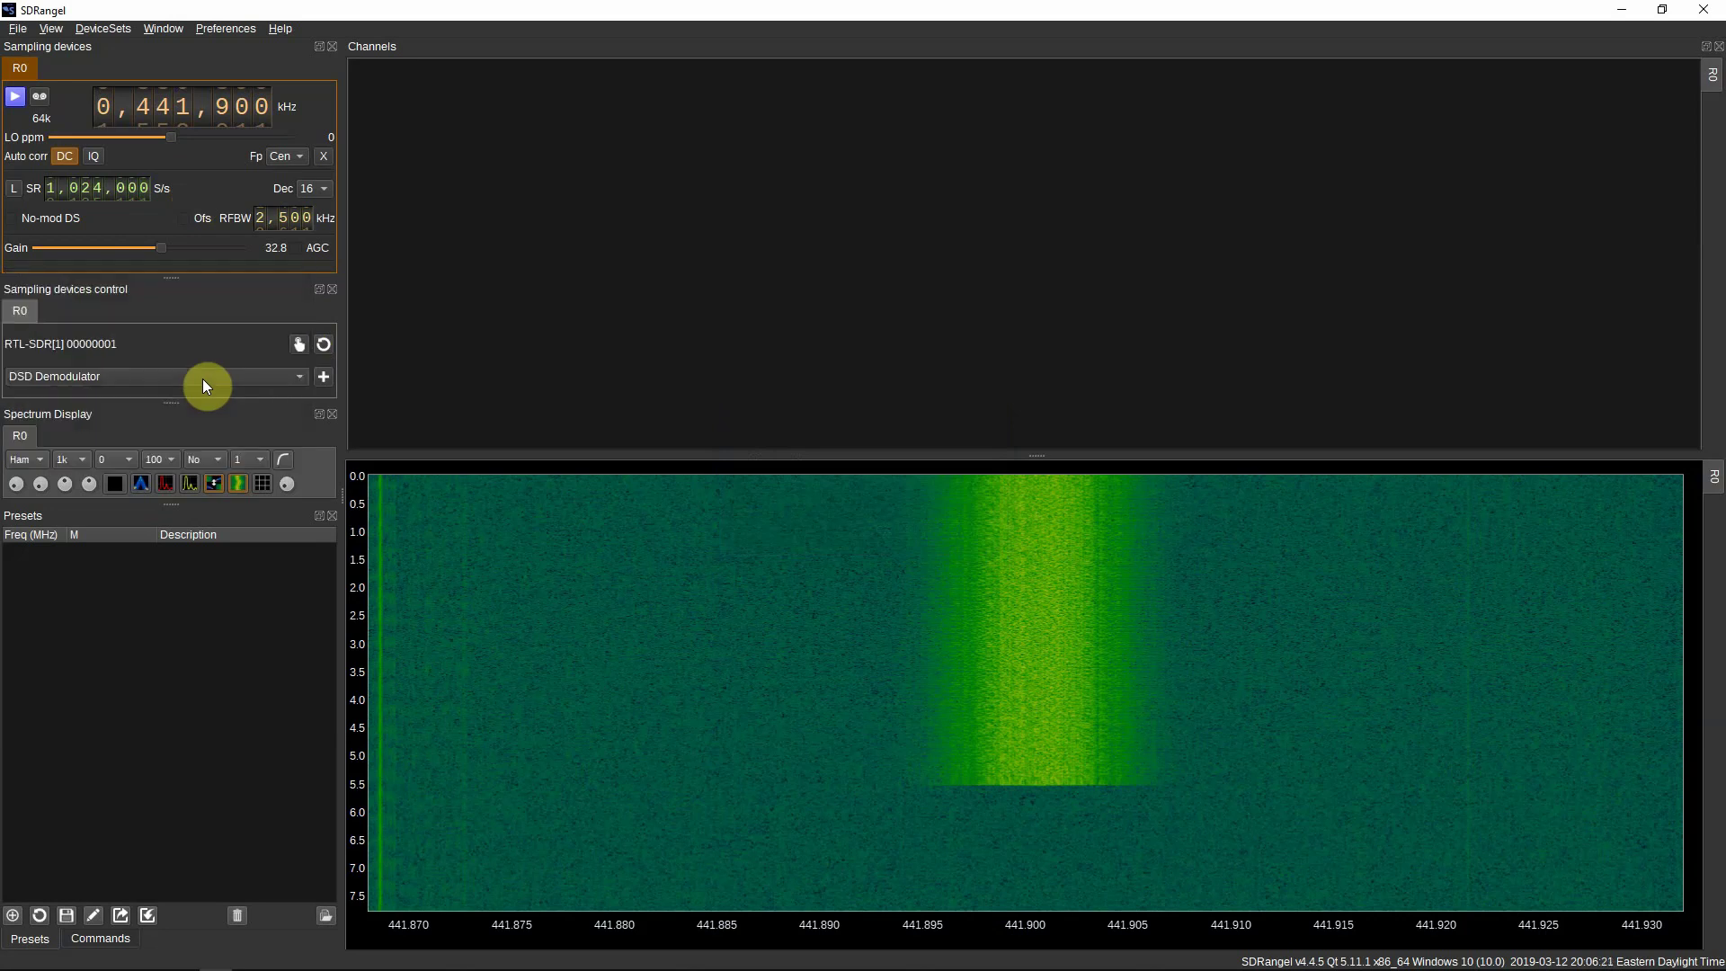
left_click(323, 378)
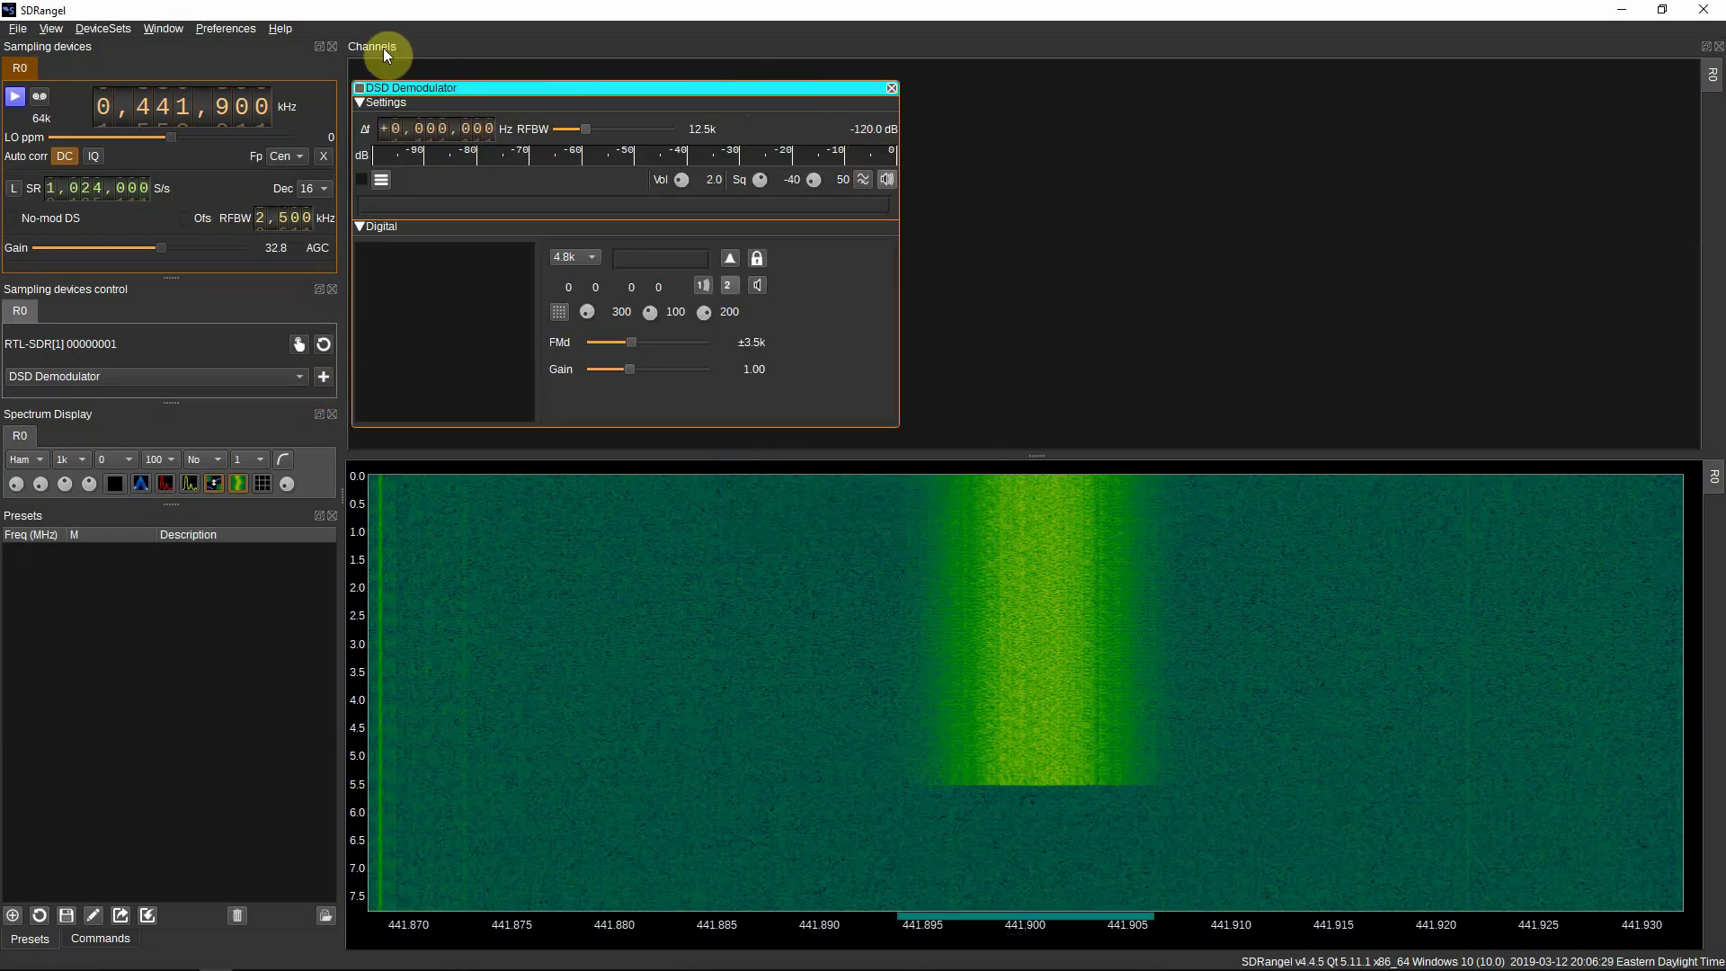
- Float the Channels panel as a separate window, moving it around and making it narrower
left_click_drag(381, 47, 478, 47)
left_click_drag(752, 120, 435, 430)
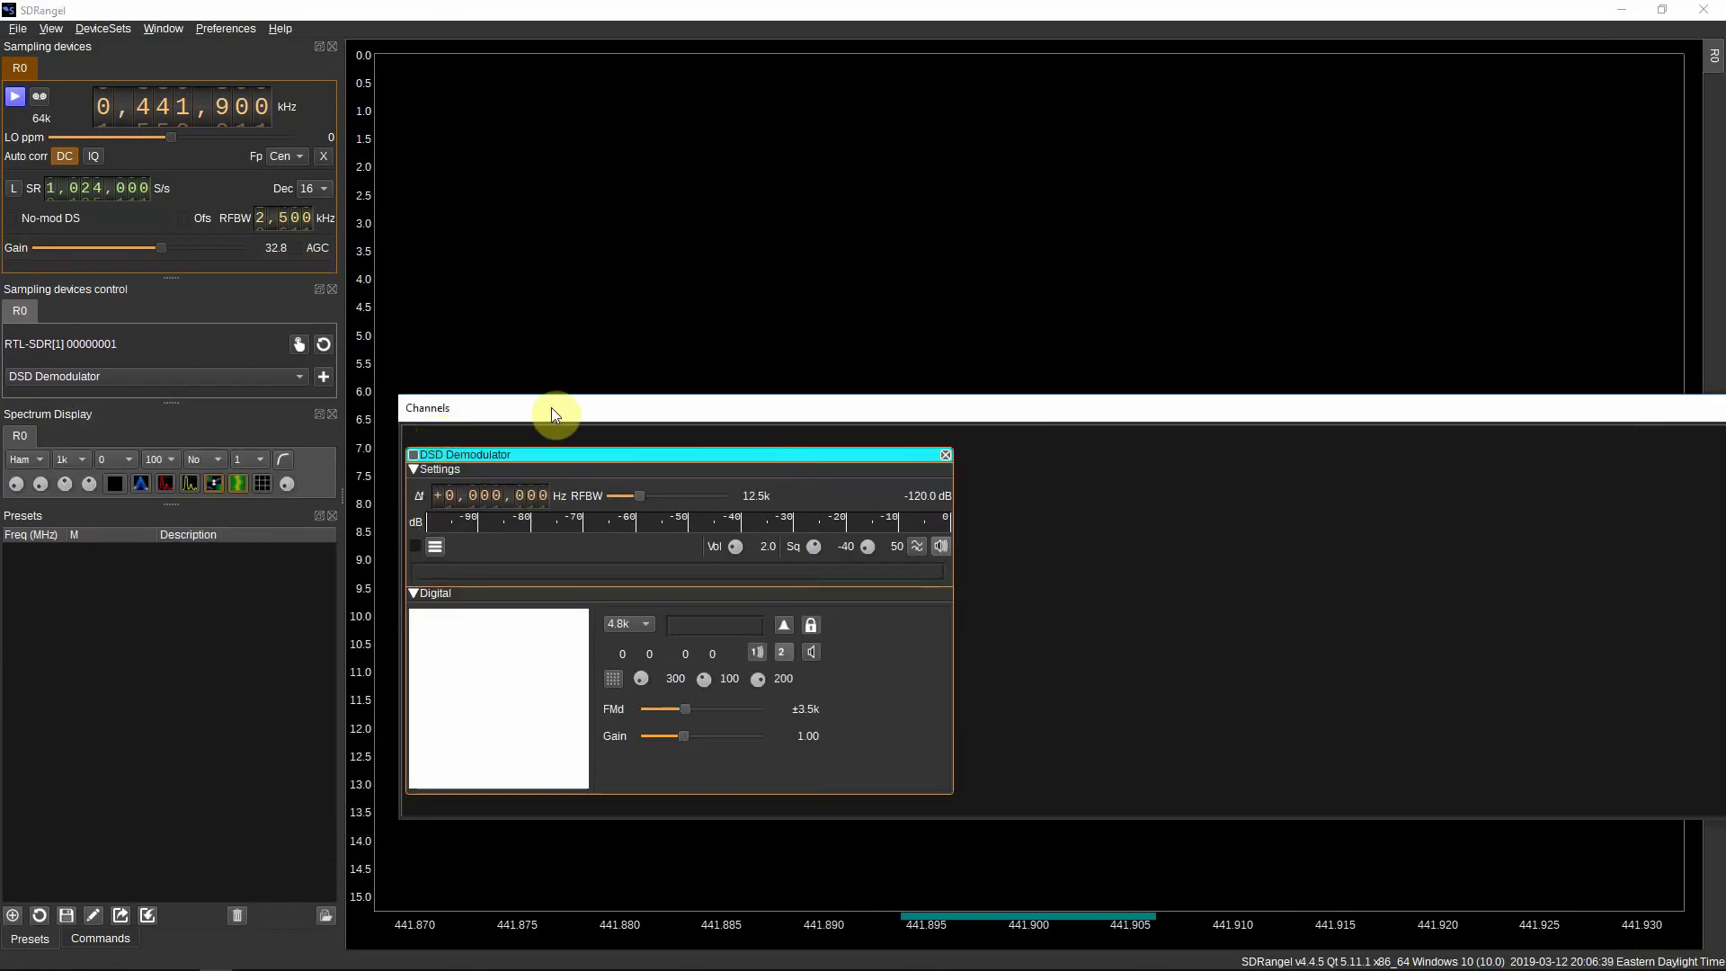
left_click_drag(559, 408, 391, 335)
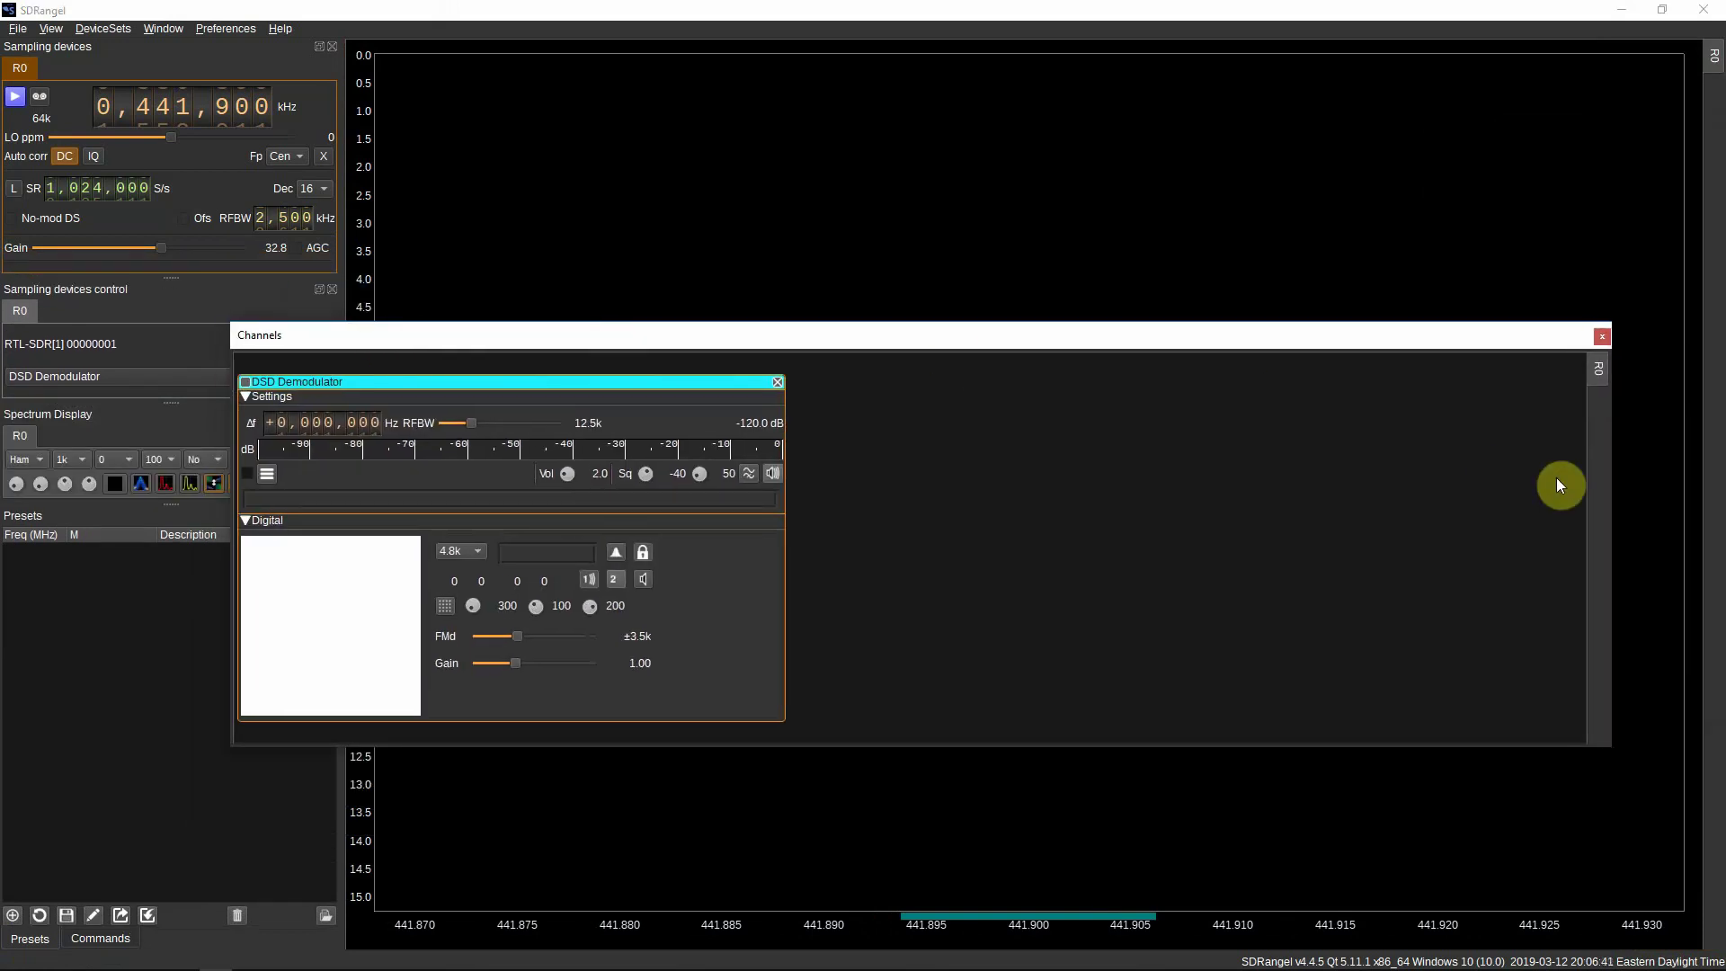
left_click_drag(1610, 478, 820, 482)
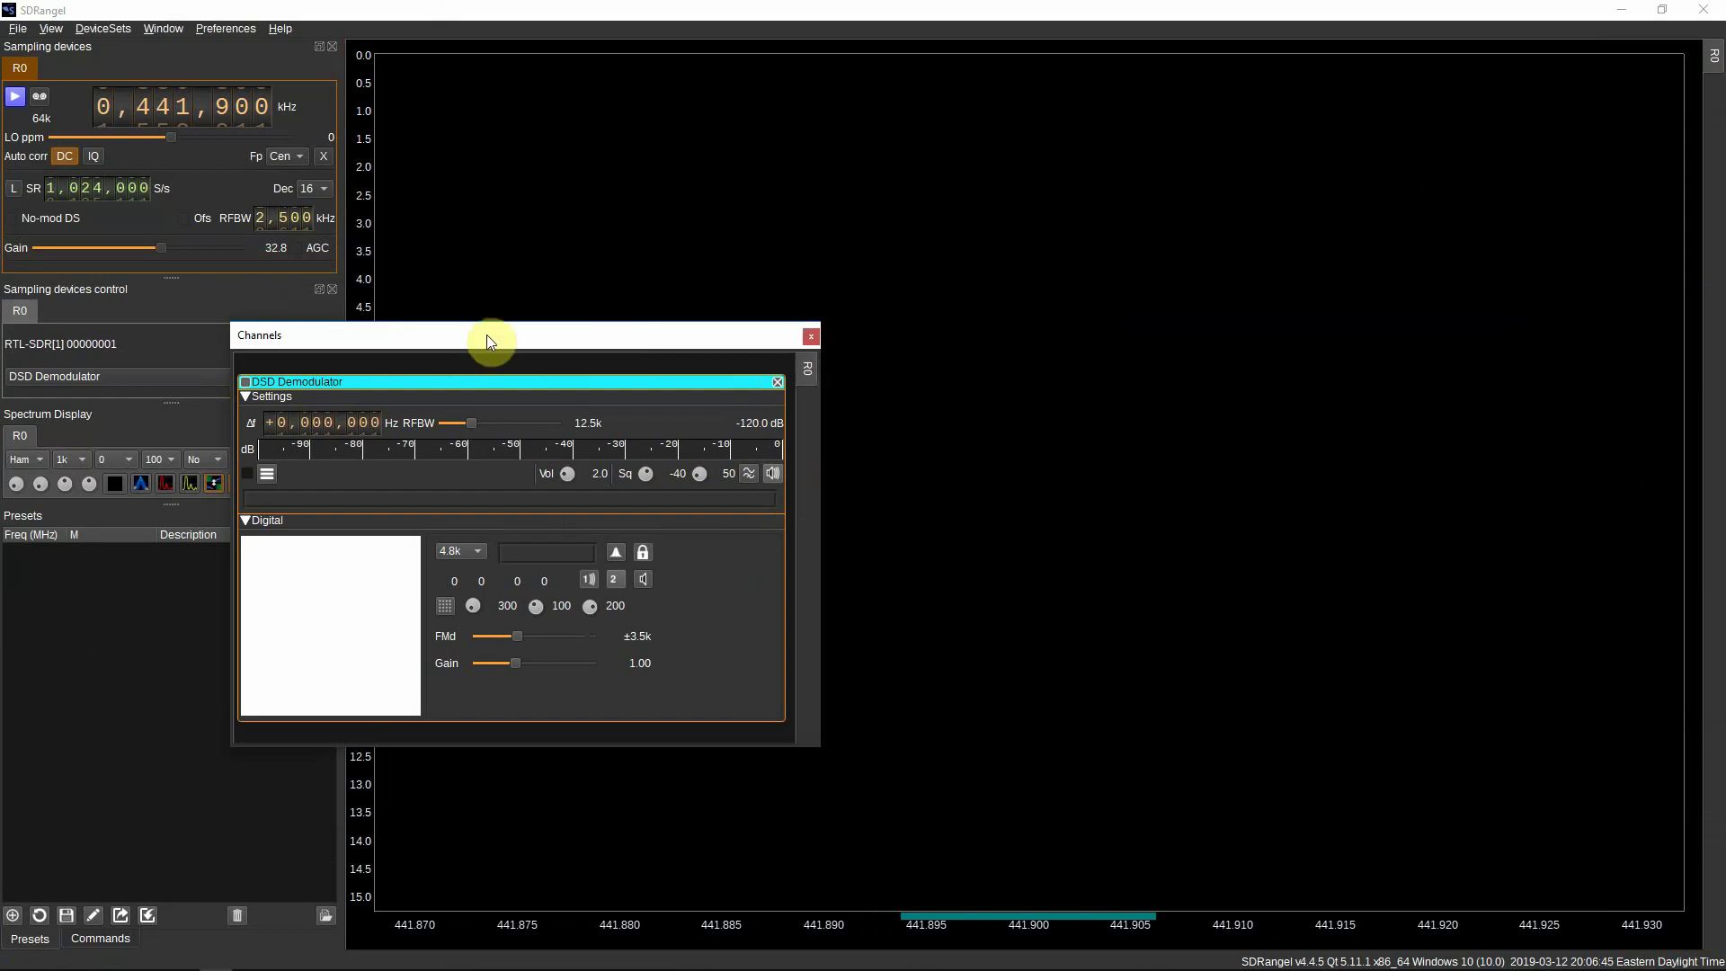
left_click_drag(487, 335, 0, 342)
- Redock the Channels panel above the spectrum, adjust its height, and start RTL-SDR streaming
left_click_drag(368, 336, 687, 69)
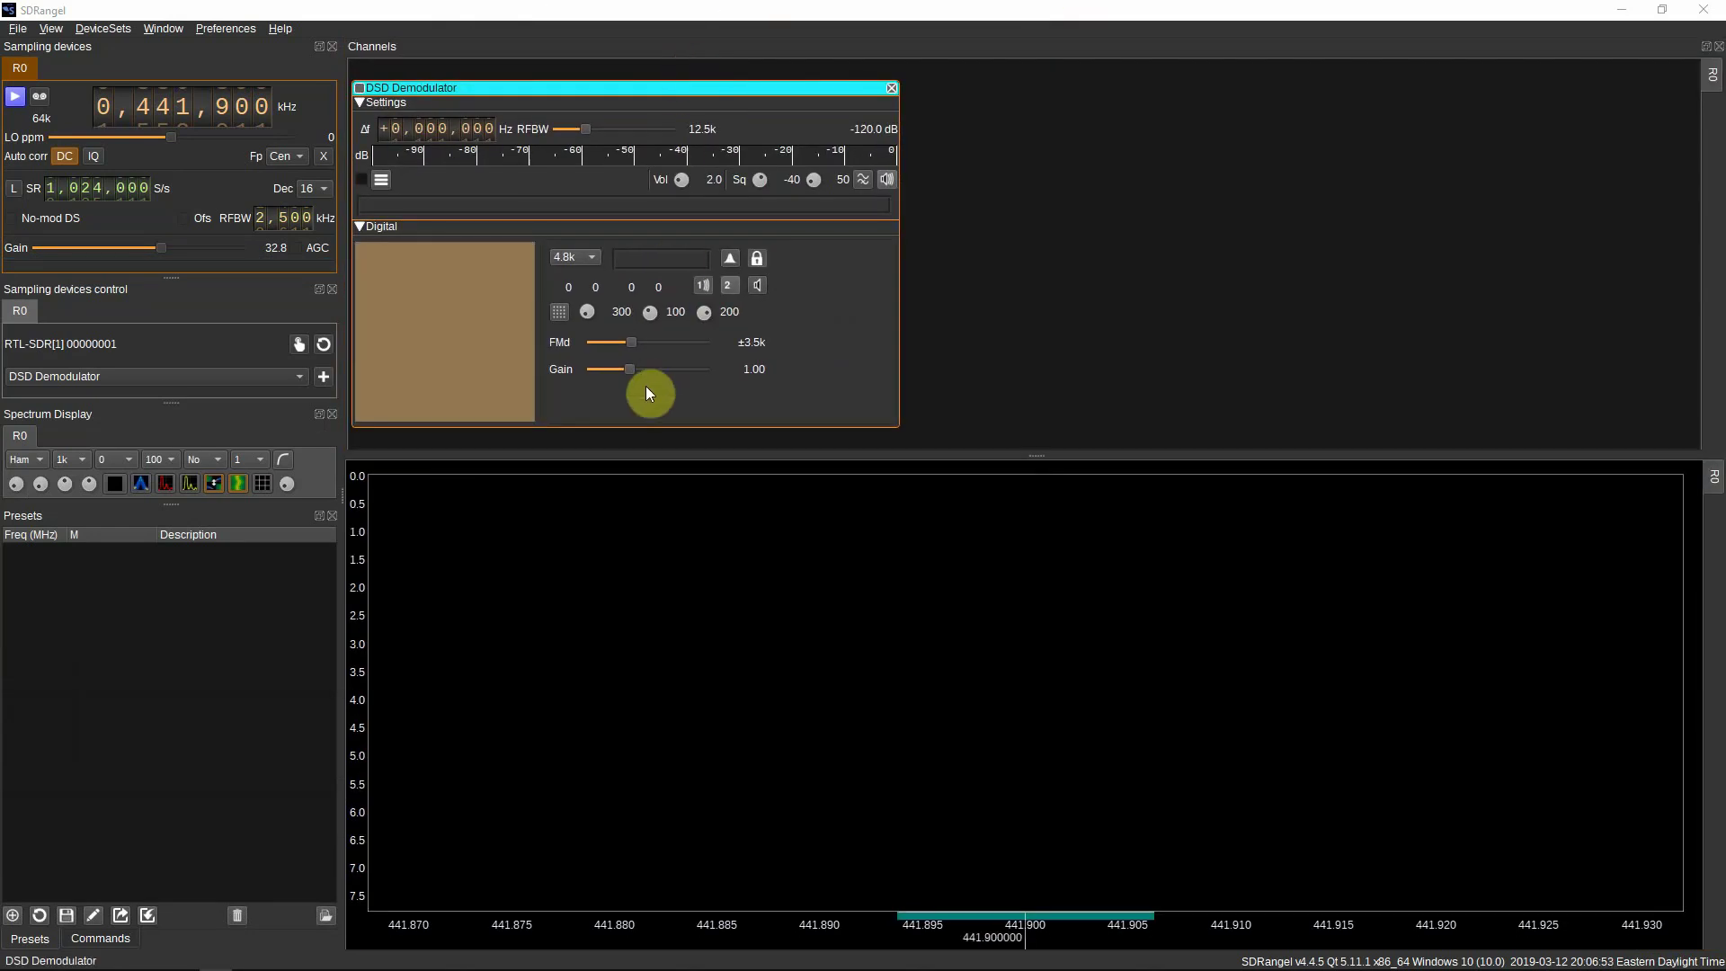
left_click_drag(655, 455, 656, 406)
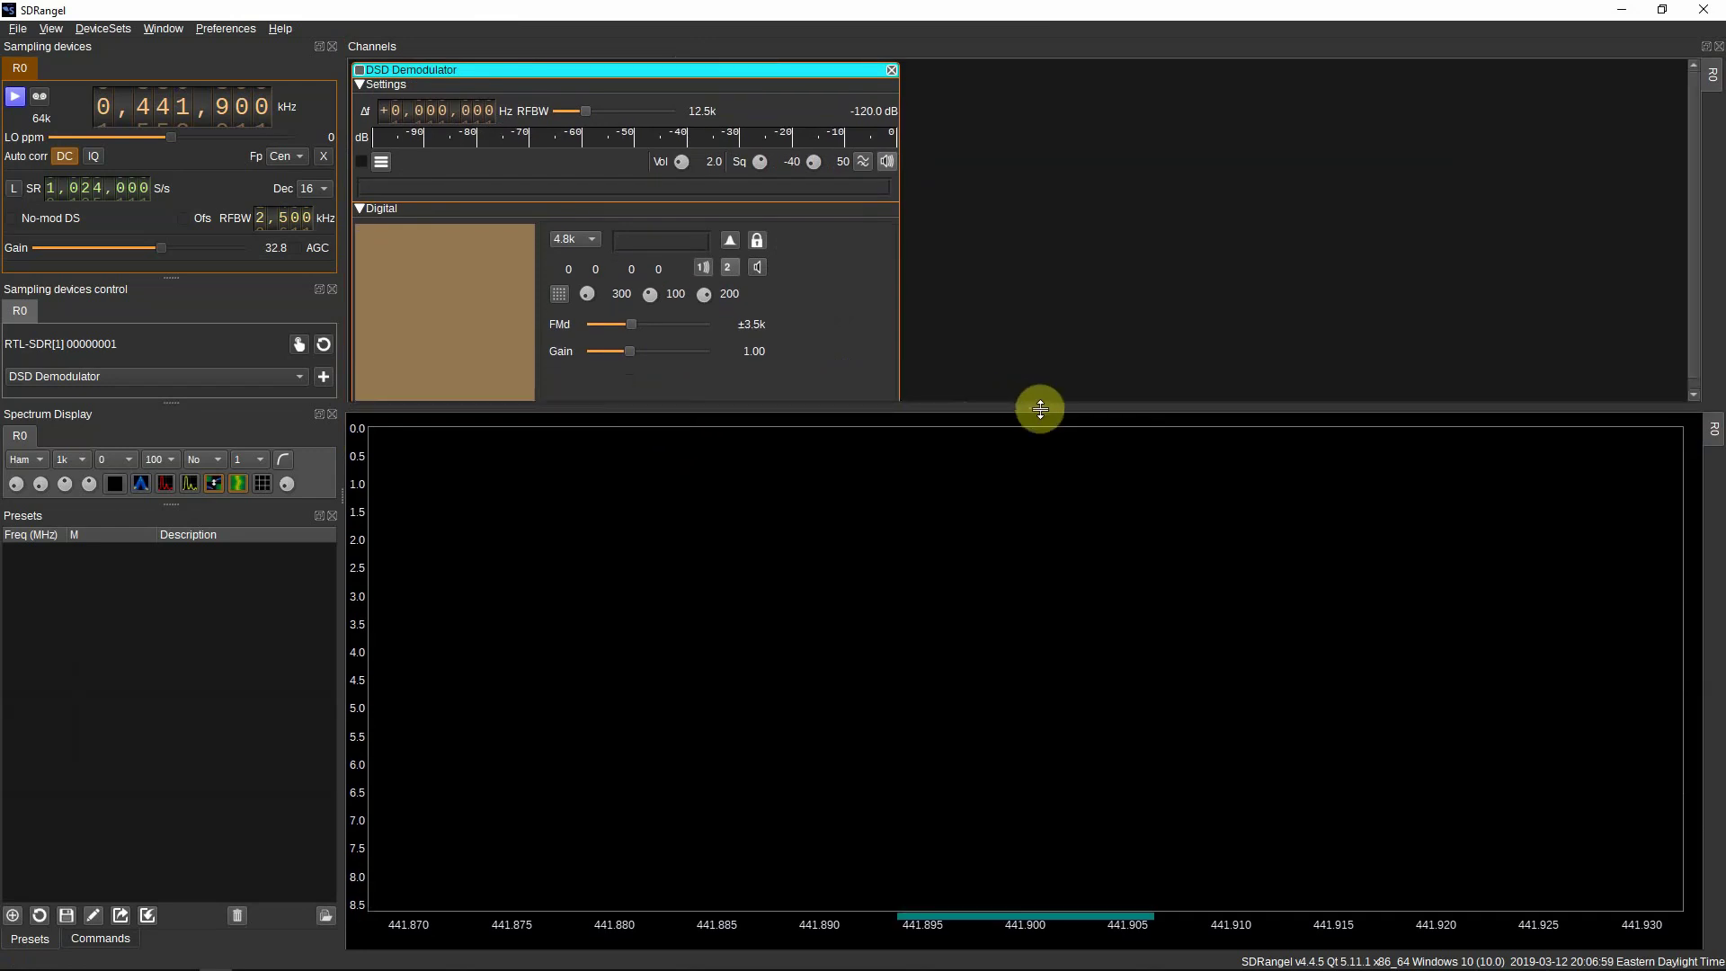
left_click_drag(1040, 404, 1040, 424)
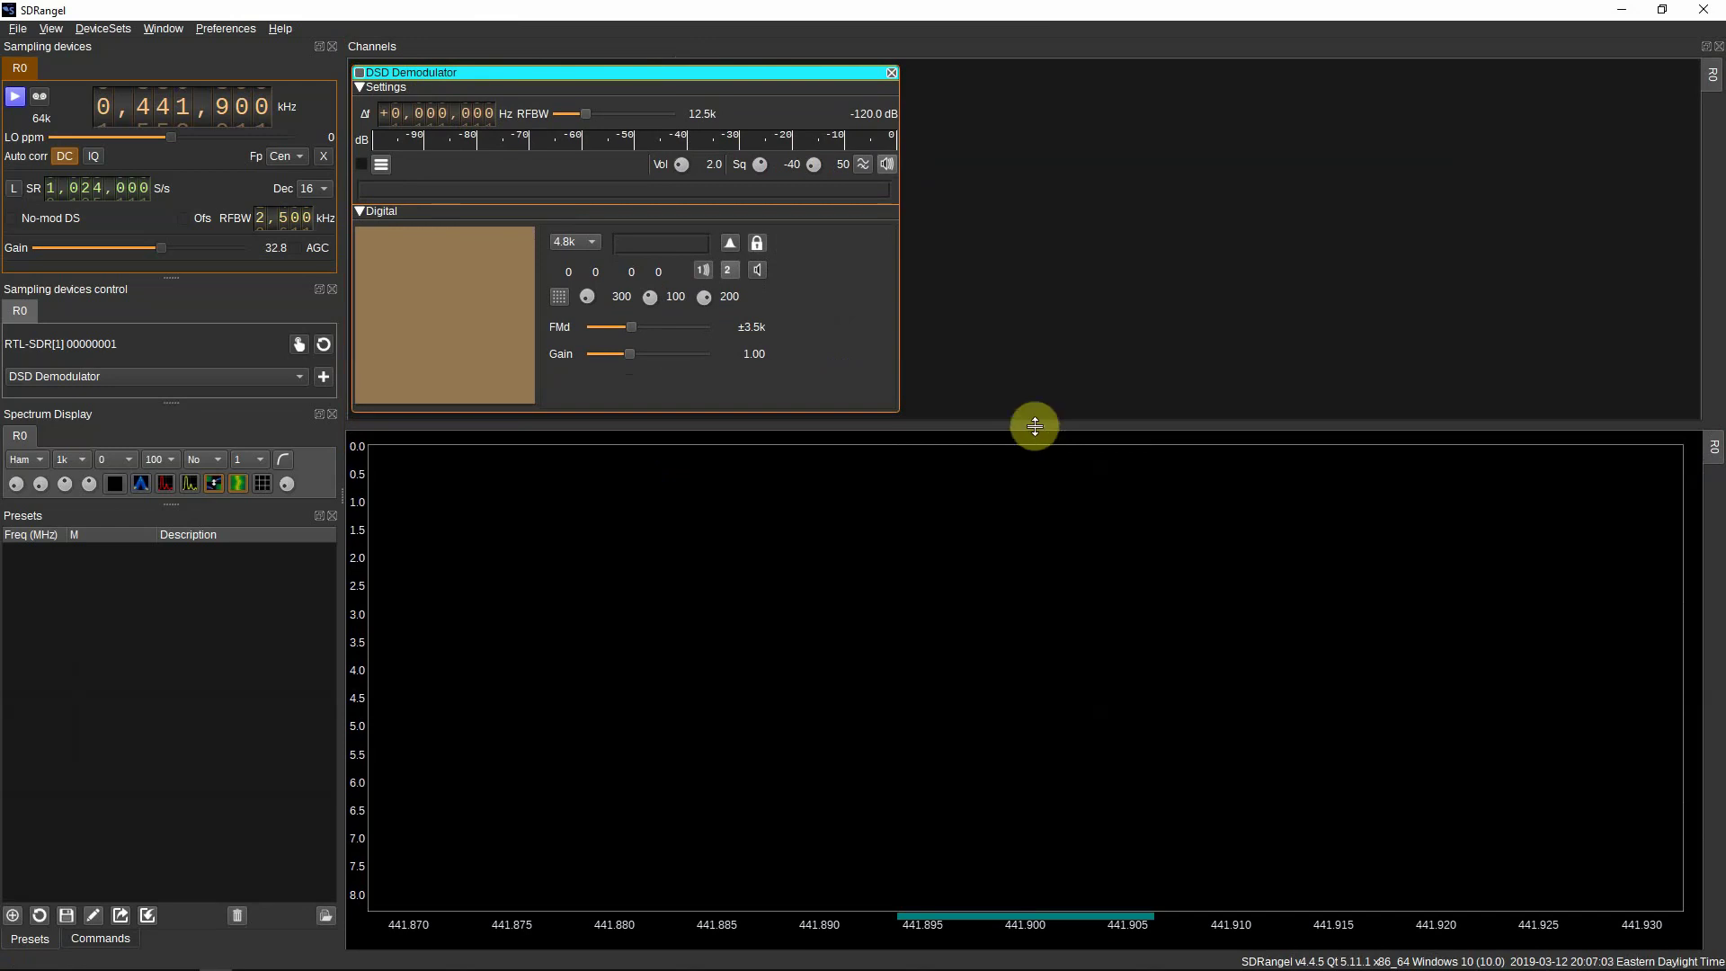
left_click(14, 99)
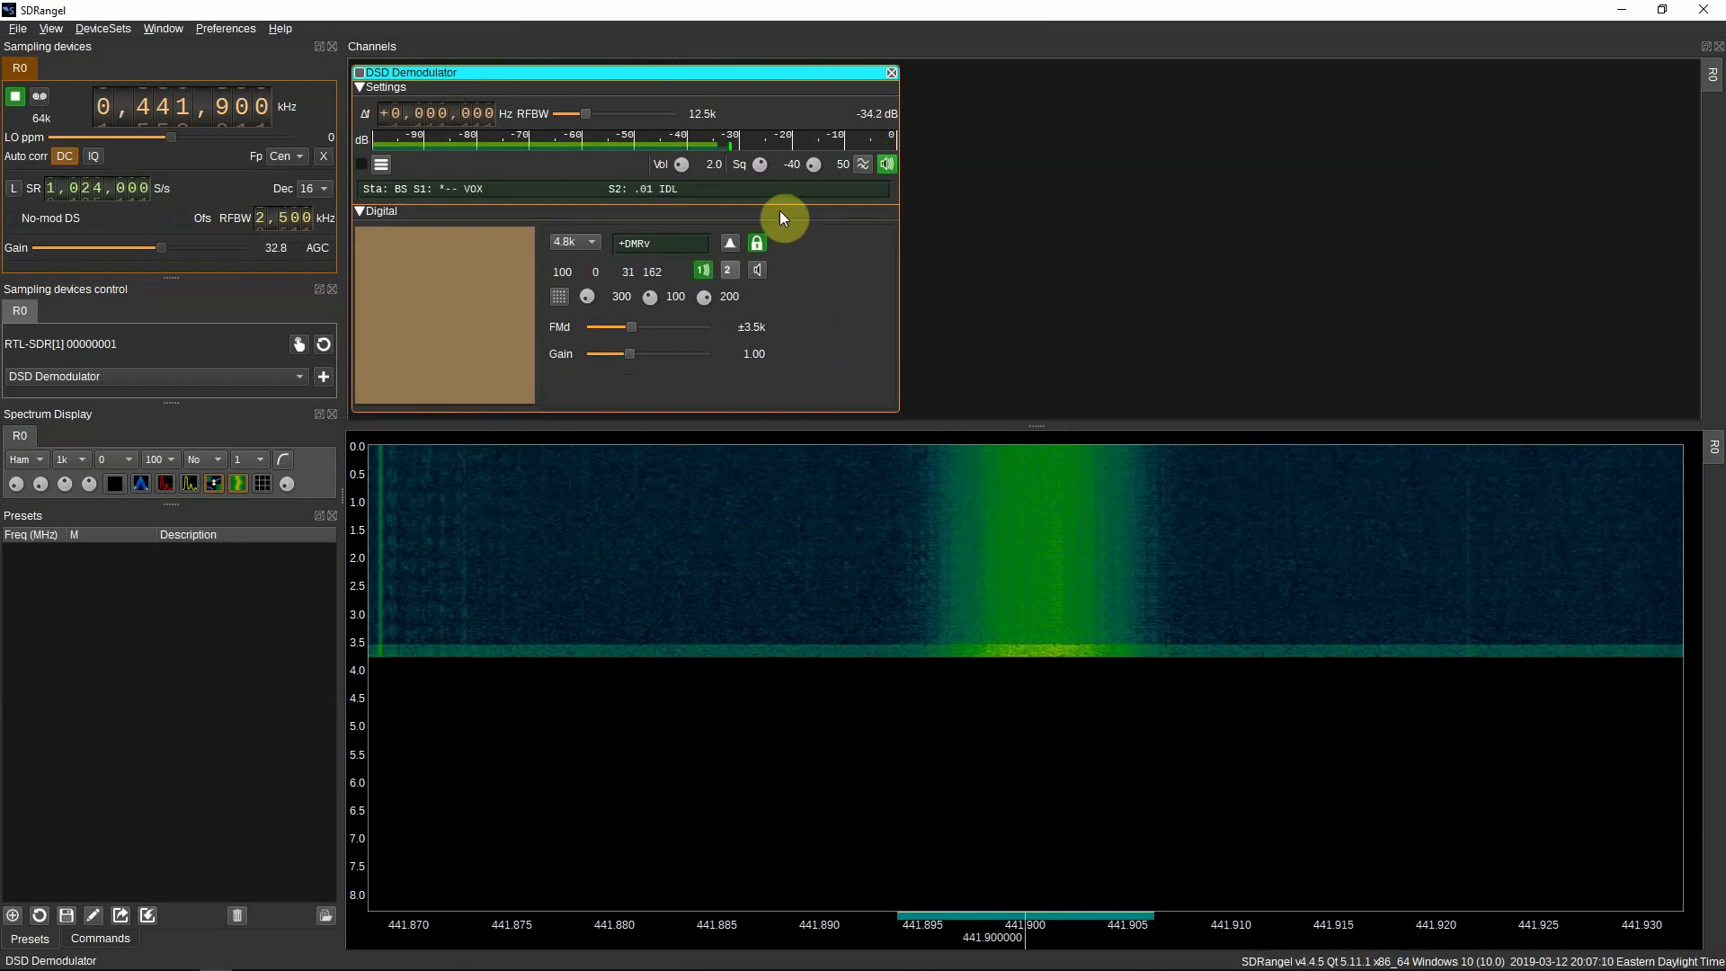
- Raise the DSD Demodulator volume to 10.0, enable slot 2 audio, and mute the audio output
left_click_drag(665, 162, 694, 187)
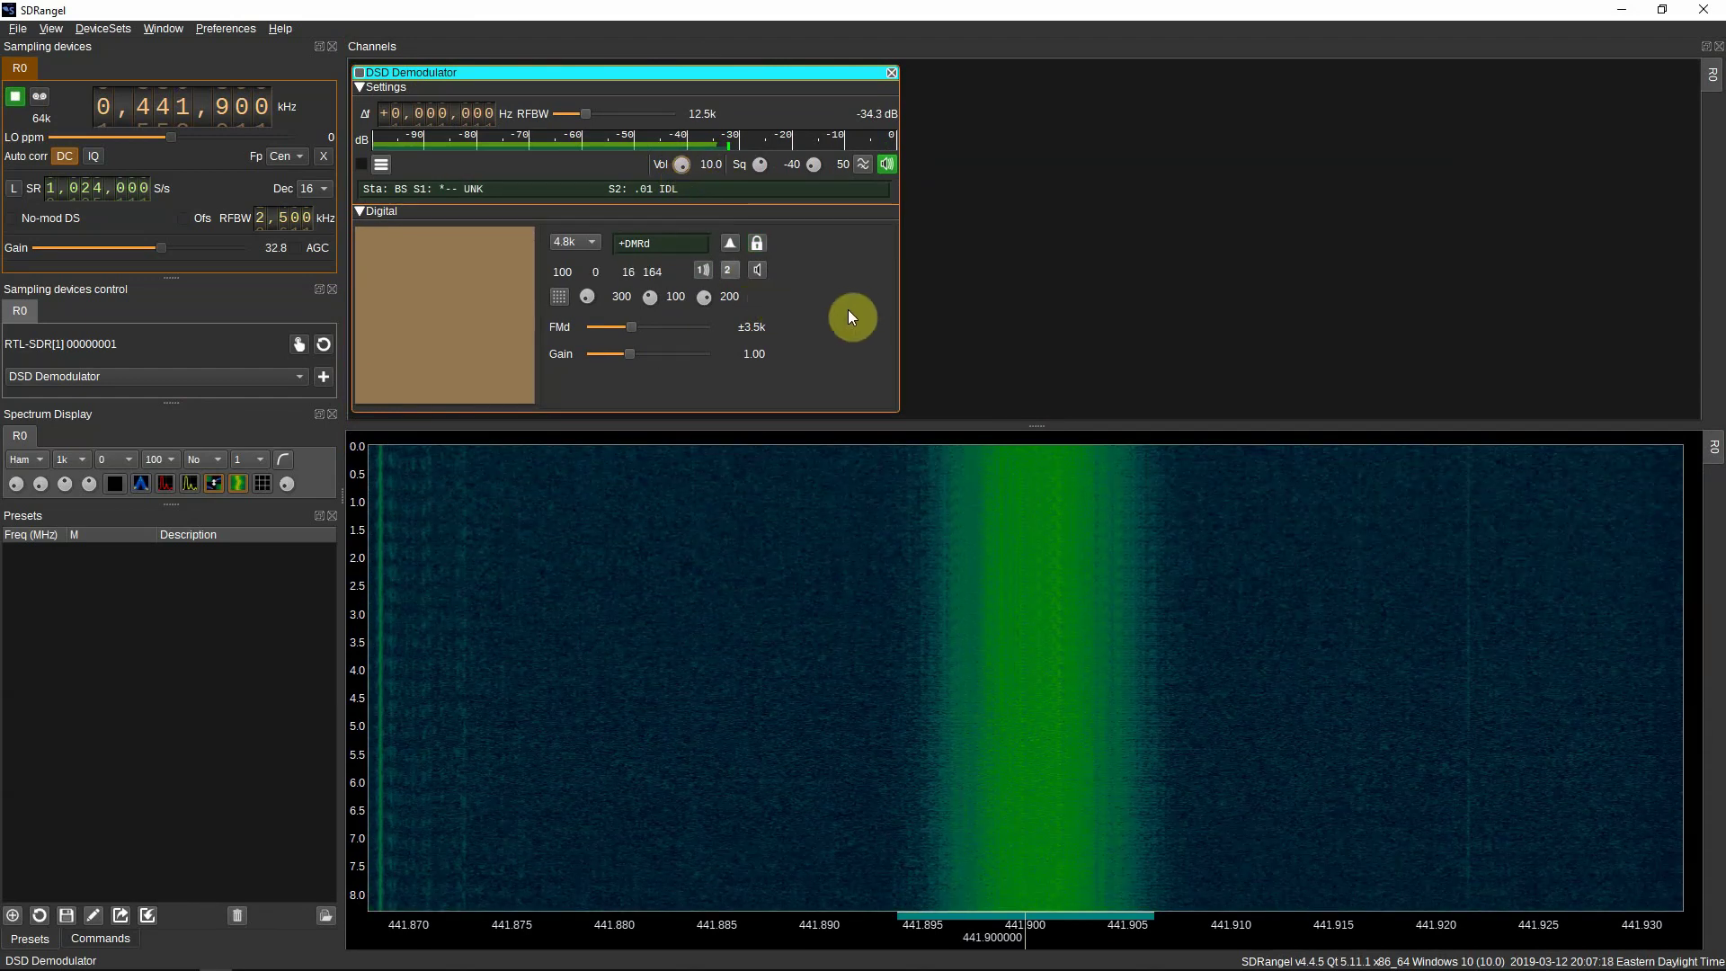
left_click(727, 270)
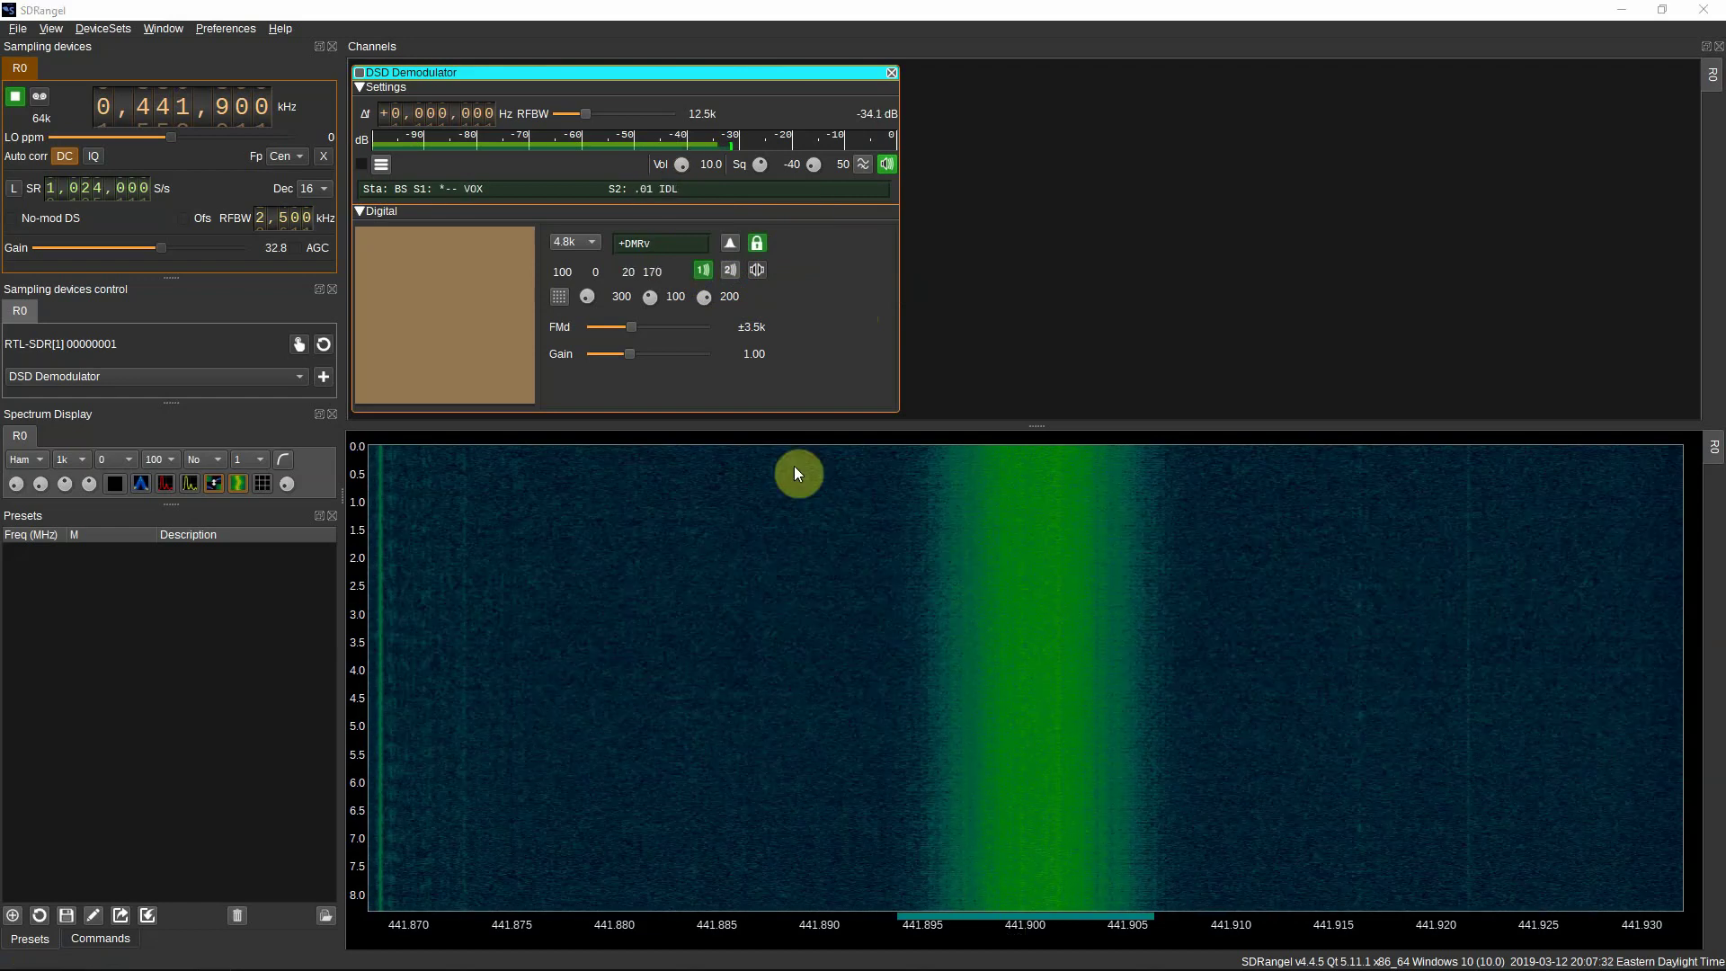
left_click(886, 165)
left_click(219, 28)
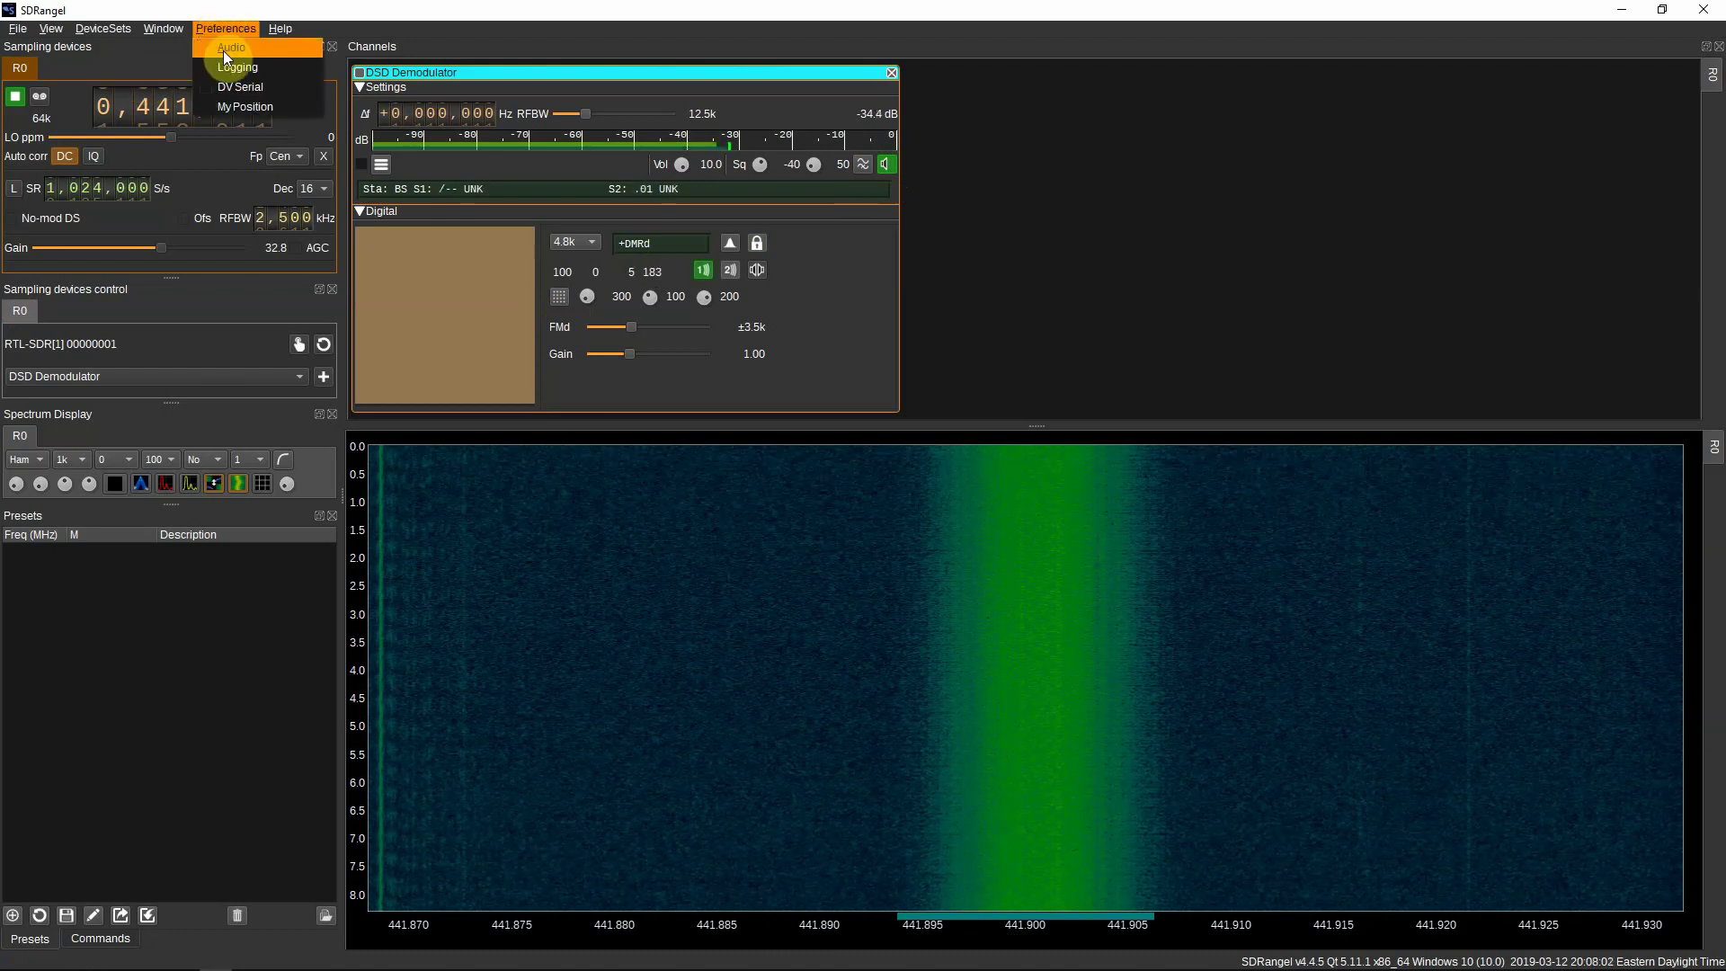
left_click(227, 48)
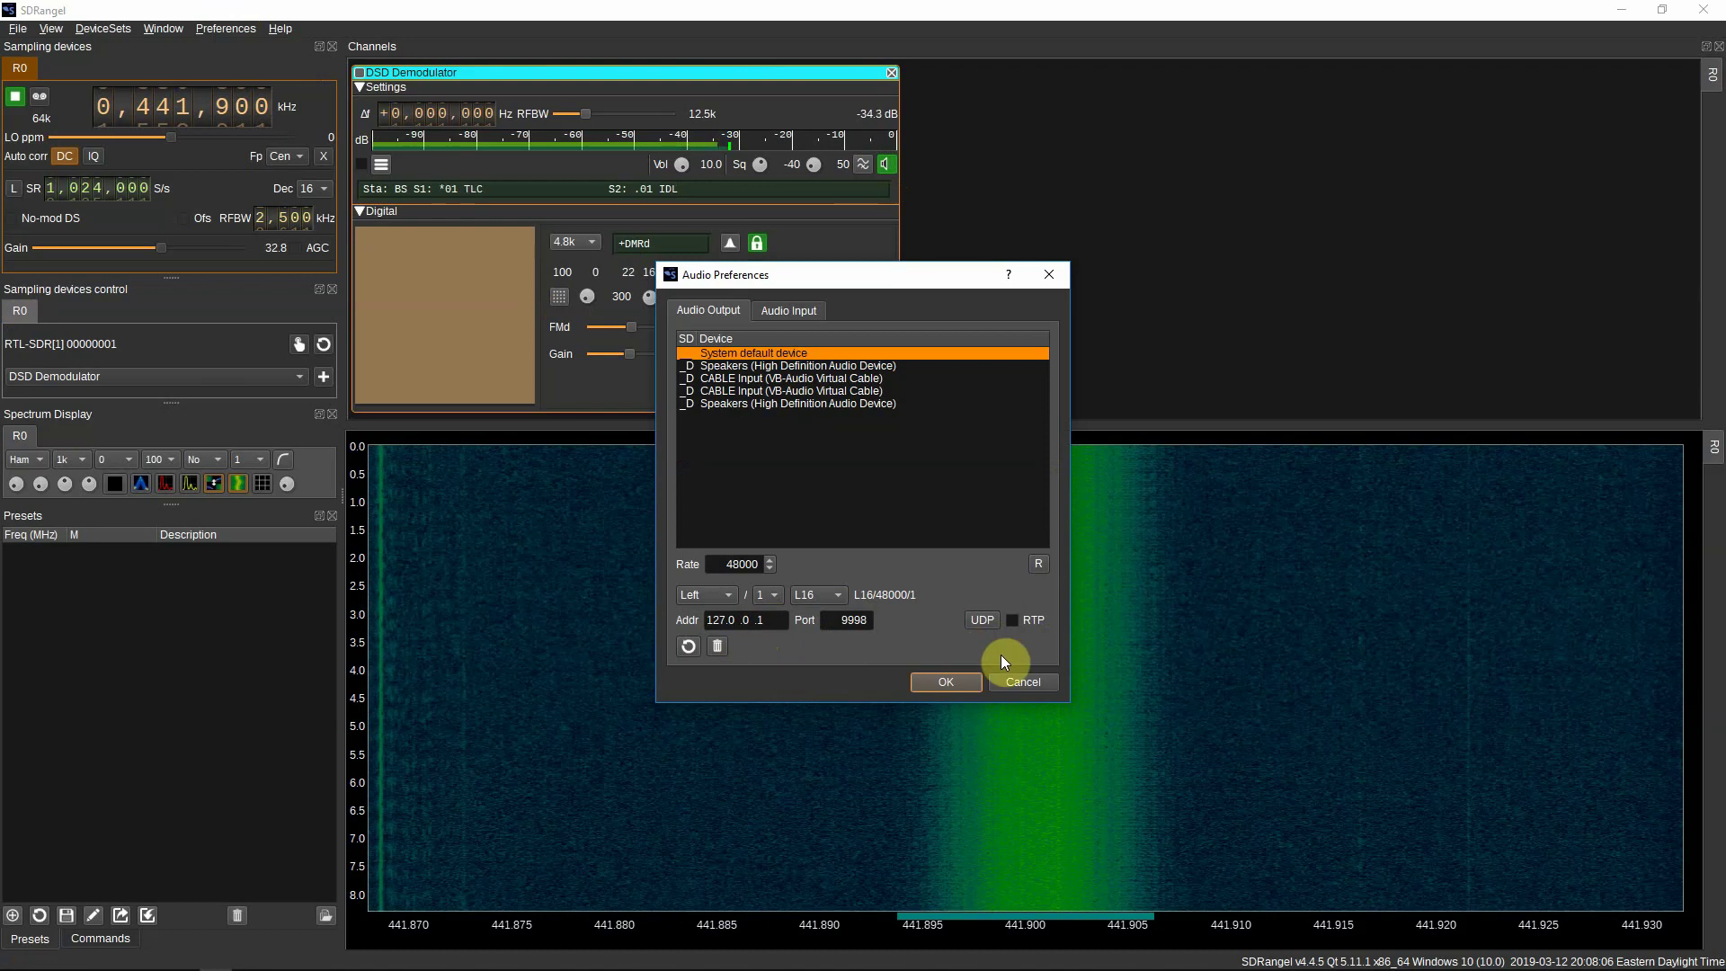
left_click(1011, 683)
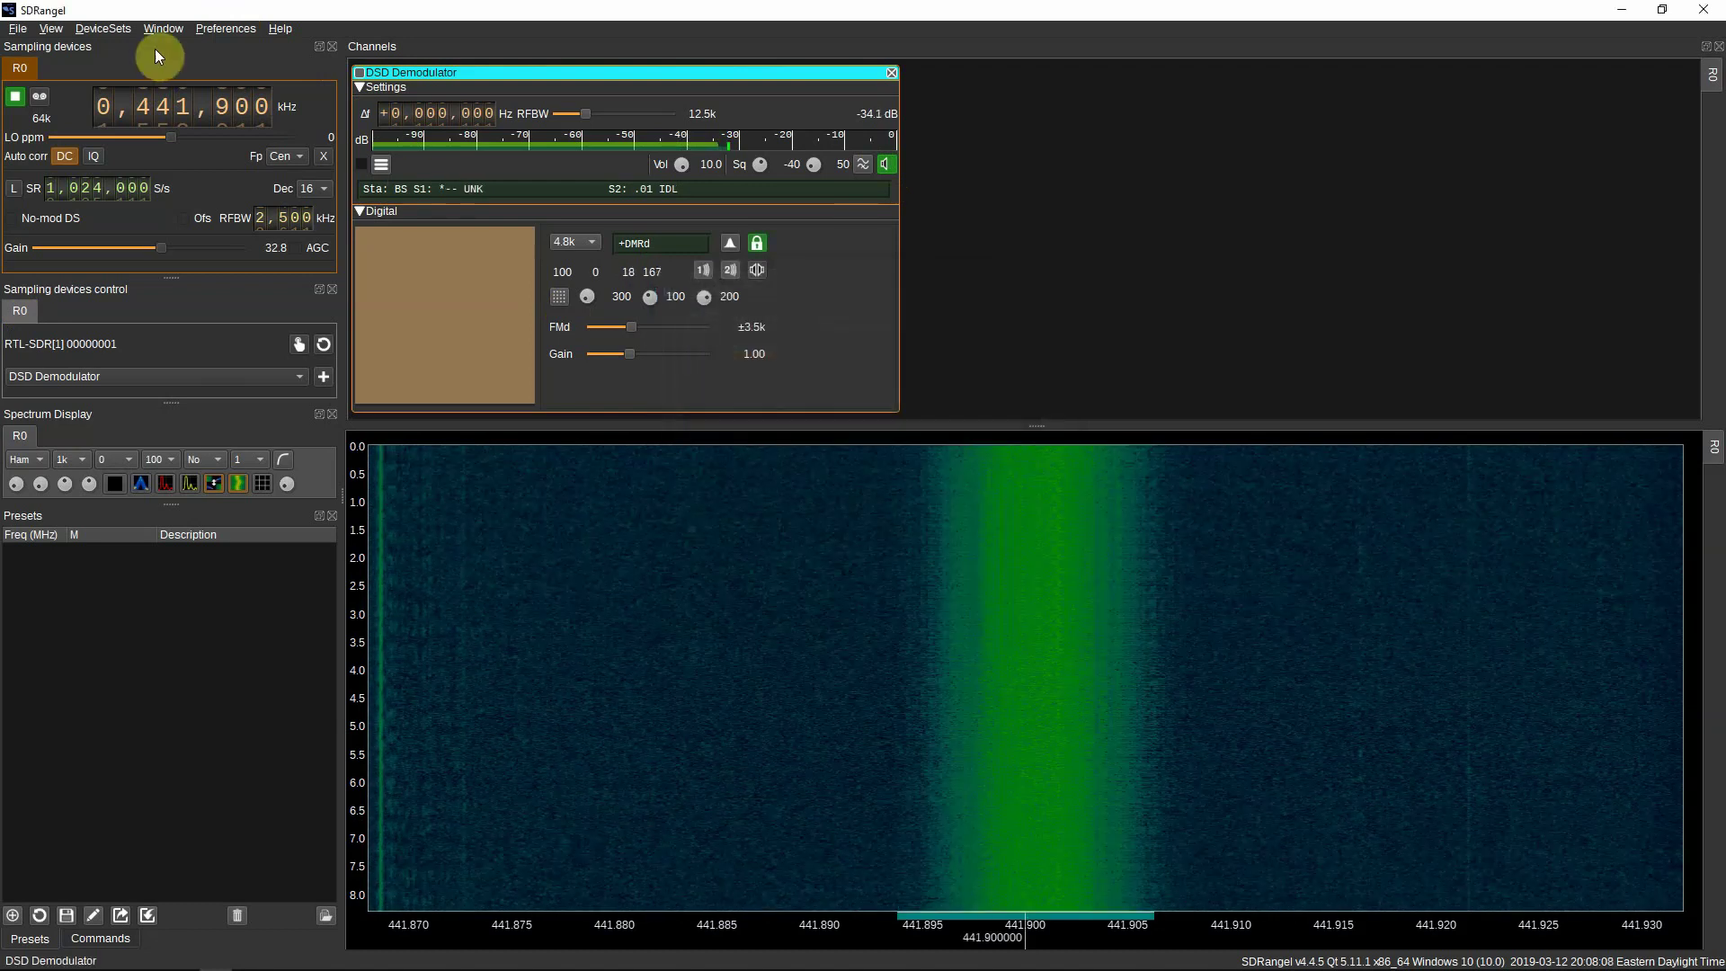
left_click(229, 29)
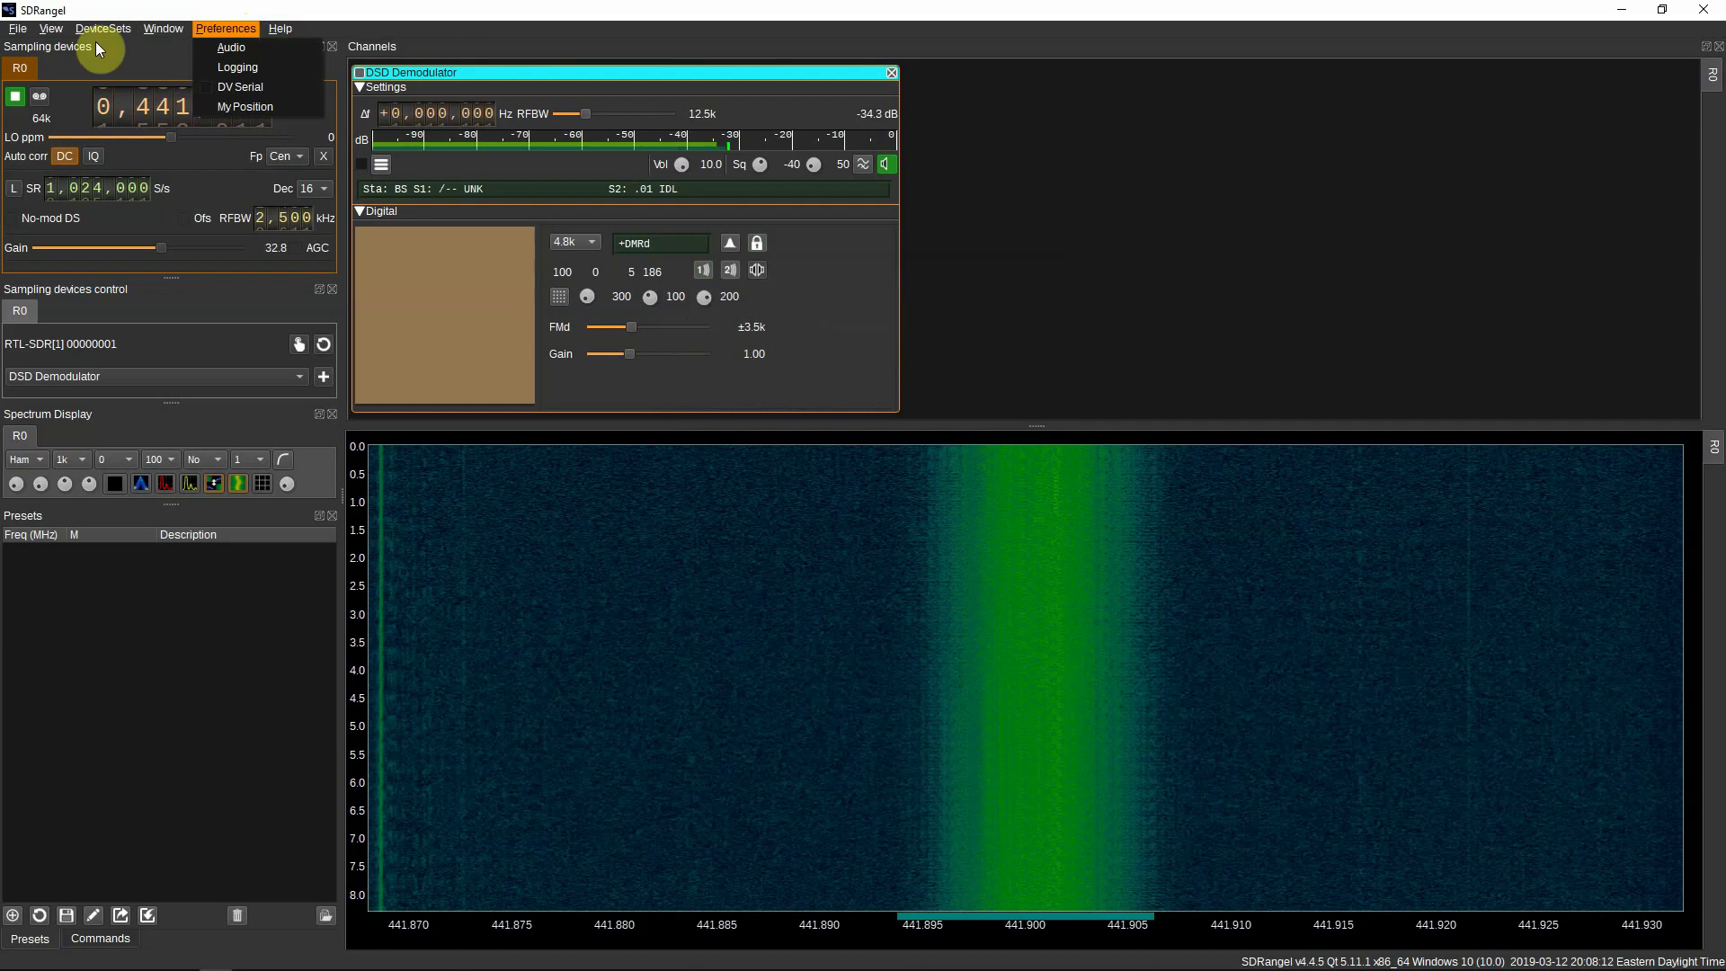
left_click(119, 31)
mouse_move(163, 29)
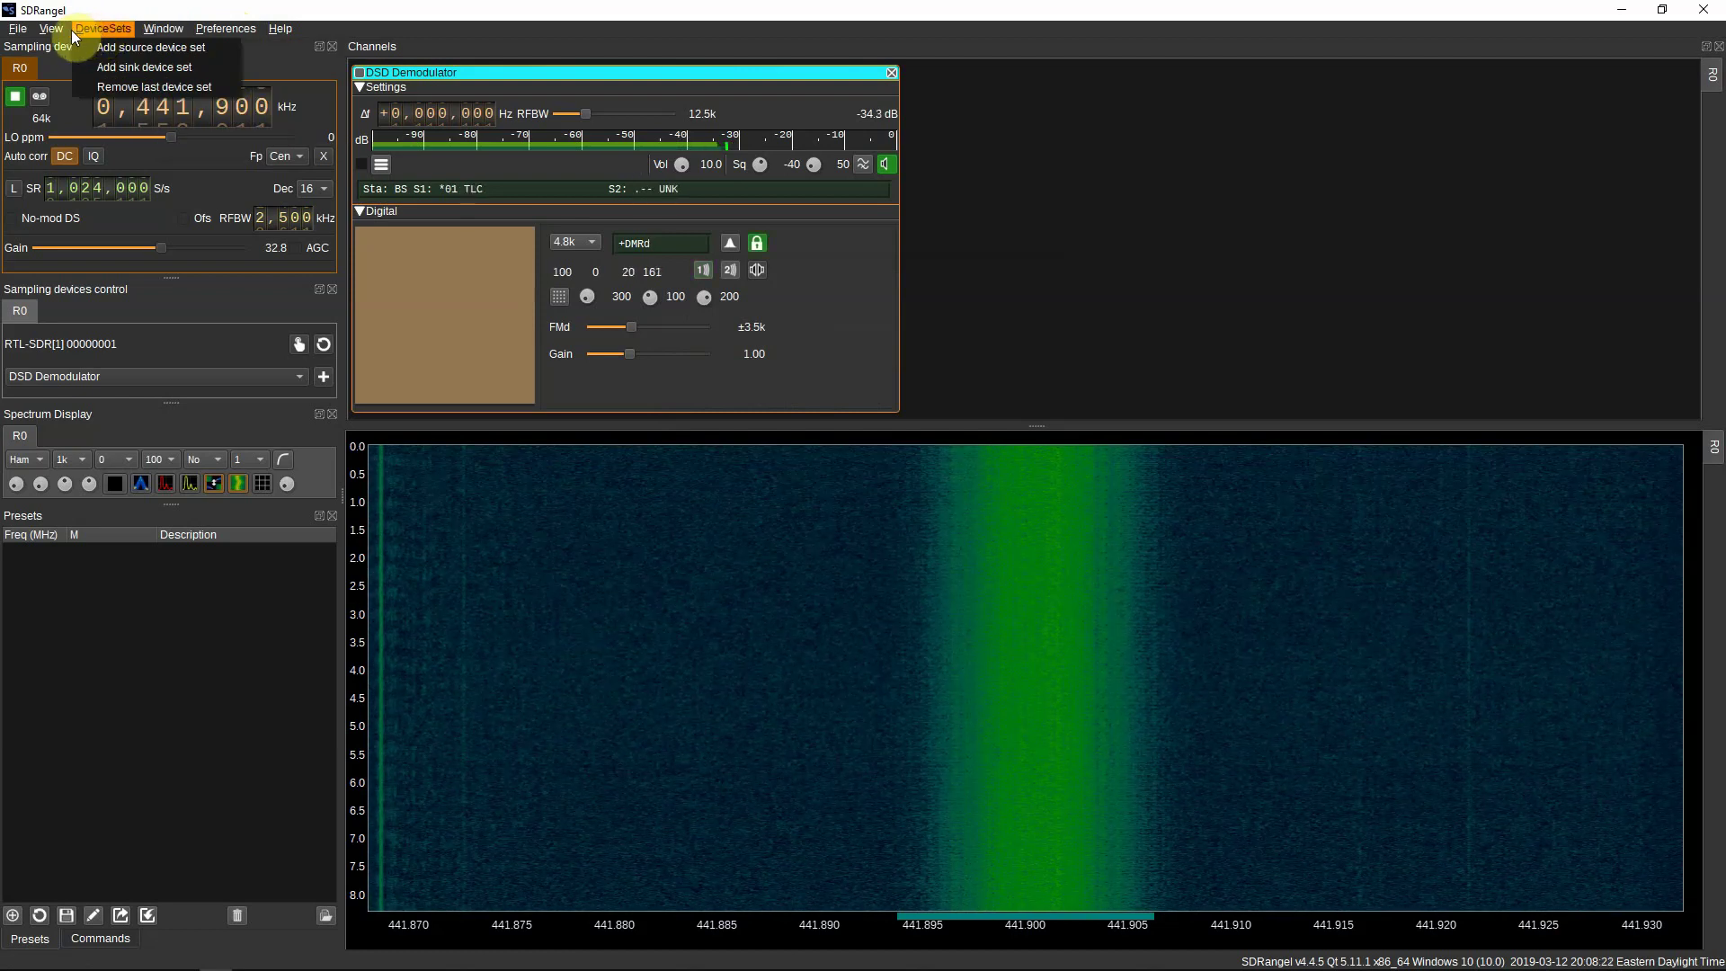
mouse_move(40, 31)
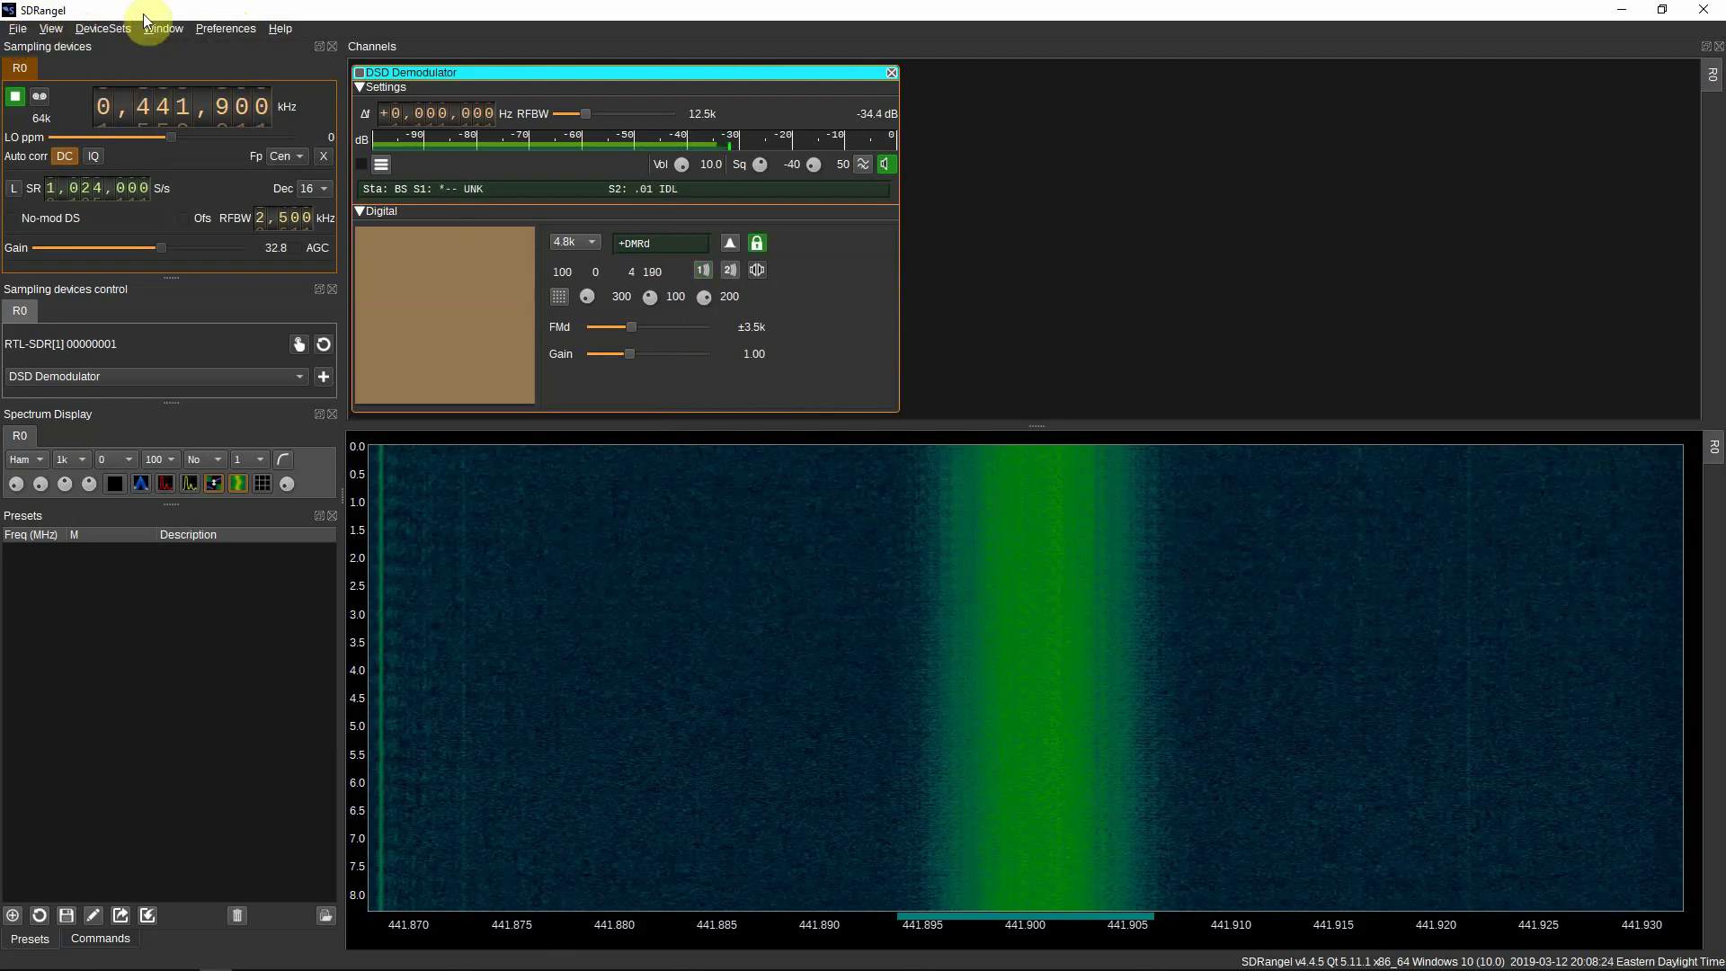
left_click(455, 74)
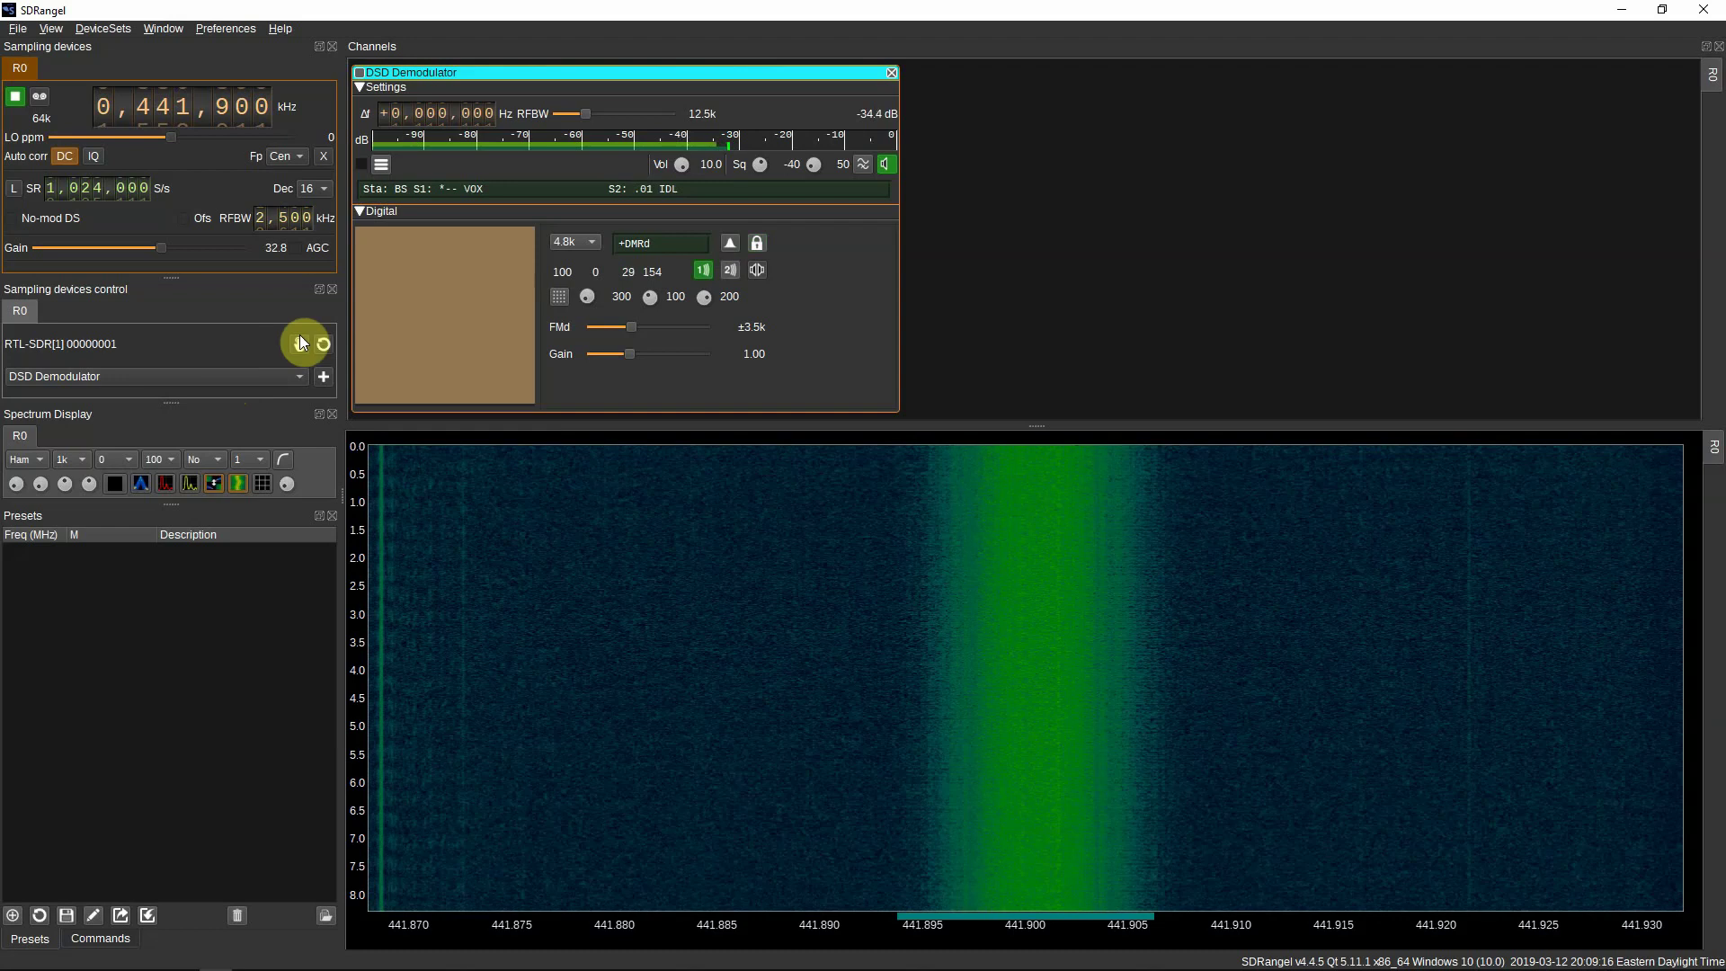
left_click(1010, 733)
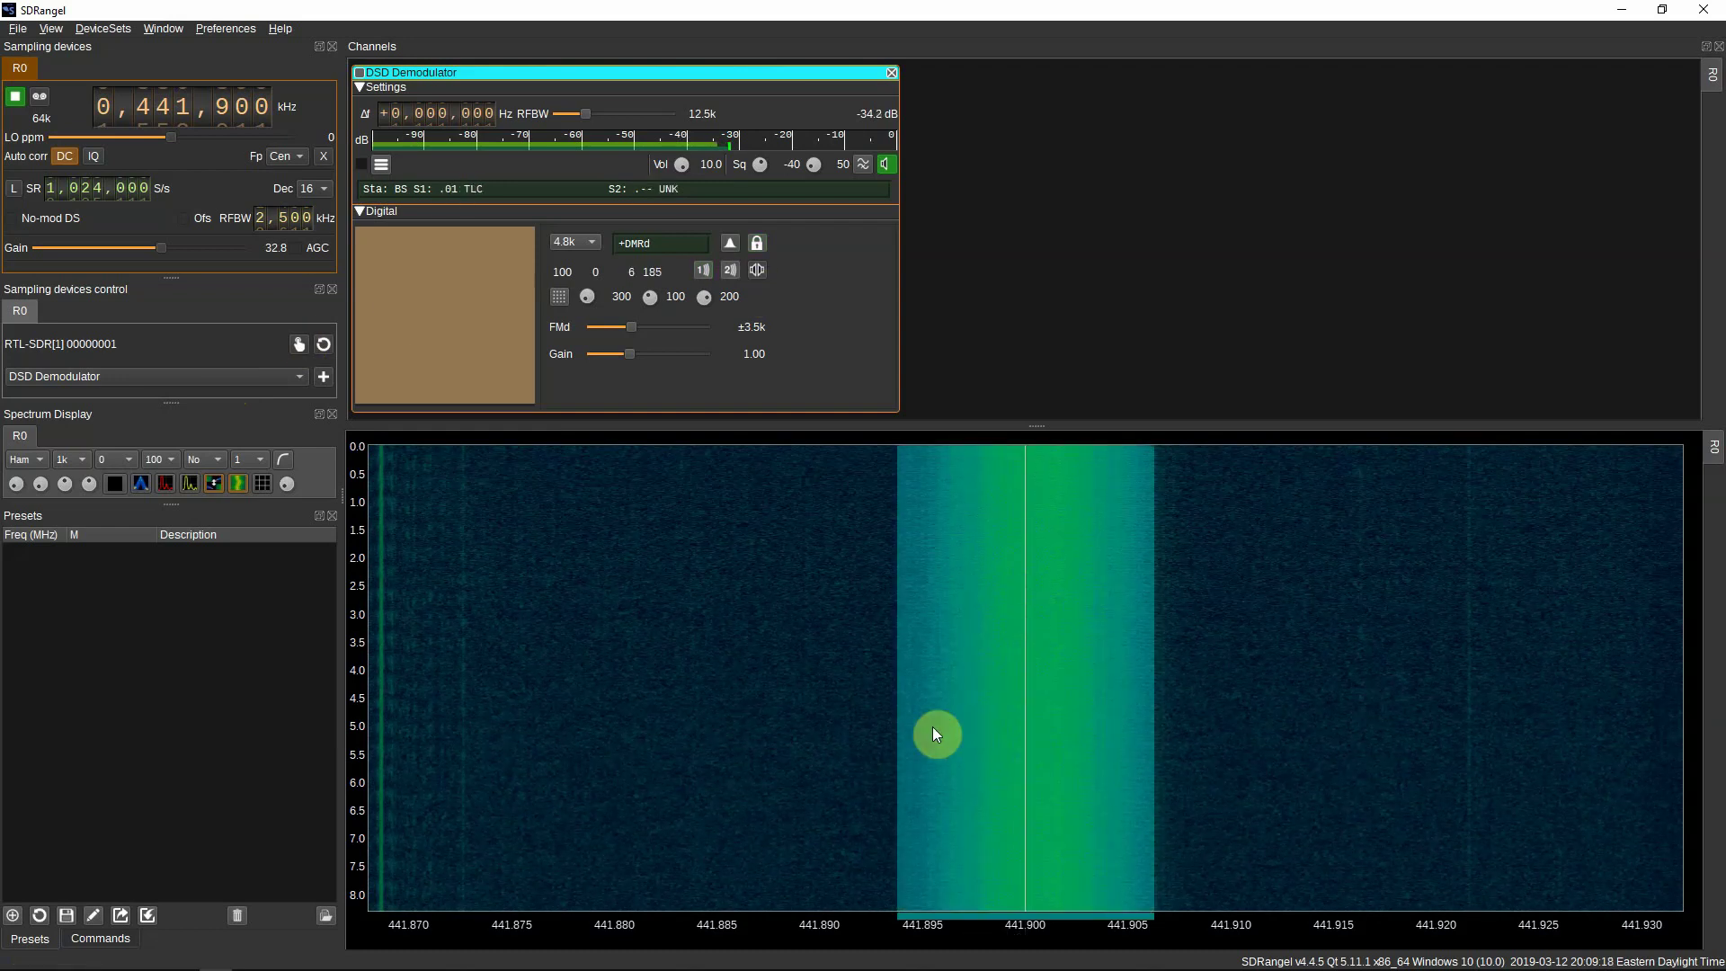